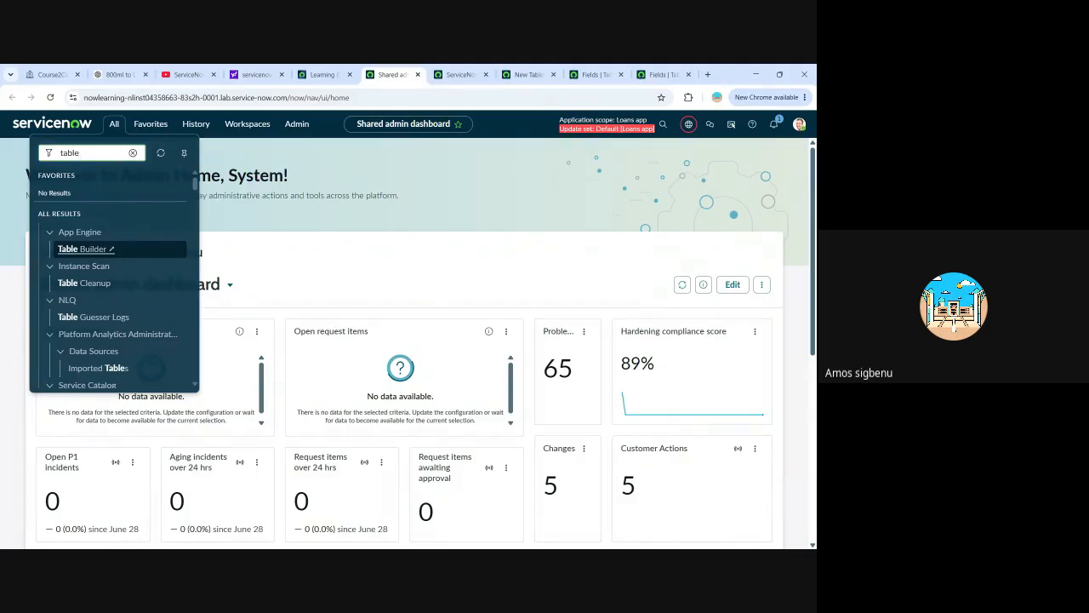
Filter the application navigator for "app engine" and open ServiceNow Studio from the App Engine entries.
click(132, 153)
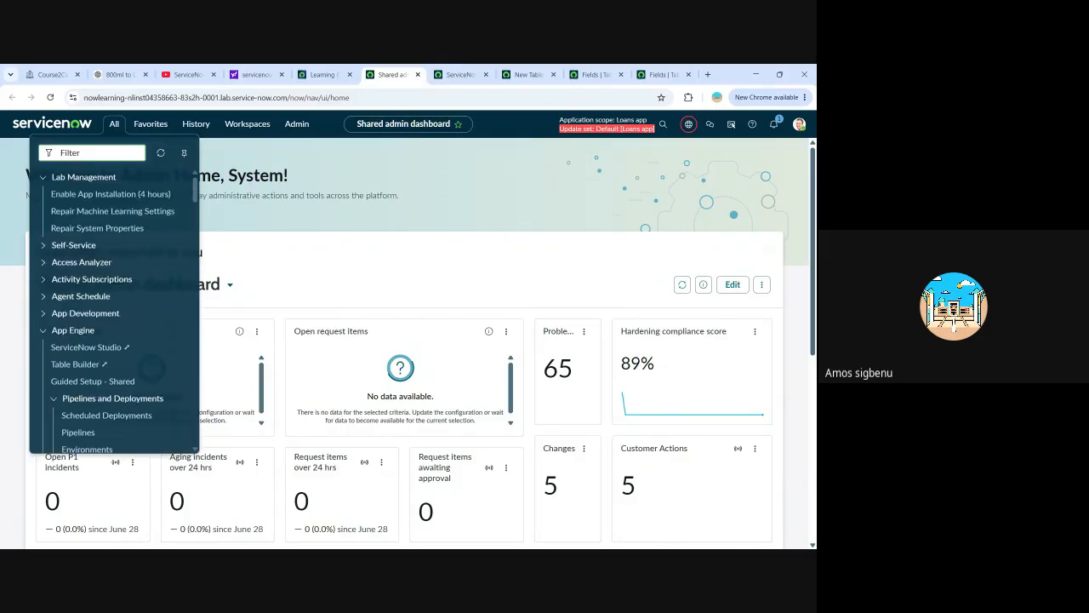
text(app e)
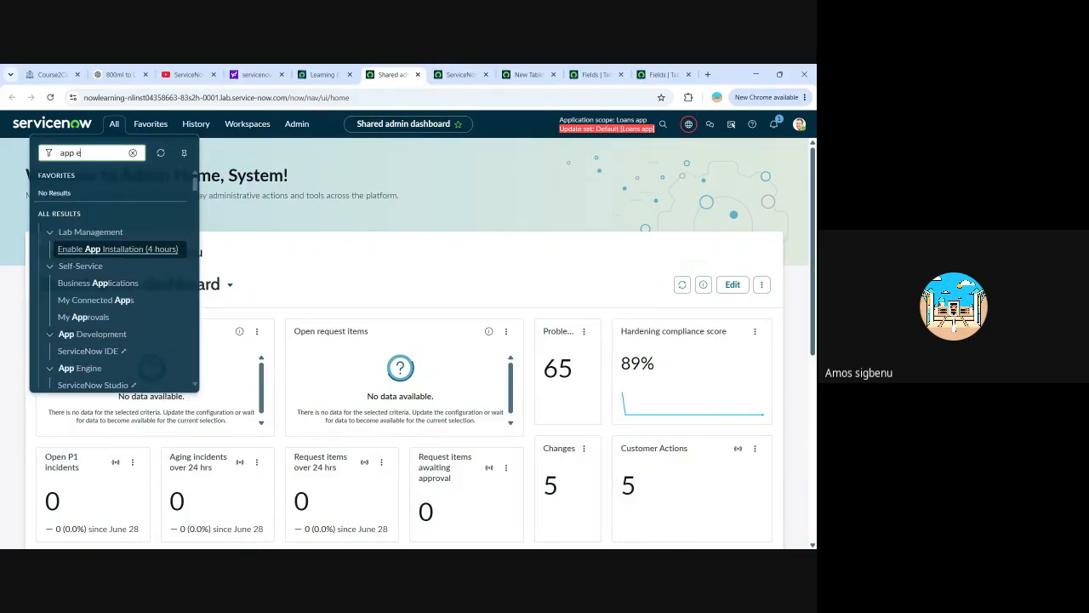
text(ngine)
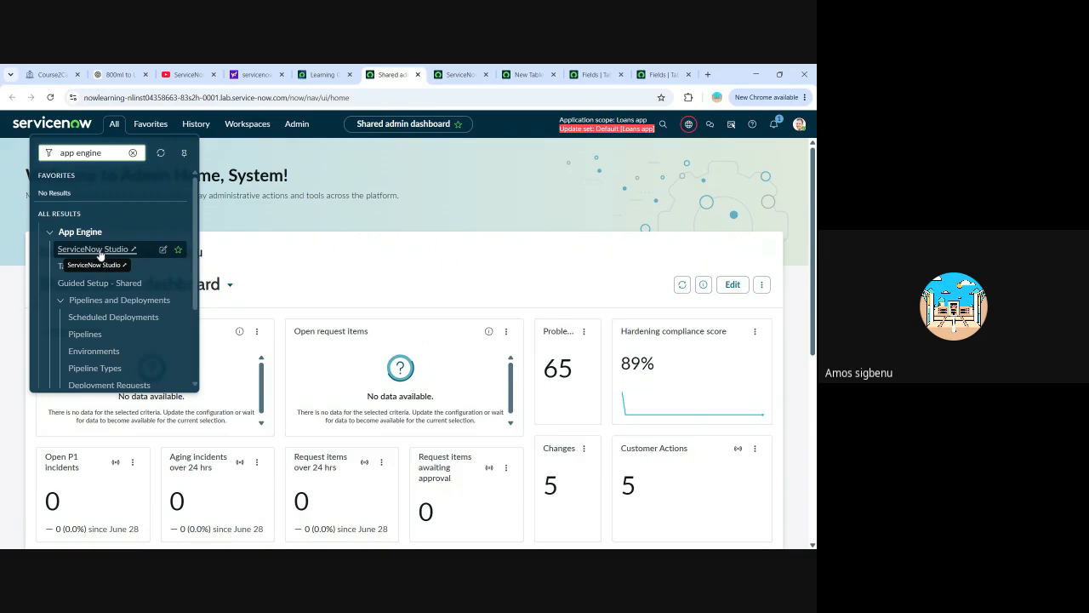
click(100, 250)
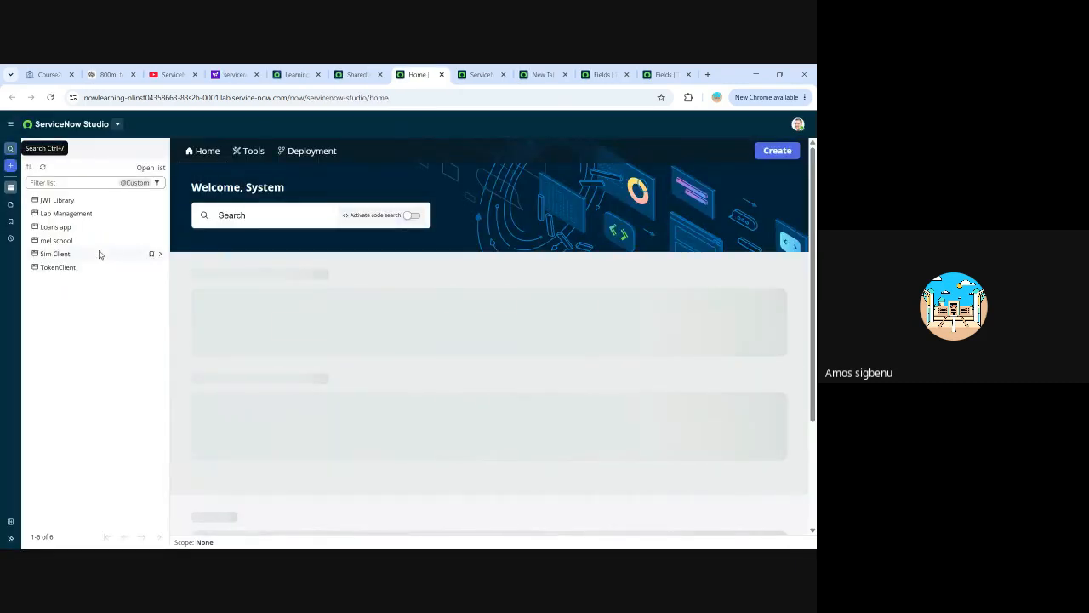
scroll(482, 314, down, 3)
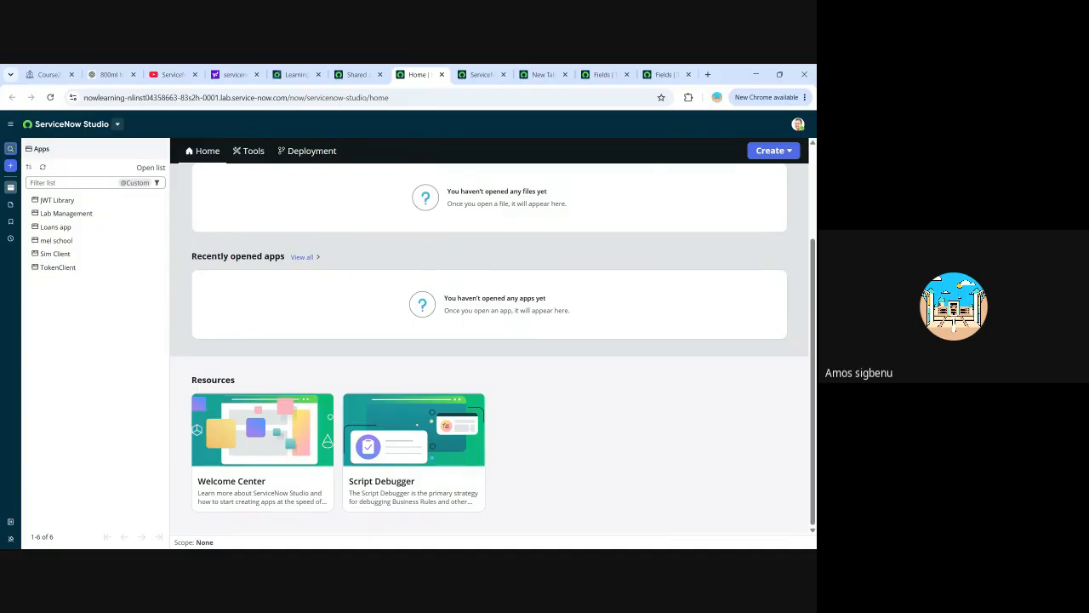
Return to the Shared admin dashboard and browse the App Engine entries and the full unfiltered application navigator.
click(357, 76)
click(115, 124)
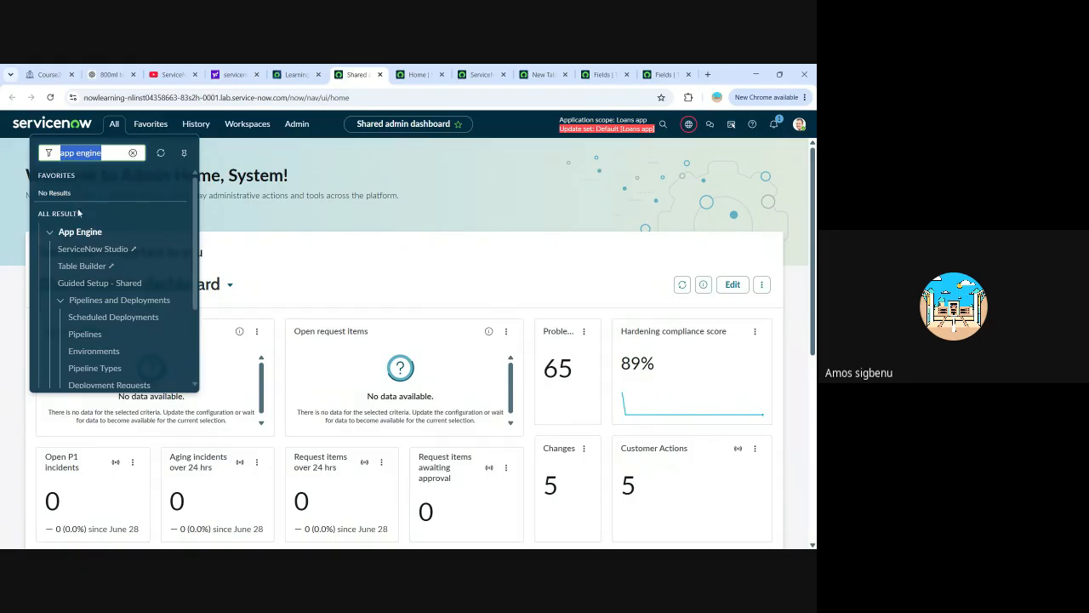
scroll(89, 239, down, 1)
scroll(92, 244, down, 1)
scroll(107, 309, up, 4)
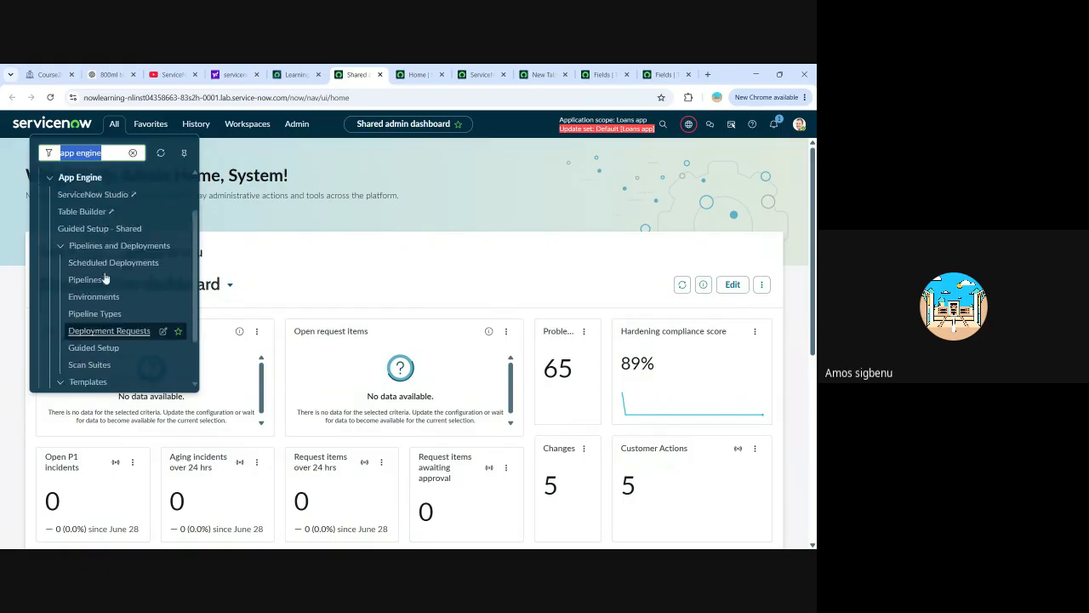
click(133, 153)
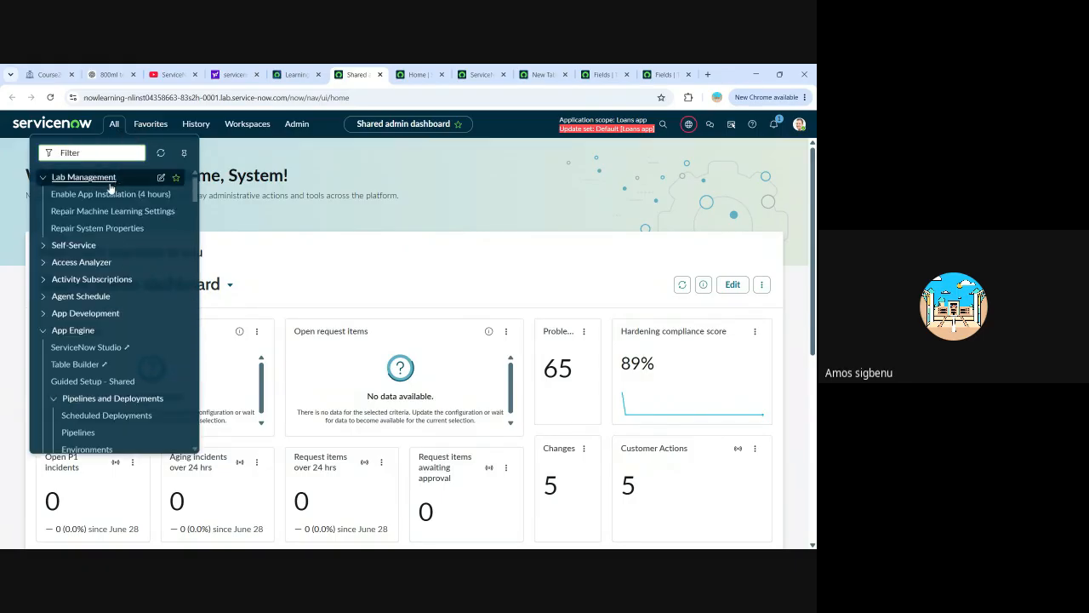
scroll(124, 227, down, 15)
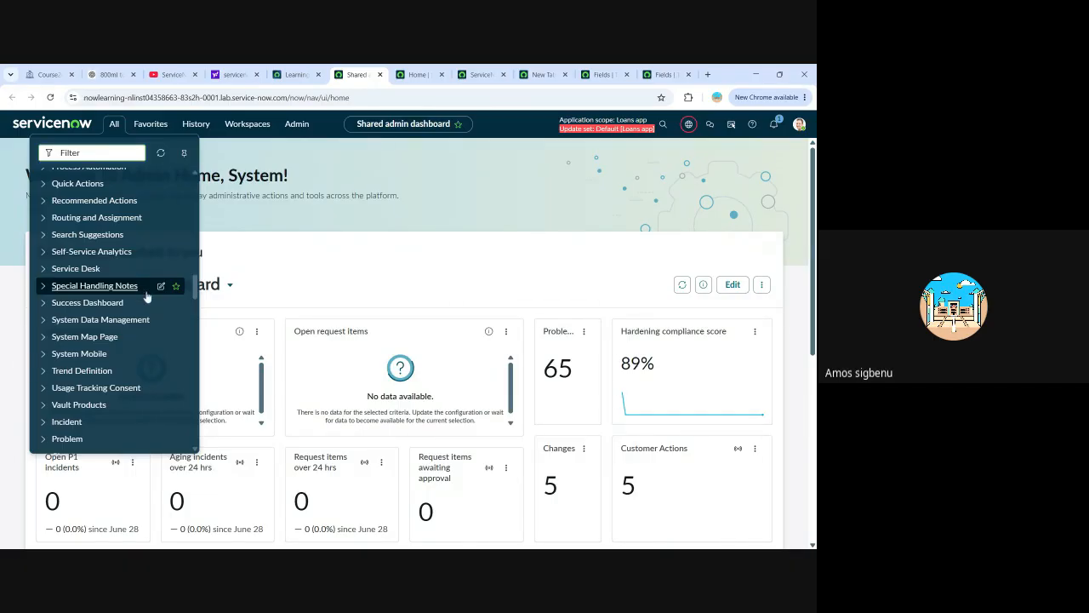
scroll(161, 292, up, 3)
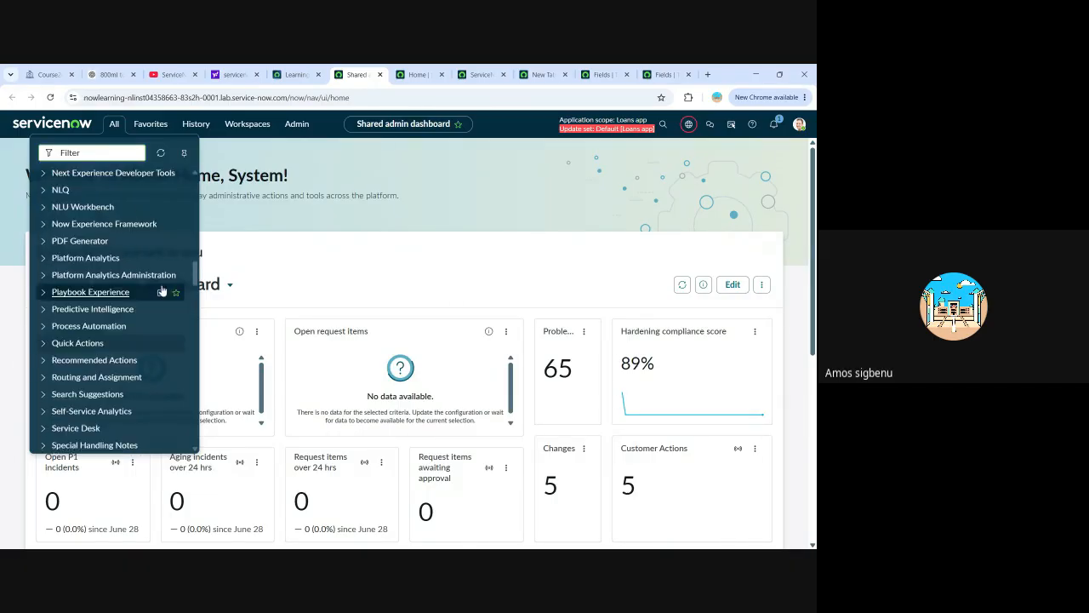
scroll(163, 305, up, 3)
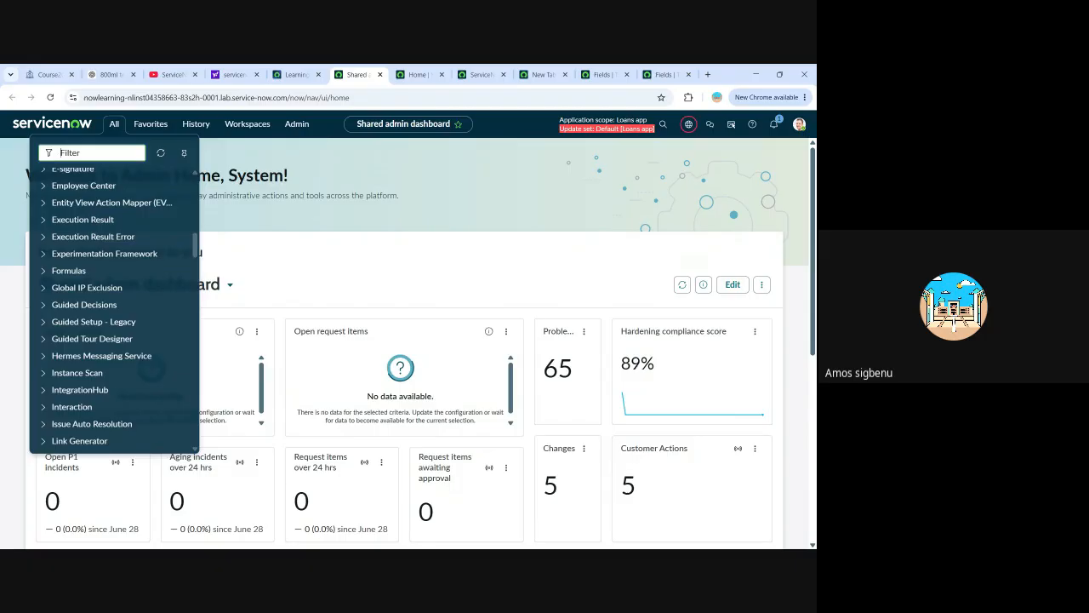
Filter the application navigator for "servicen" and open ServiceNow Studio under App Engine.
text(servin)
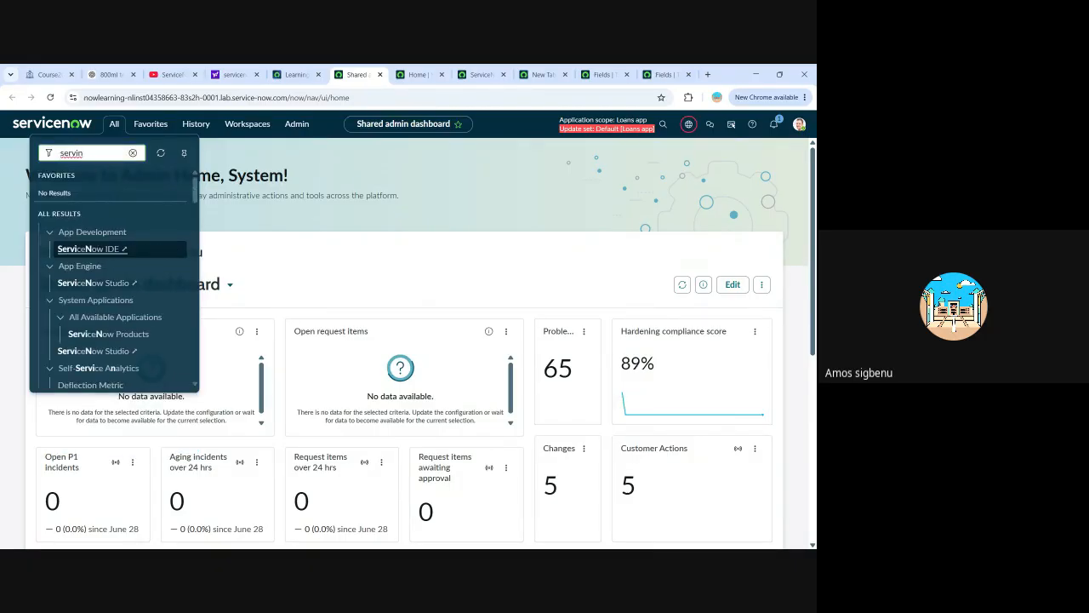
click(90, 283)
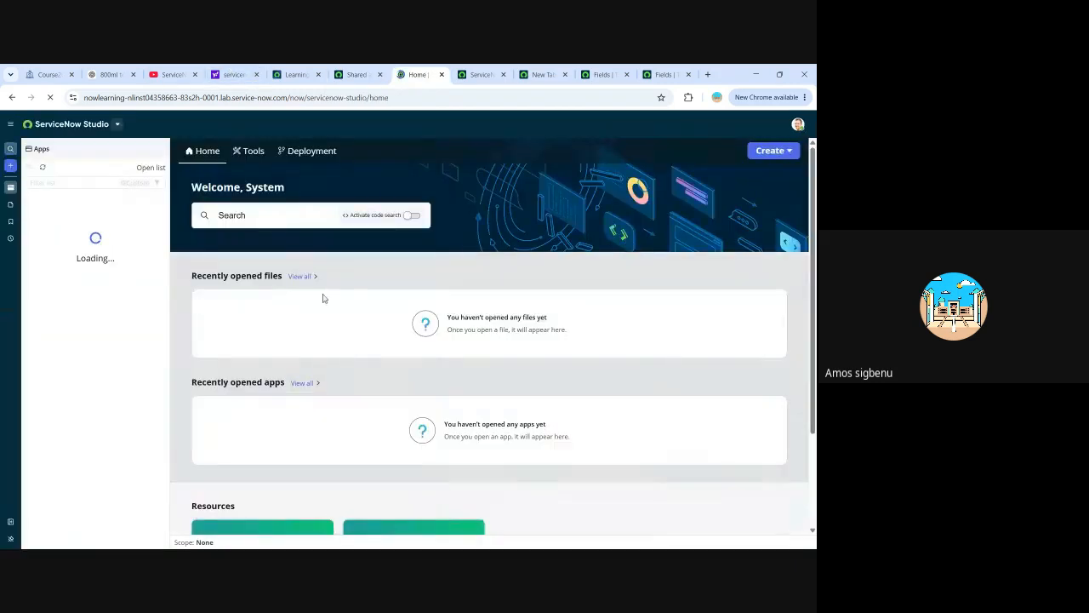
Start a new app named "Loan app" with the description "app for collecting loan".
click(772, 155)
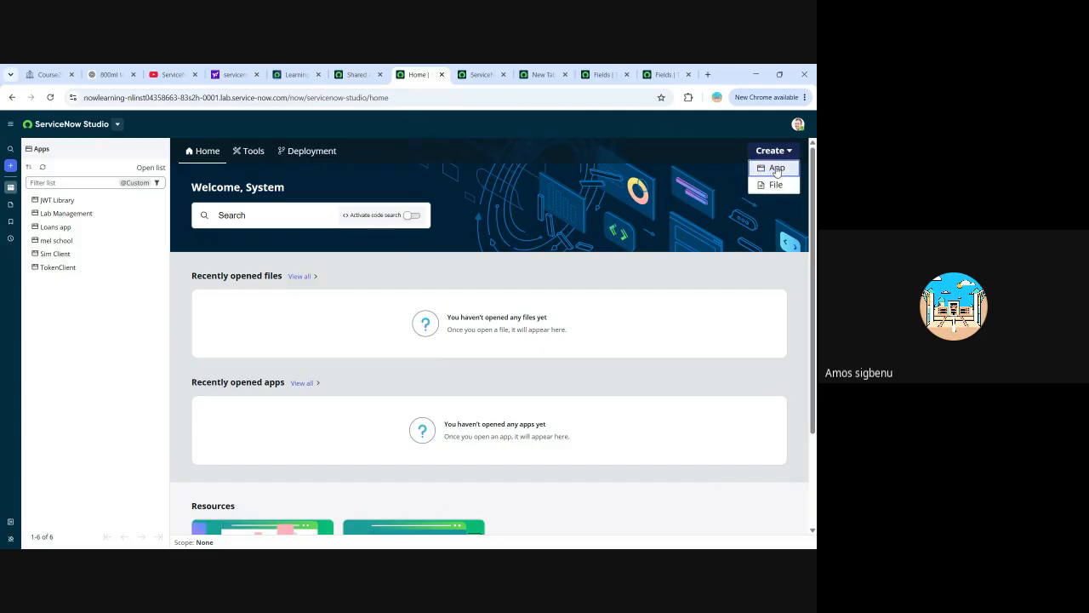
click(777, 169)
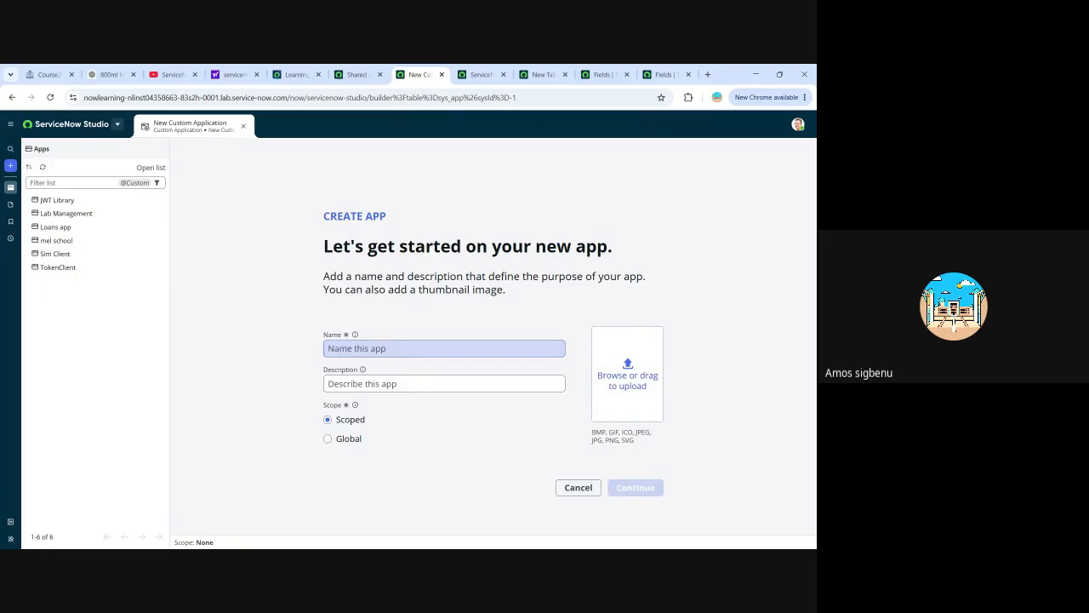
click(426, 348)
text(Loa)
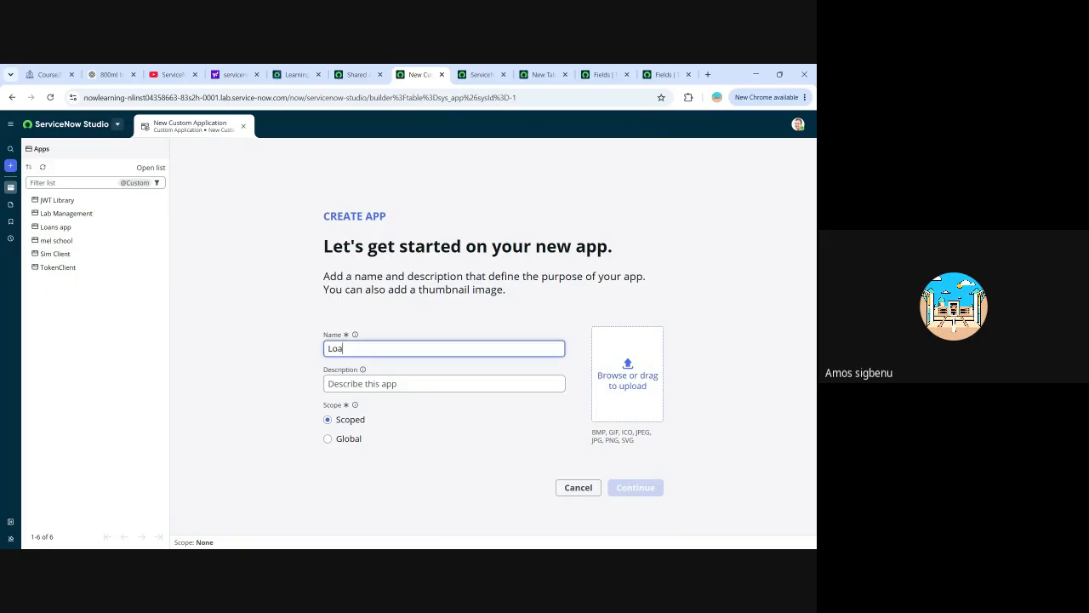
text(n app)
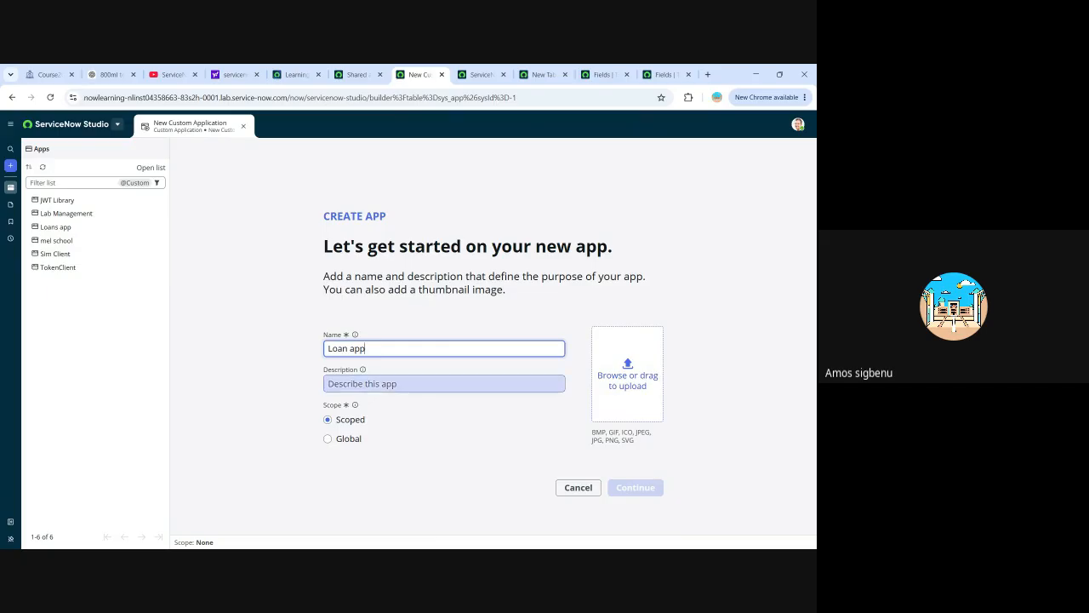
click(425, 384)
text(app for collw)
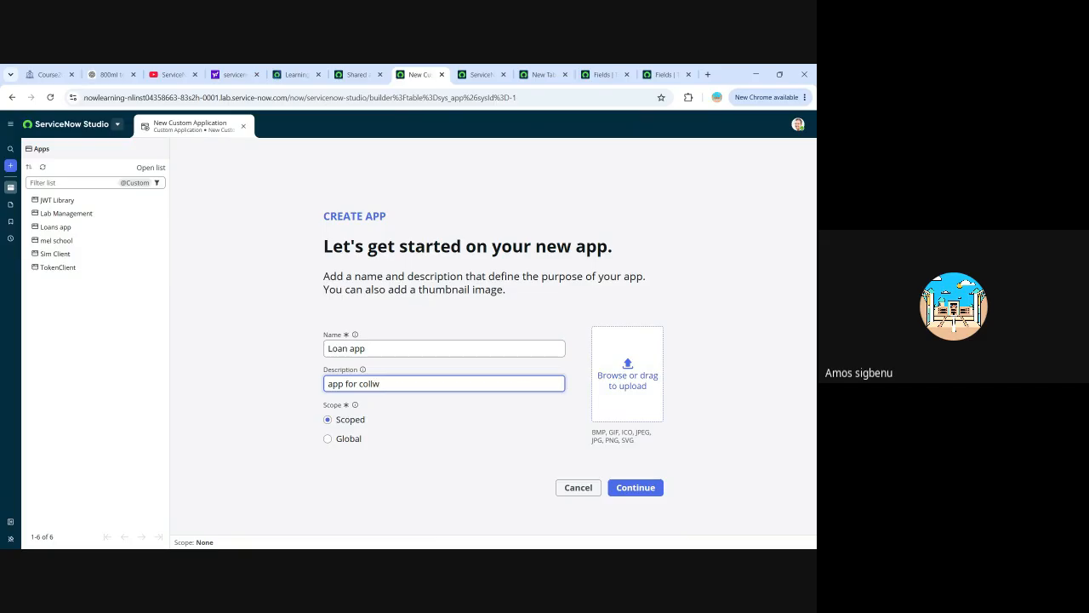
key(BackSpace)
text(ecting loan)
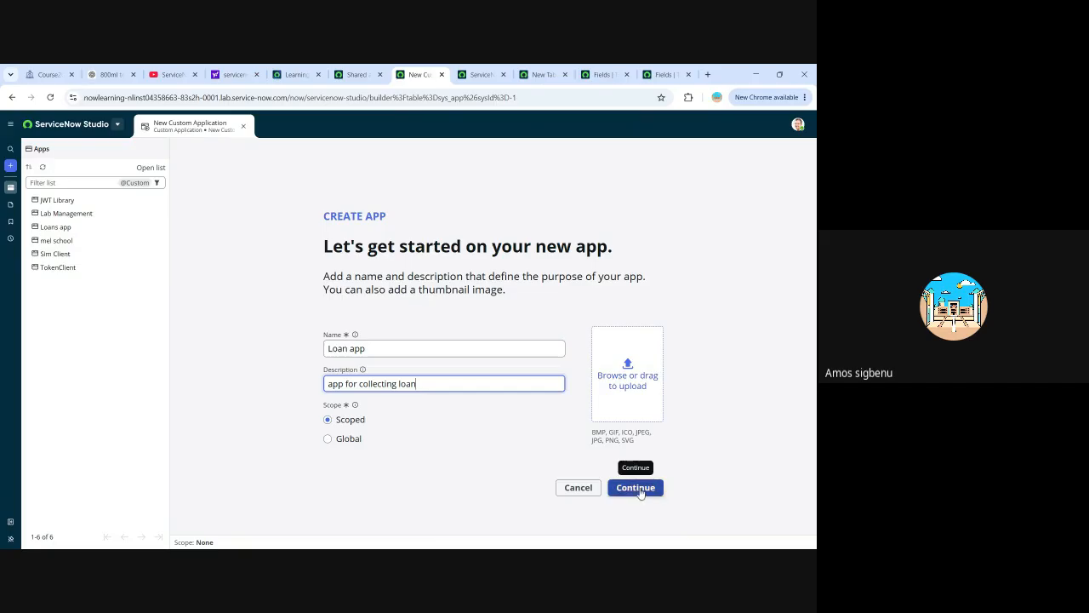
Upload the ELAXSSOLUTION logo as the app's thumbnail and create the scoped app with the default admin and user roles.
click(631, 382)
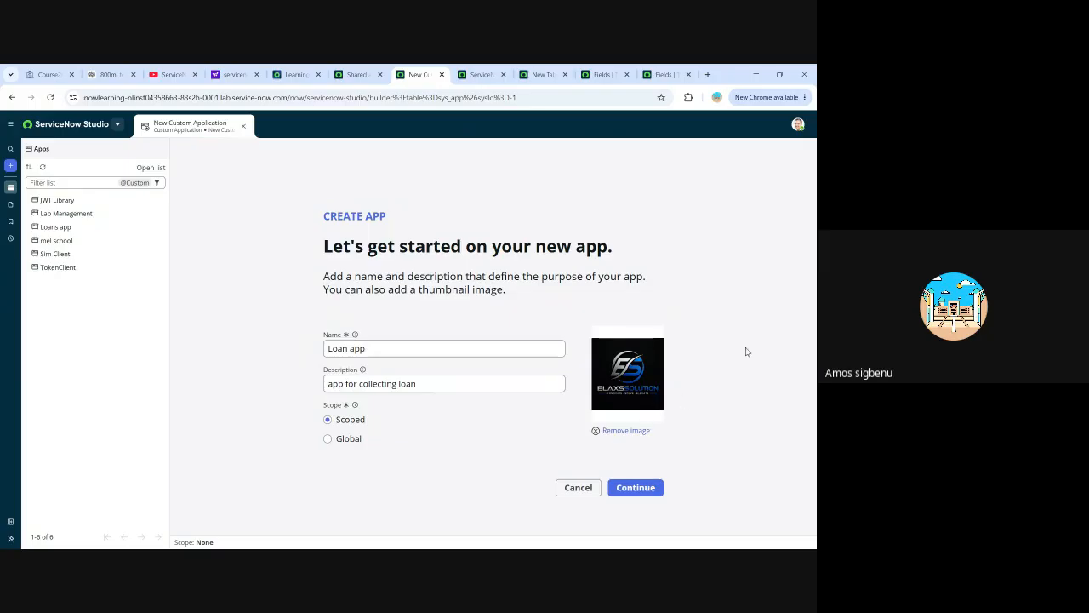
click(641, 493)
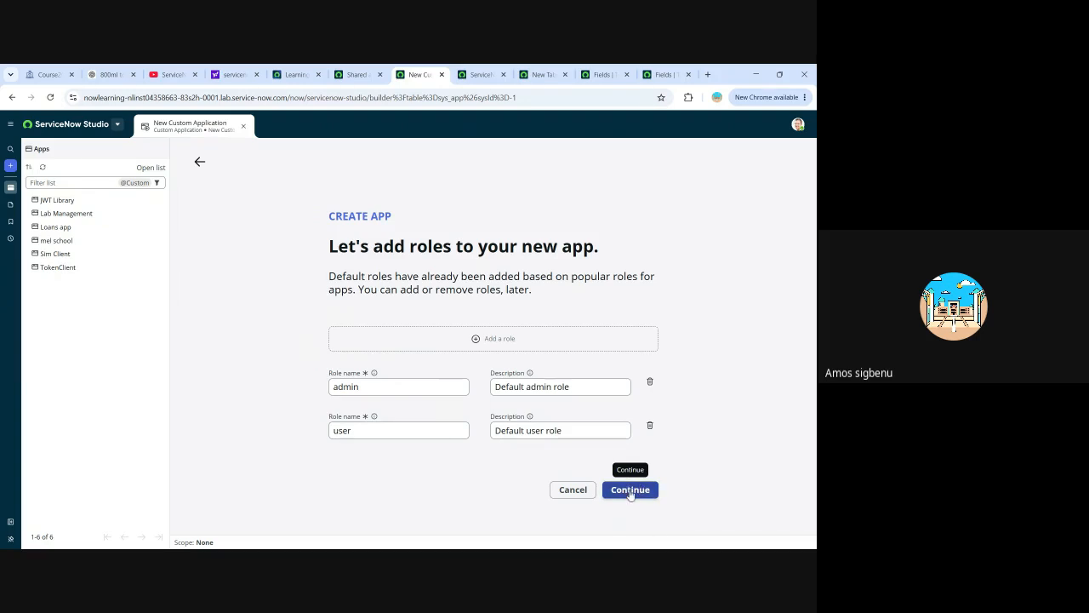
click(630, 492)
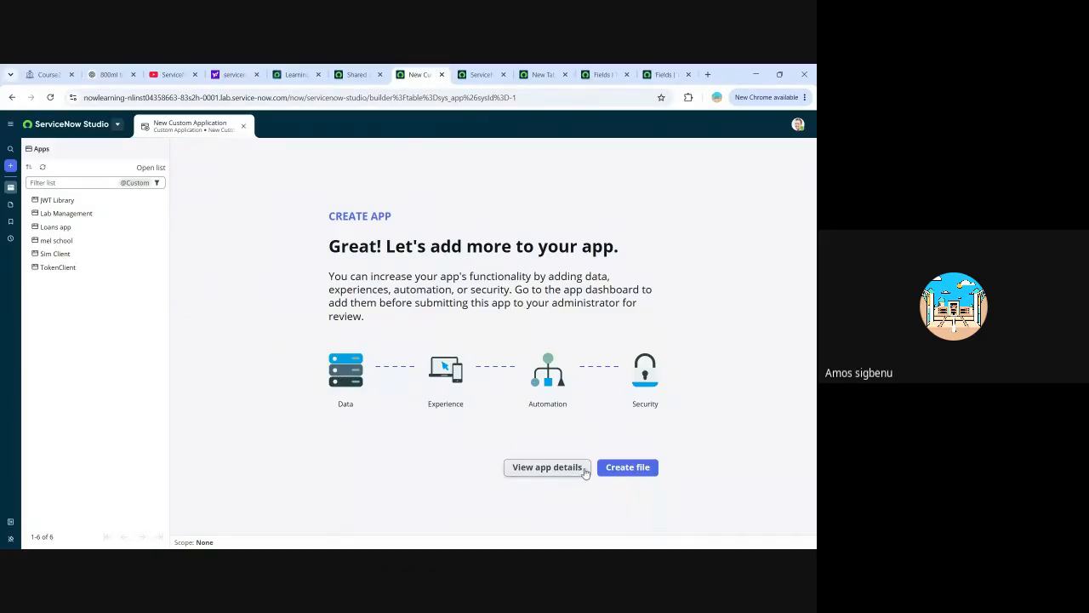
Start creating a new file in Loan app, choosing the Table file type from the Data category.
click(629, 472)
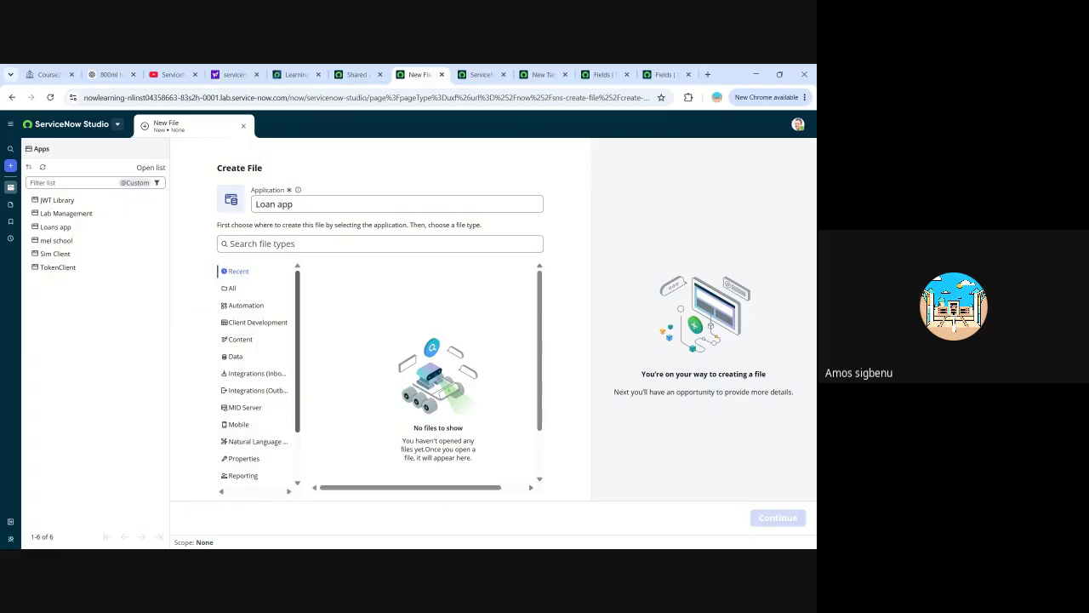
scroll(271, 370, down, 2)
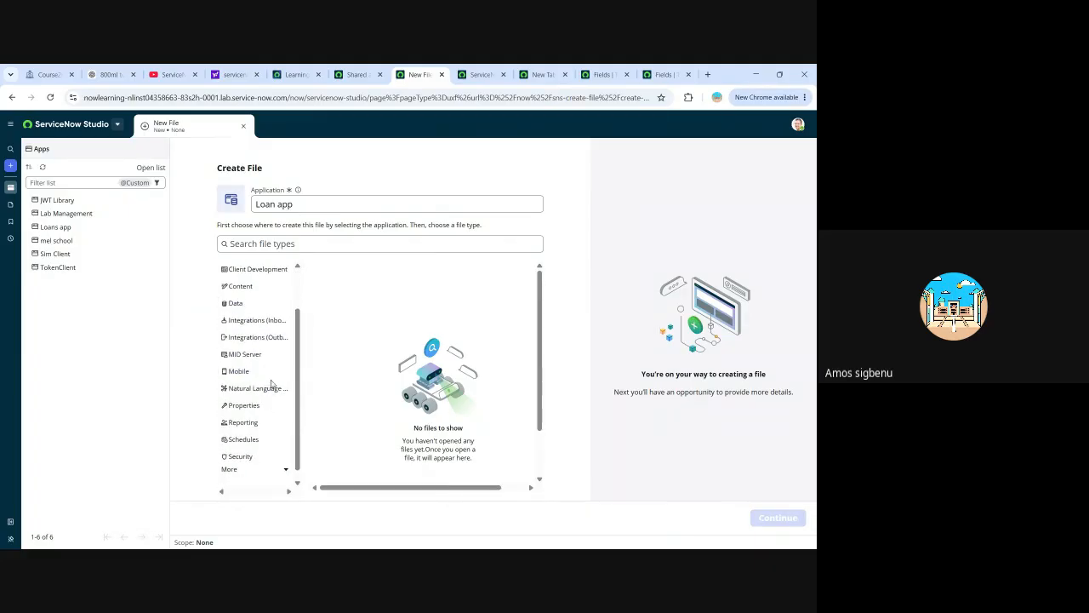
scroll(273, 387, down, 1)
scroll(272, 383, up, 3)
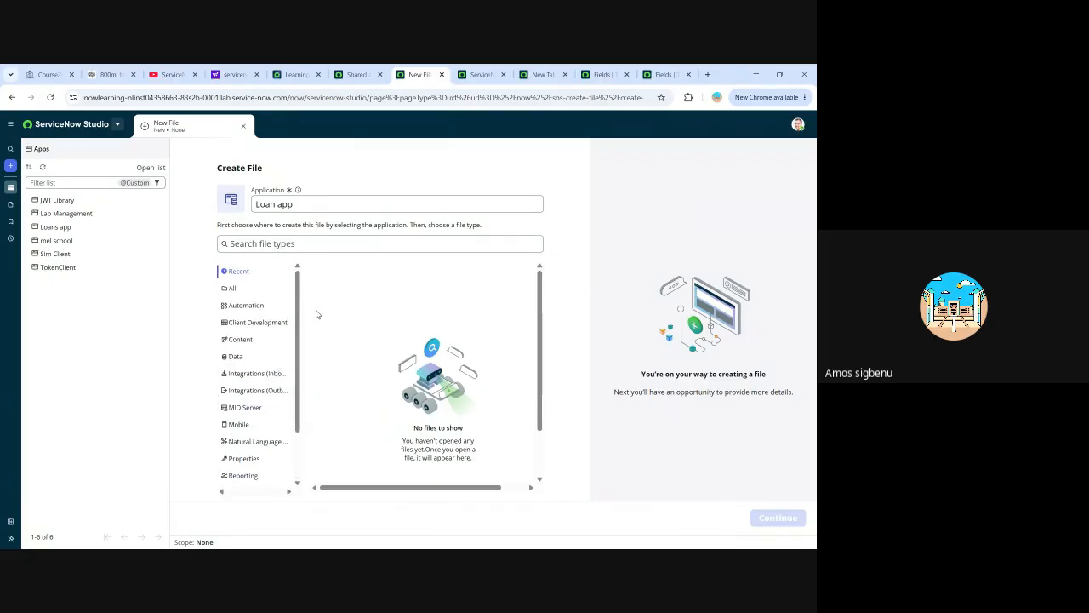
click(235, 359)
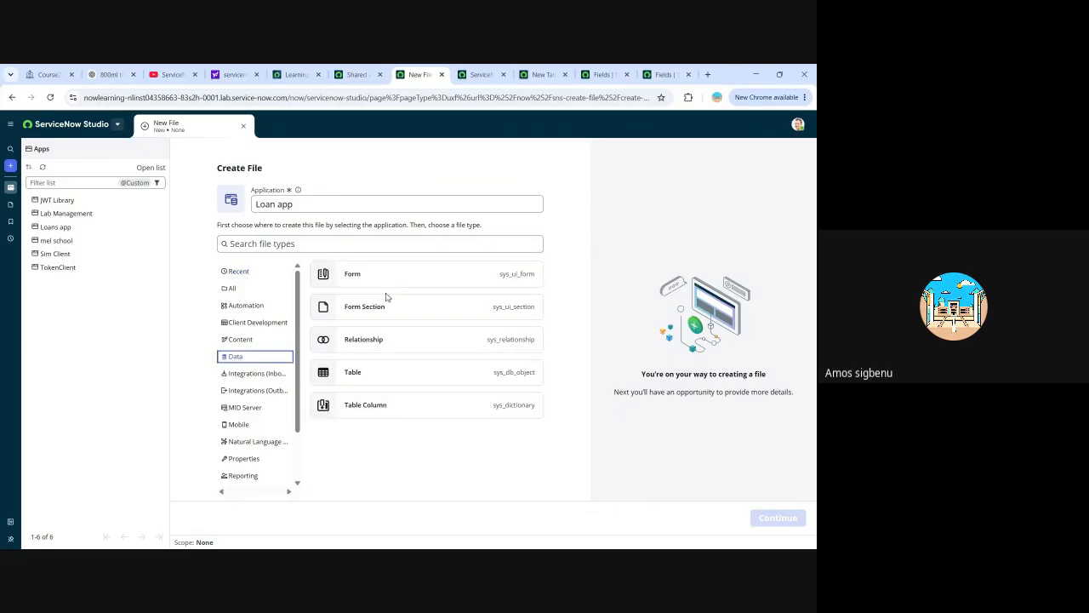
click(360, 380)
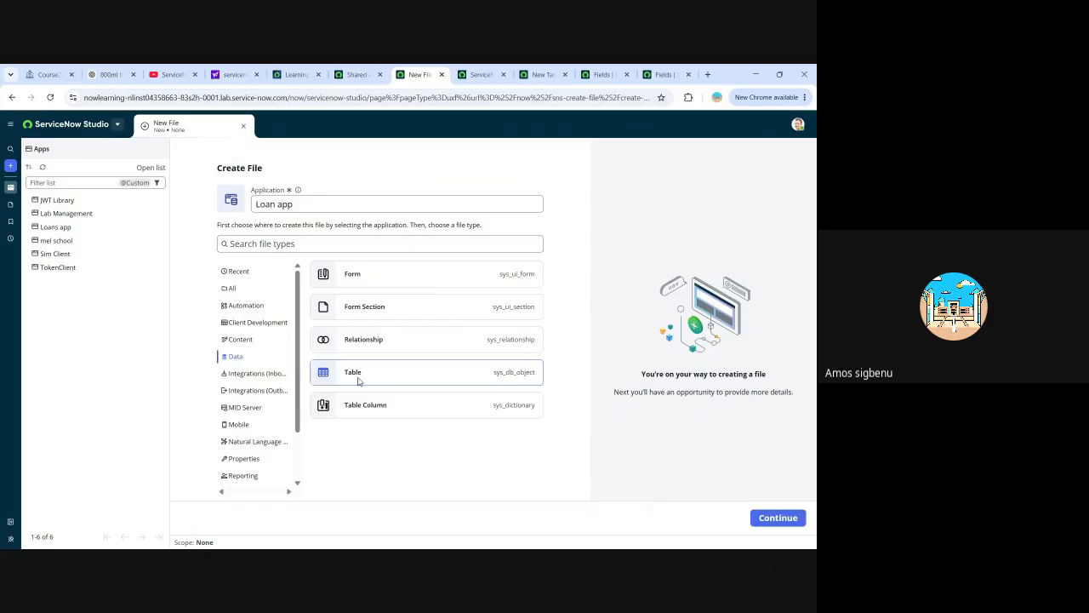
click(778, 520)
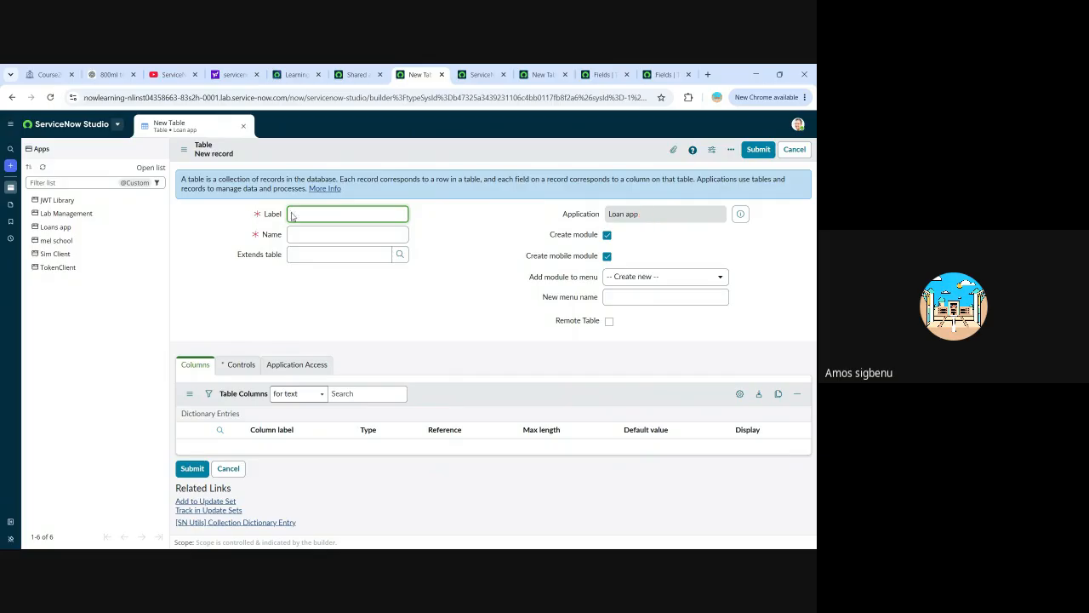
Set the new table's label to "Loan app" and let its name fill in automatically.
text(Loan app)
key(Tab)
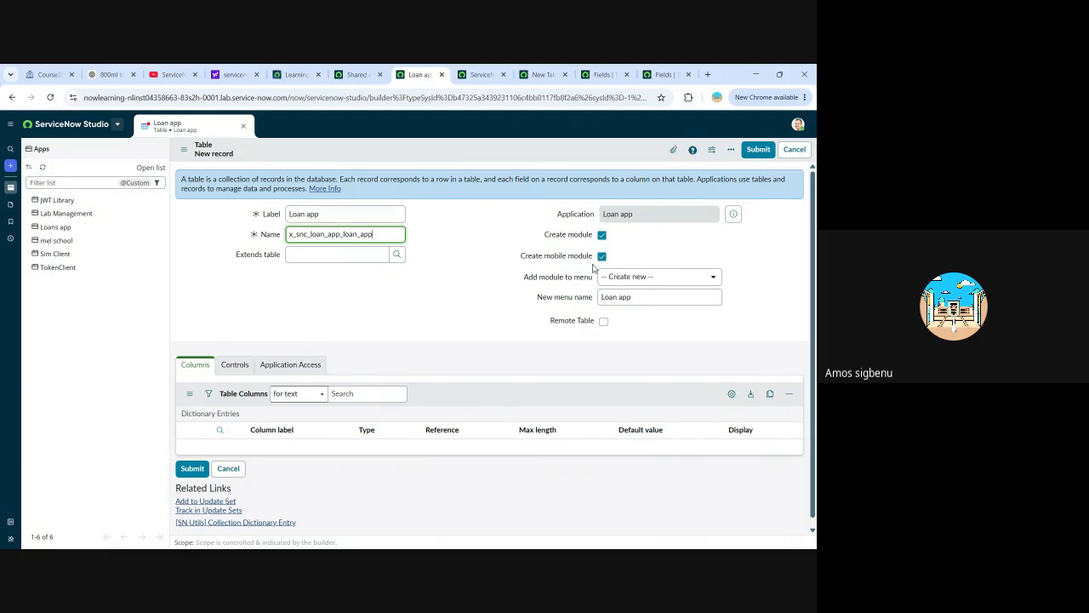
Review the new table's form and its Columns section, and turn on Copy Mode for the Table Columns list.
scroll(357, 242, down, 1)
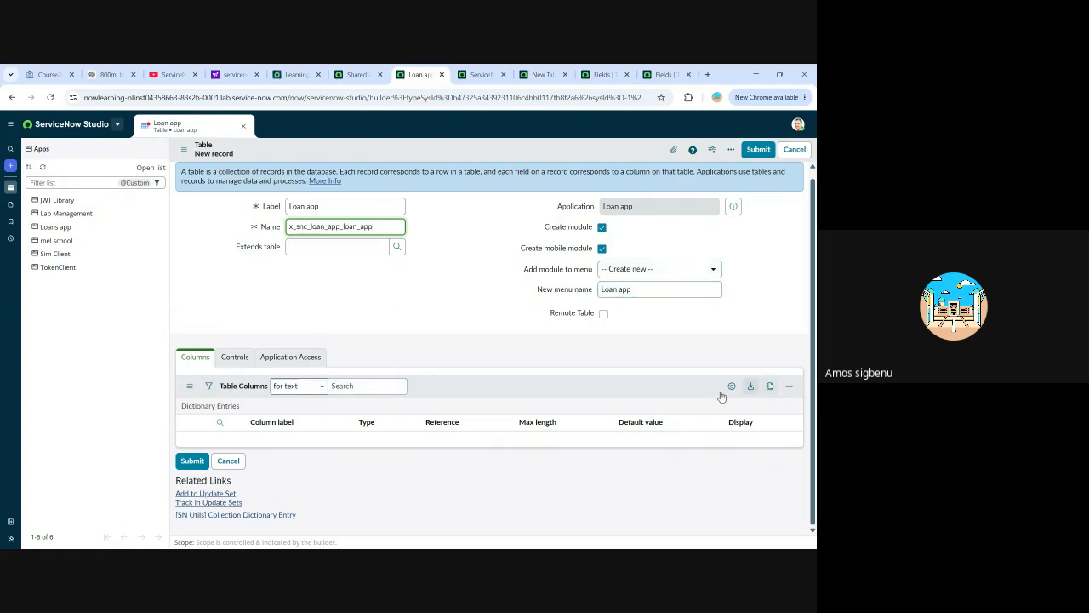
scroll(332, 430, up, 1)
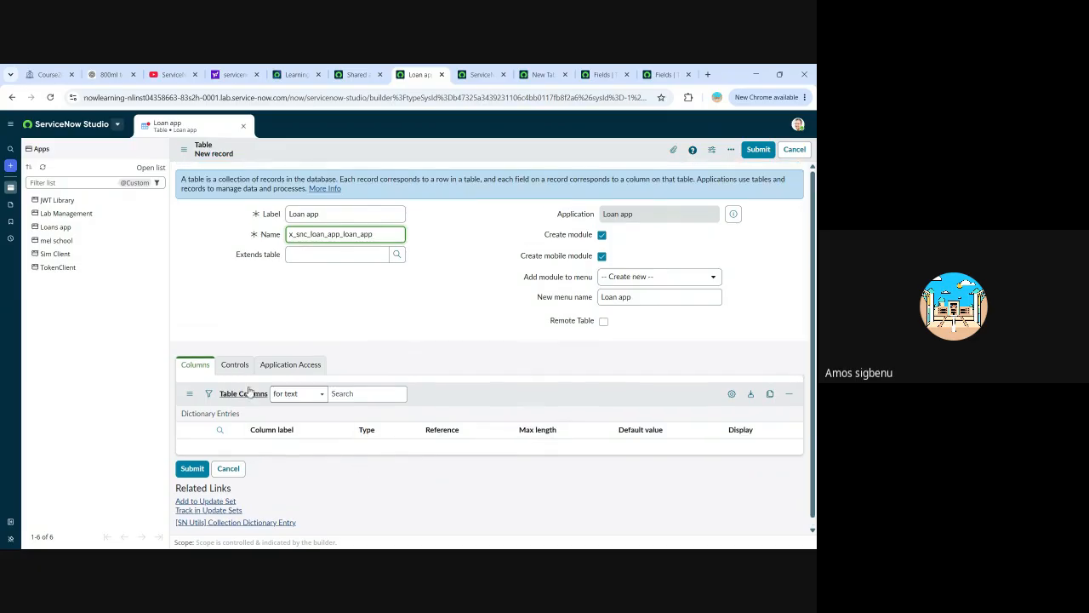
click(195, 365)
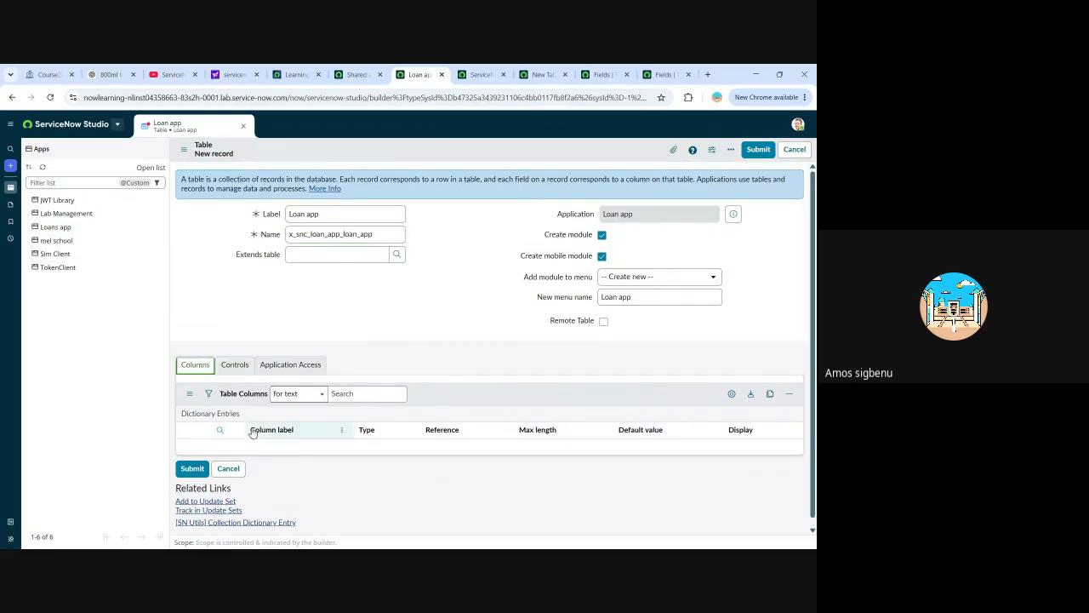
click(534, 157)
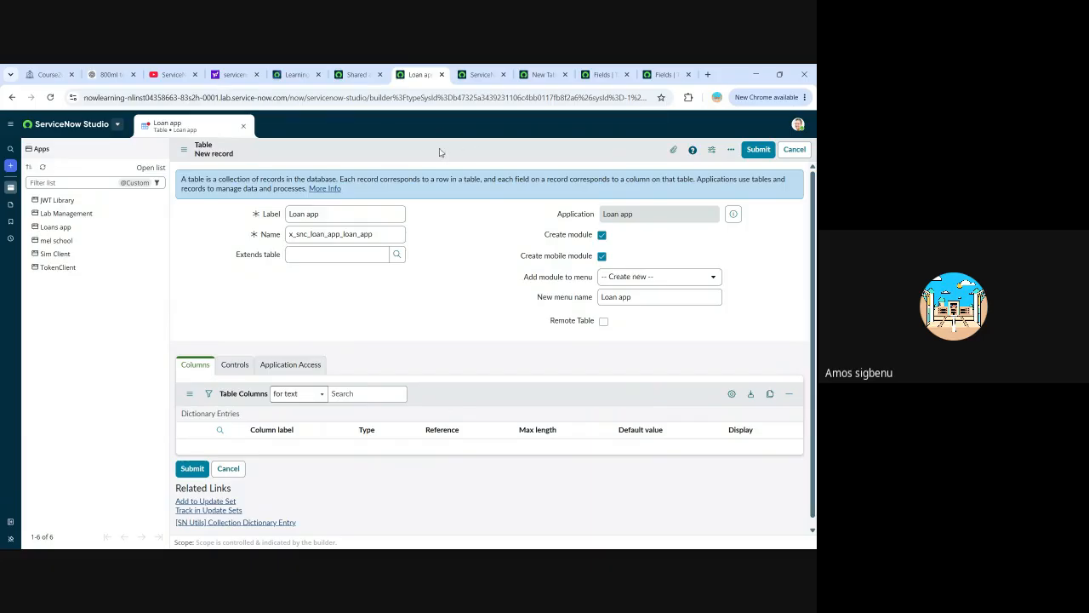
scroll(477, 256, down, 1)
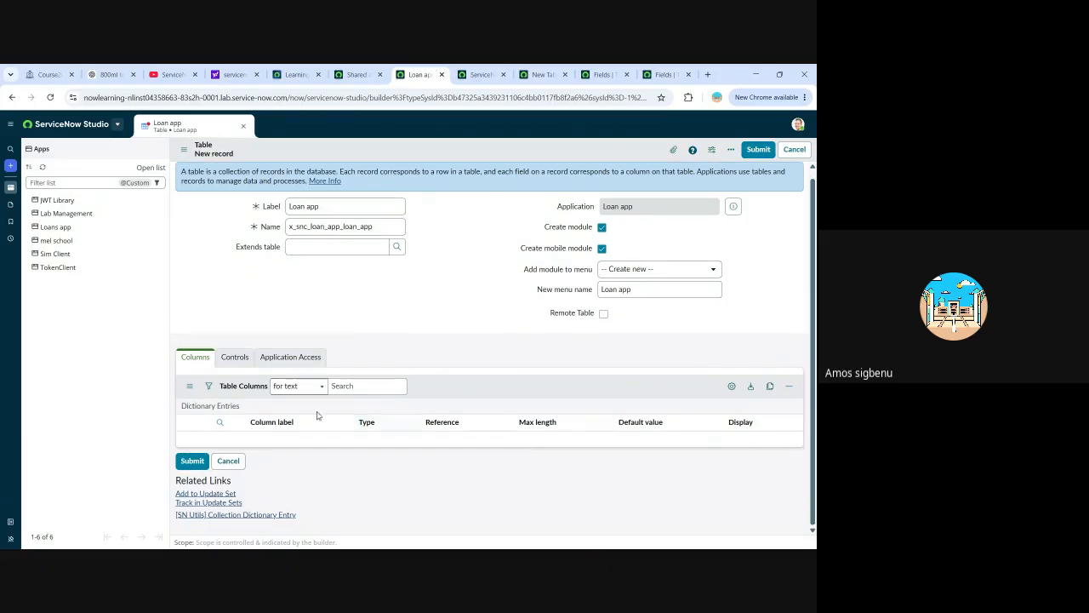
click(770, 387)
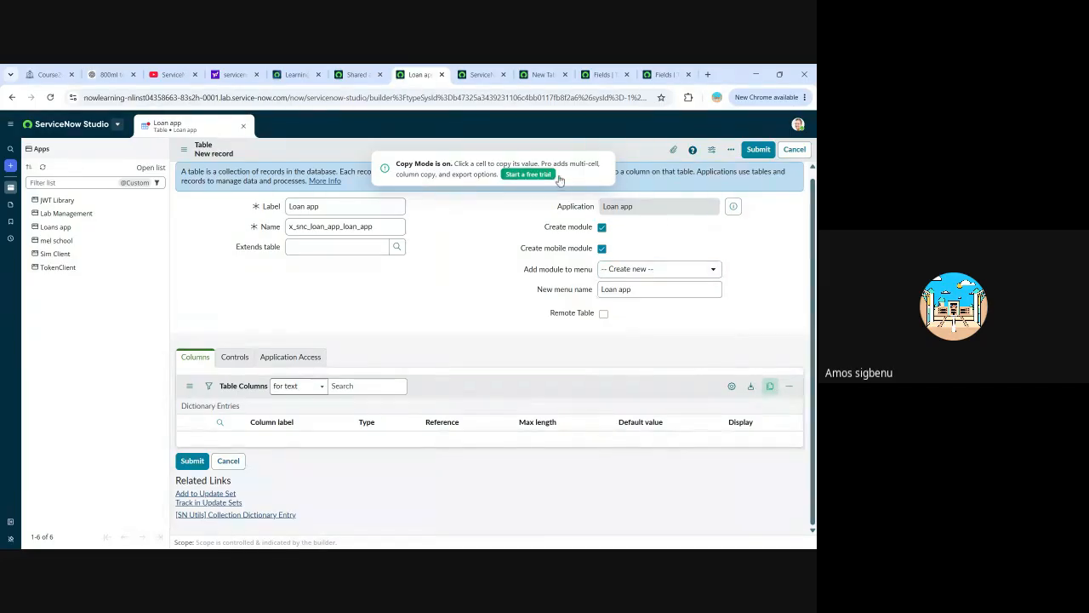
Try to add a "First Name" column by entering that column label in the Table Columns search row.
click(793, 388)
double_click(260, 421)
click(219, 423)
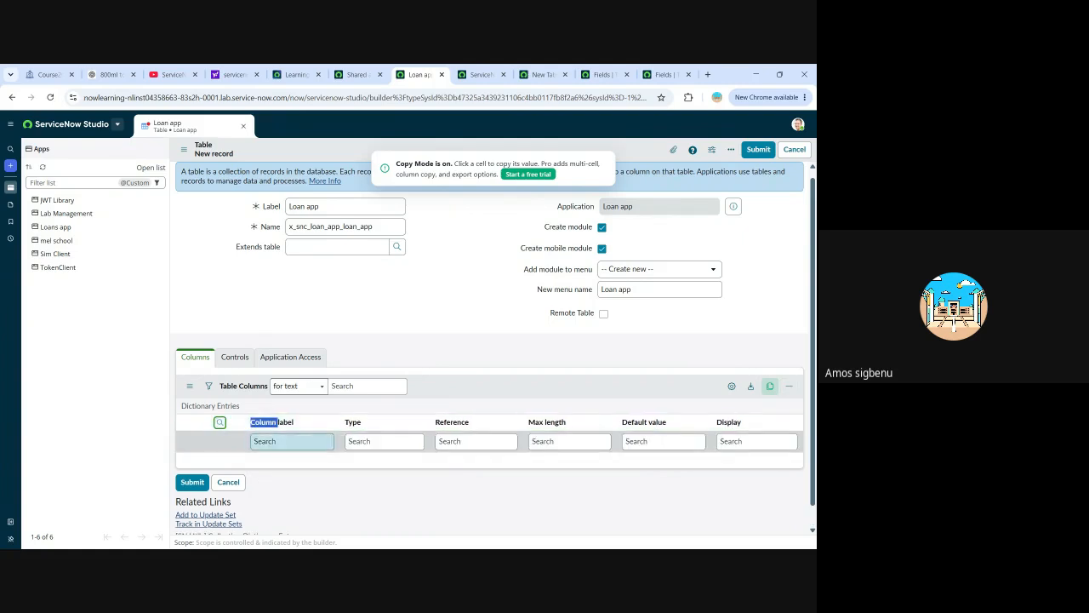
scroll(380, 442, down, 1)
click(292, 421)
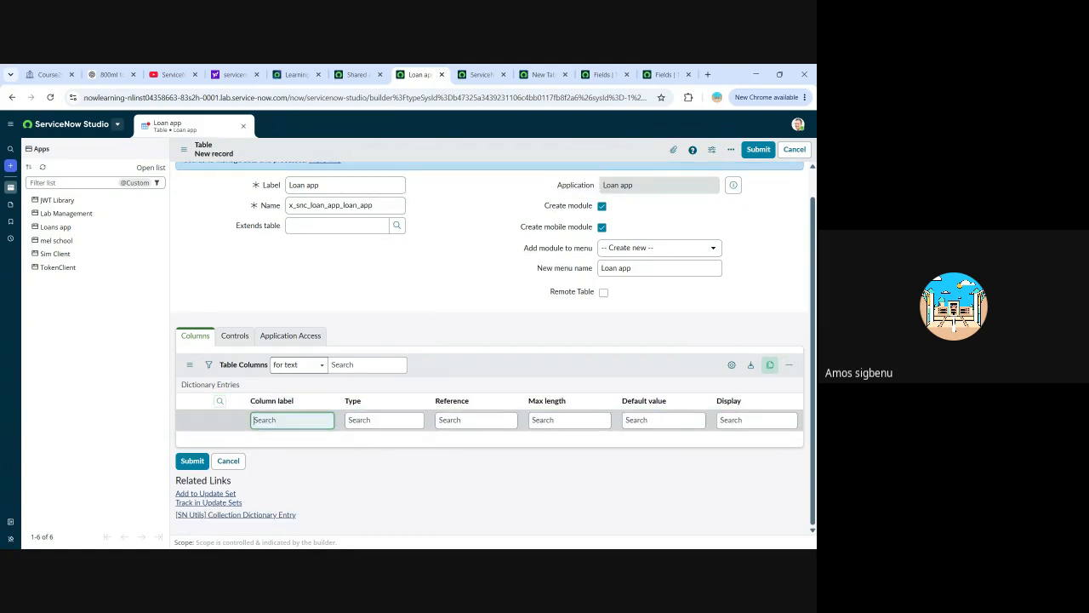
text(Nme)
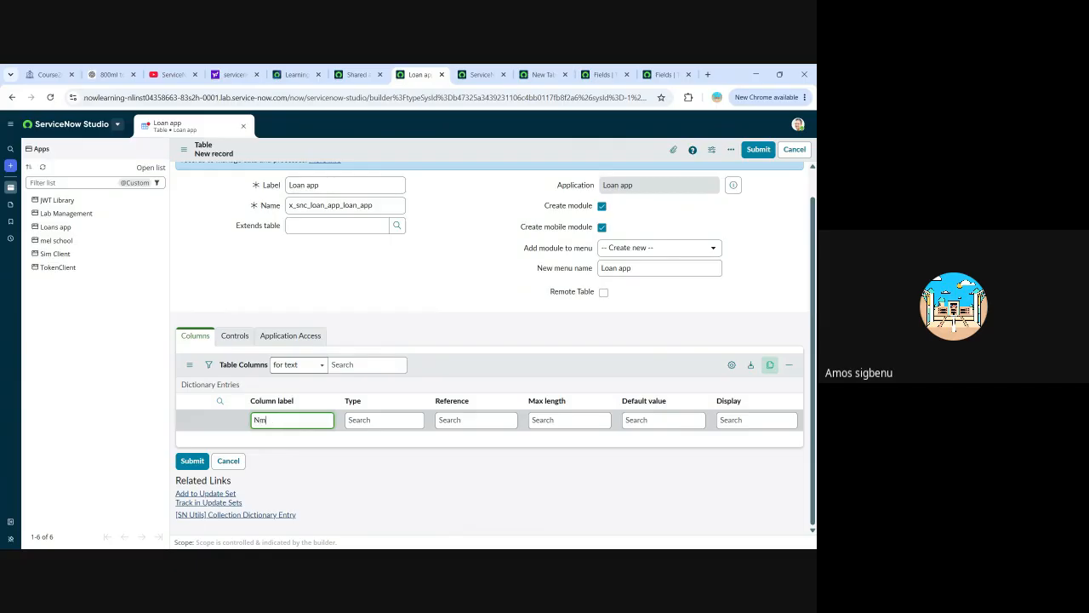
key(BackSpace)
key(BackSpace)
key(BackSpace)
key(BackSpace)
text(First Name)
Try to give the First Name entry the type "string" in the same search row.
click(384, 420)
click(475, 420)
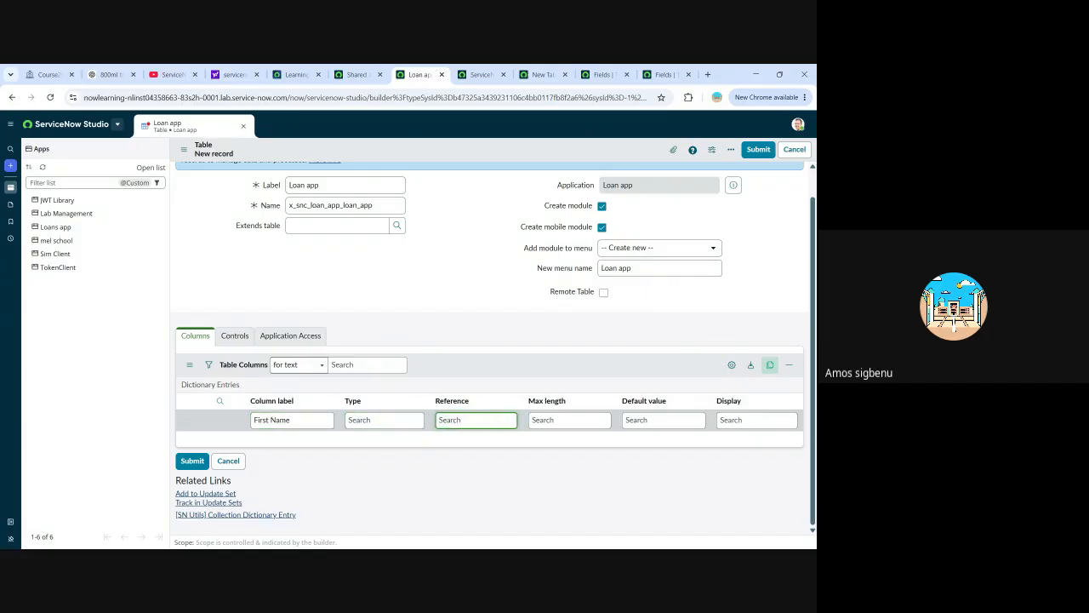
click(385, 421)
text(string)
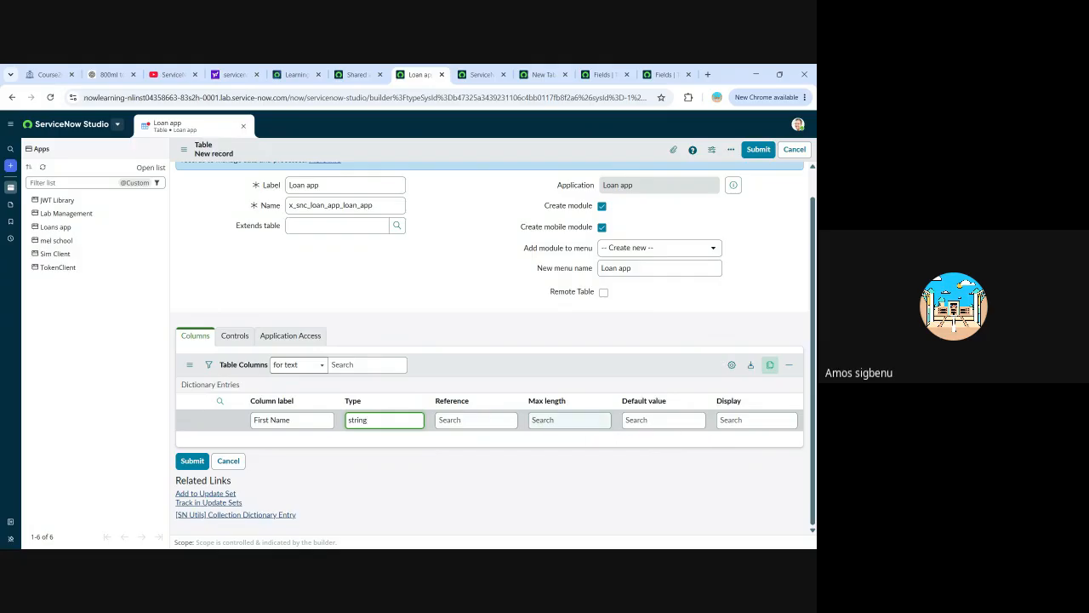
Submit the new Loan app table record to create the table.
scroll(406, 468, up, 1)
scroll(407, 468, down, 1)
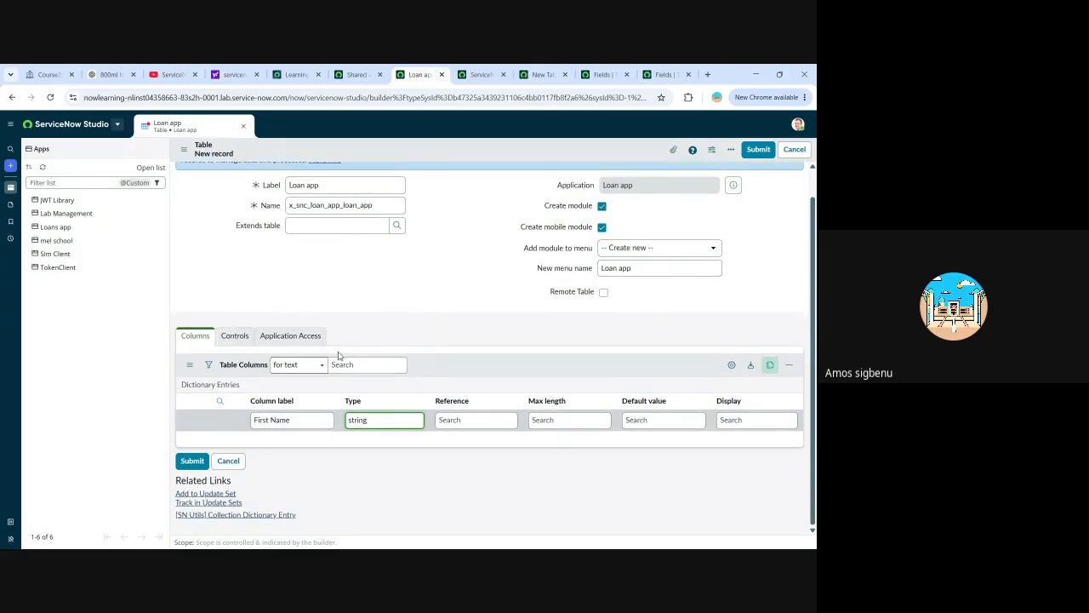
click(192, 460)
click(192, 461)
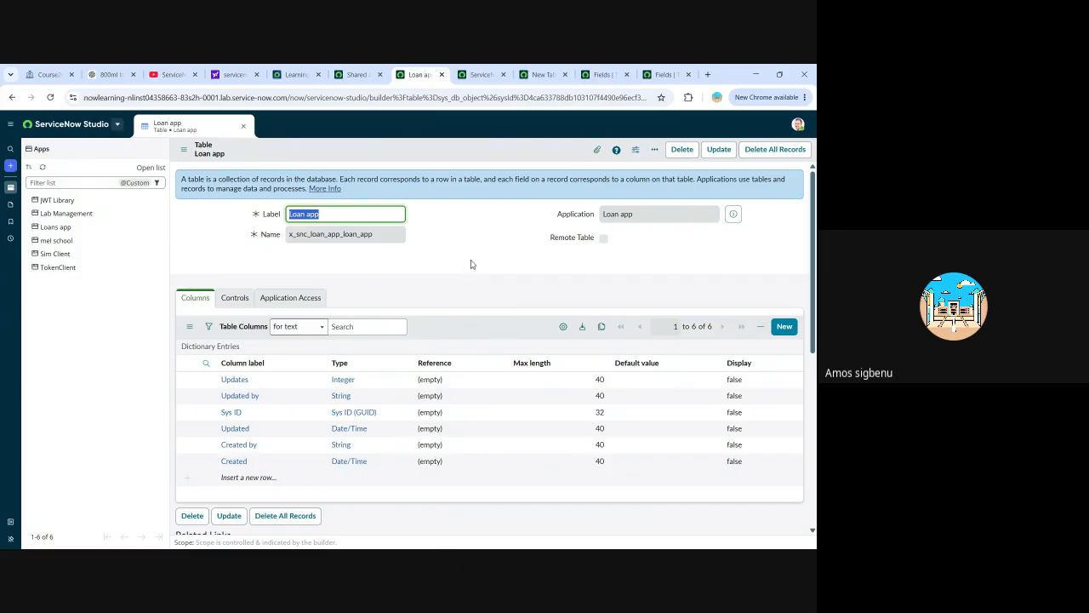
Start a new dictionary entry for a column on the Loan app table and set its type to String.
scroll(477, 281, down, 3)
scroll(460, 319, up, 2)
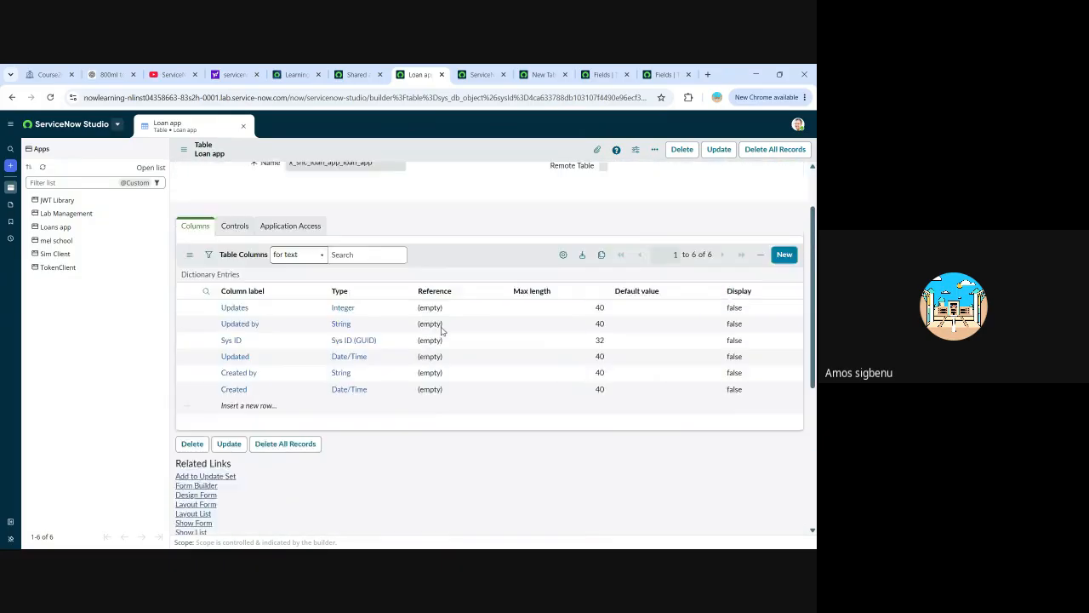
scroll(442, 330, up, 1)
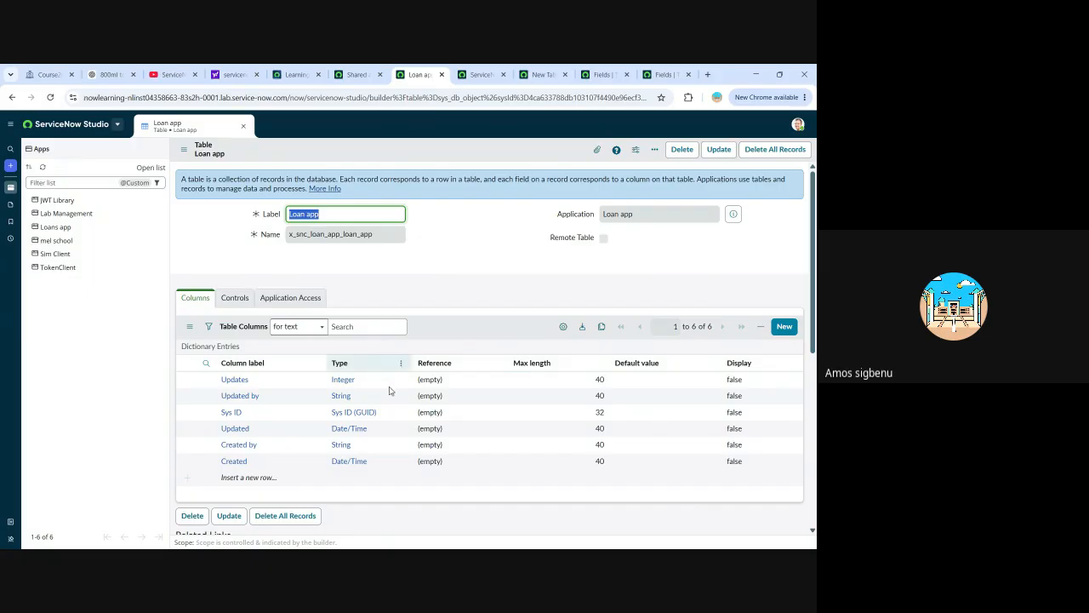
scroll(400, 417, down, 2)
scroll(397, 366, up, 2)
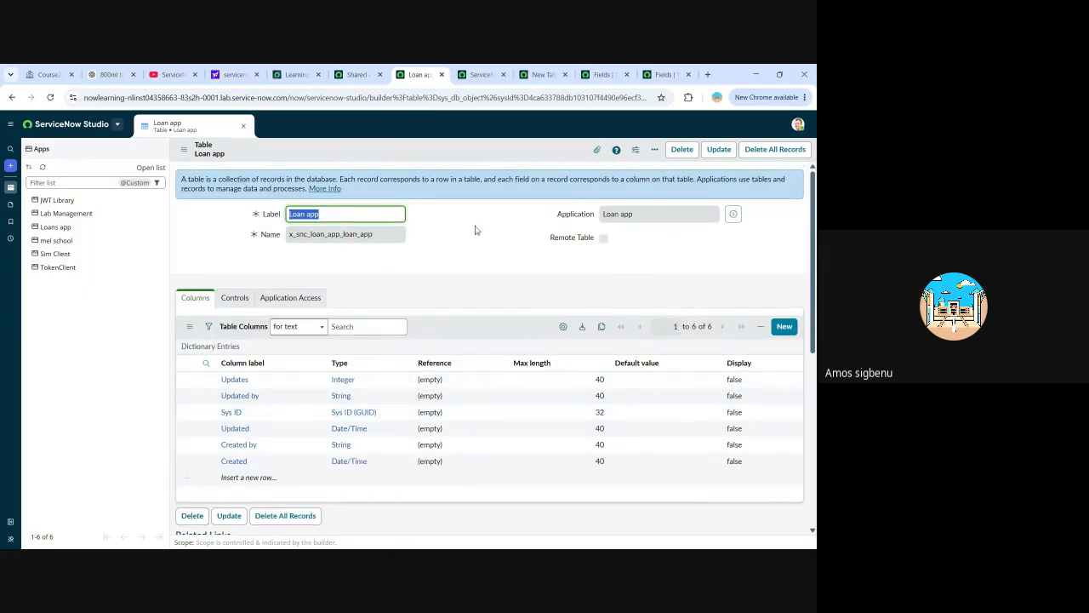
click(785, 327)
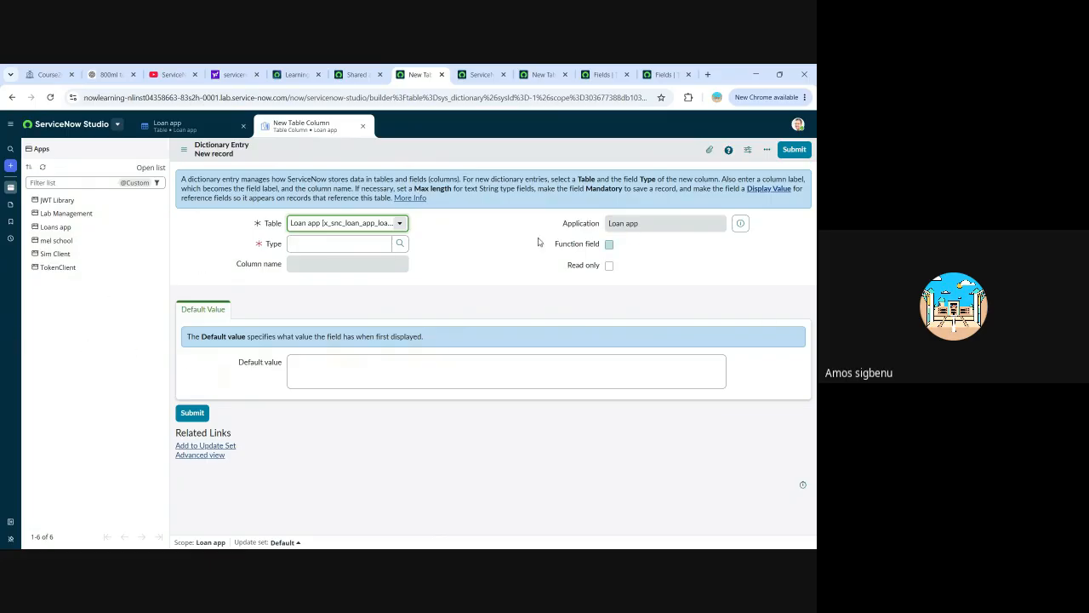
click(402, 245)
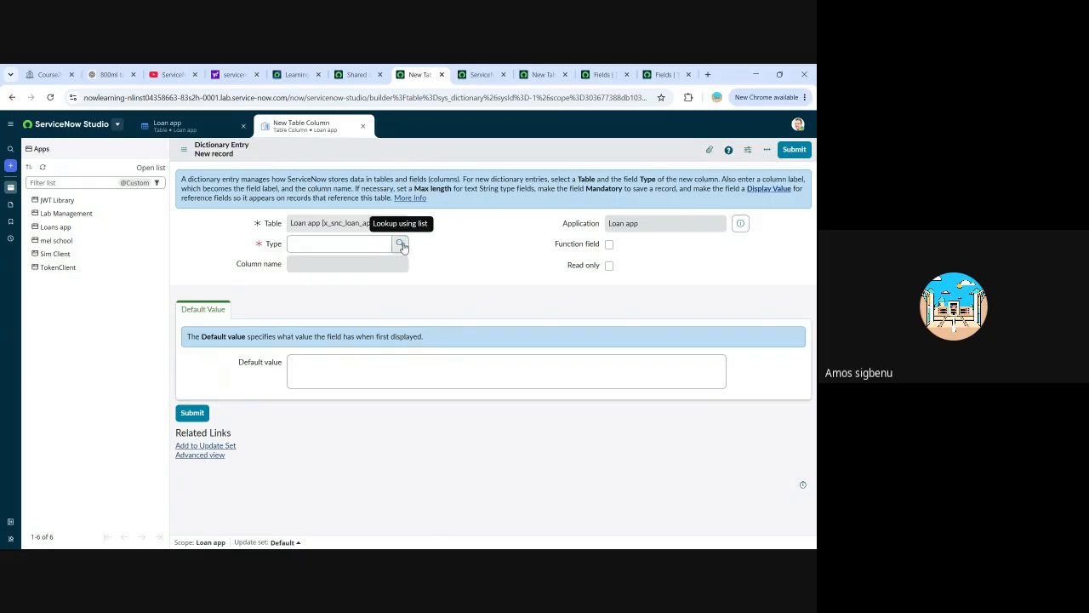
click(361, 248)
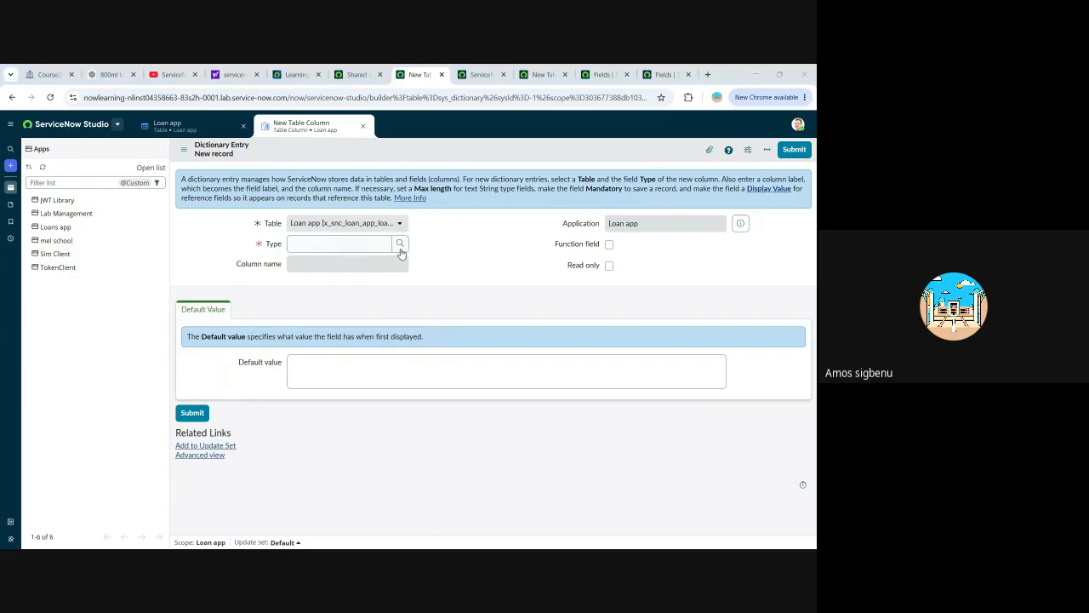
click(338, 247)
text(string)
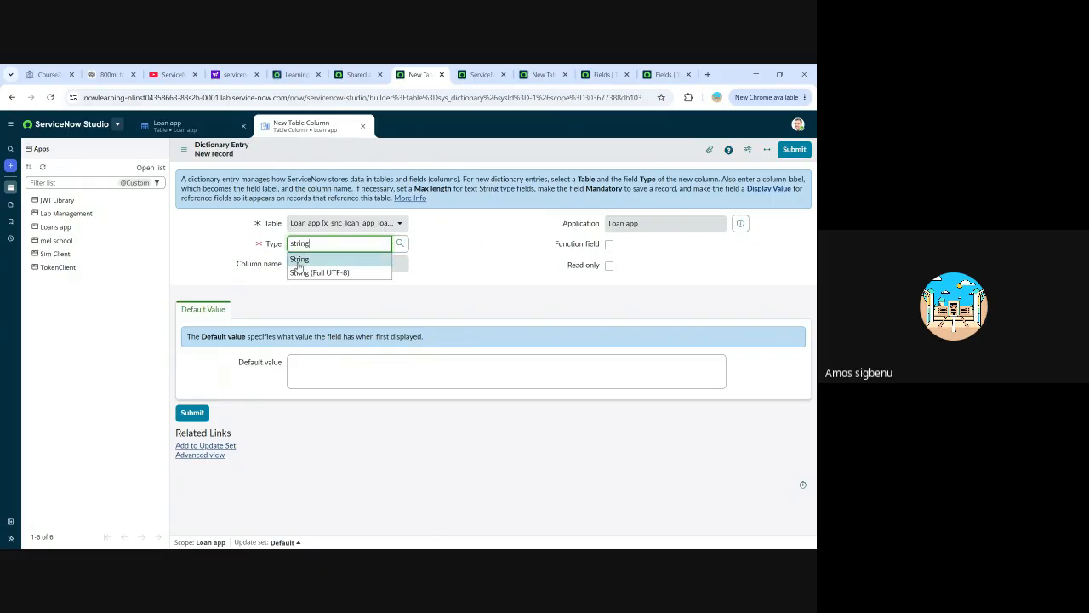
click(299, 260)
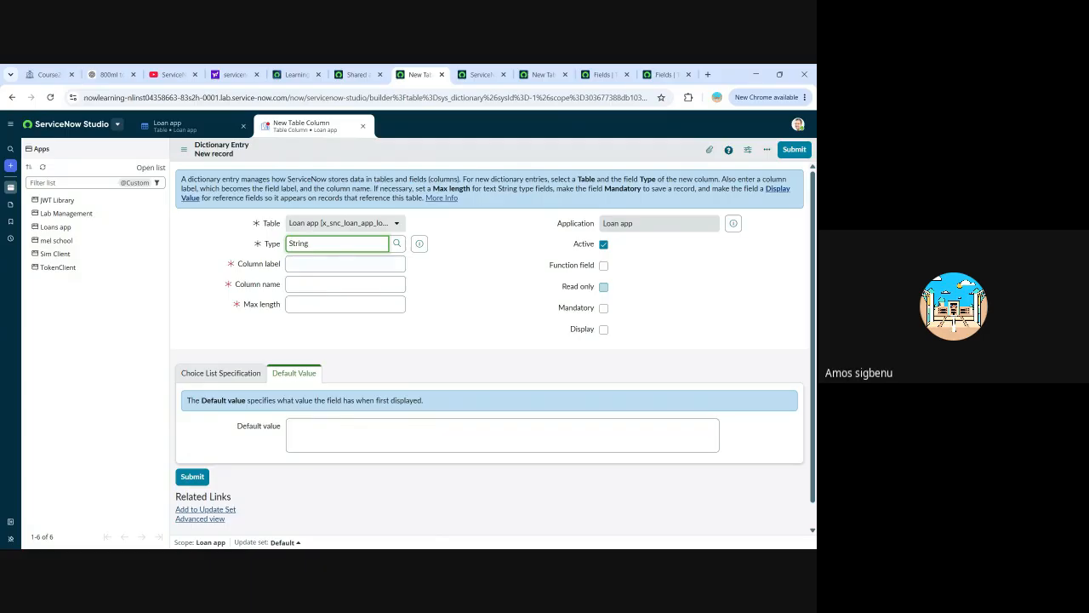
Label the new column "First Name", let its column name fill in automatically, and set the max length to 200.
click(293, 264)
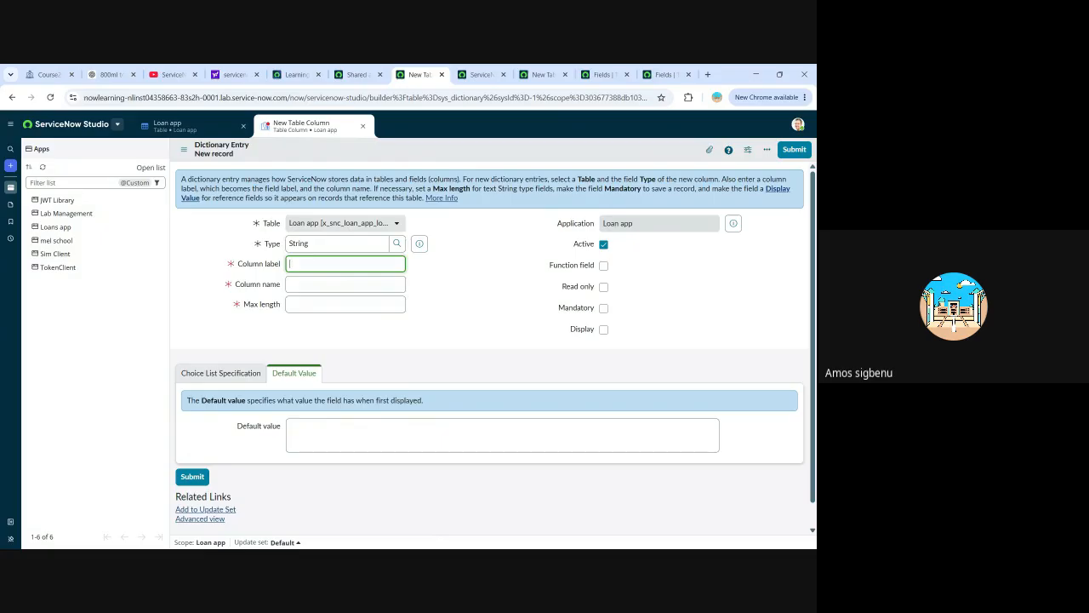
text(First Name)
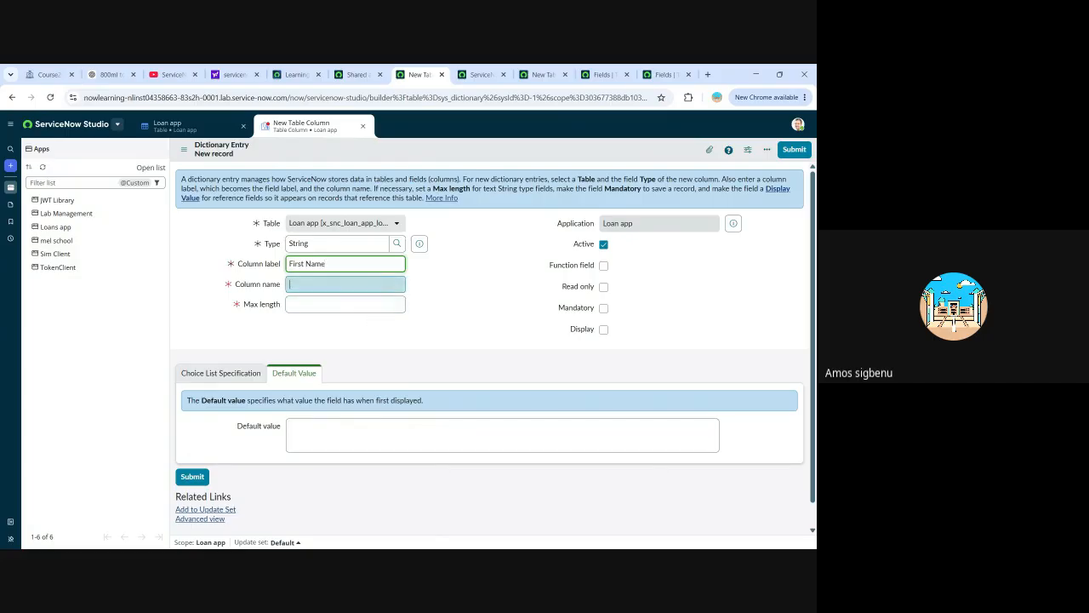
key(Tab)
click(345, 304)
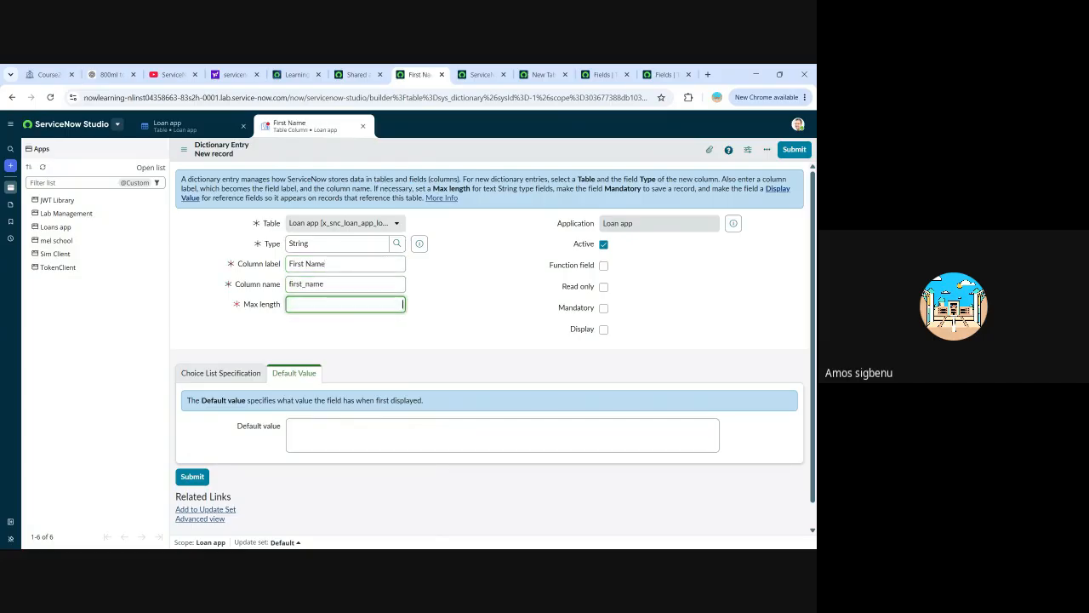
text(200)
scroll(401, 349, down, 1)
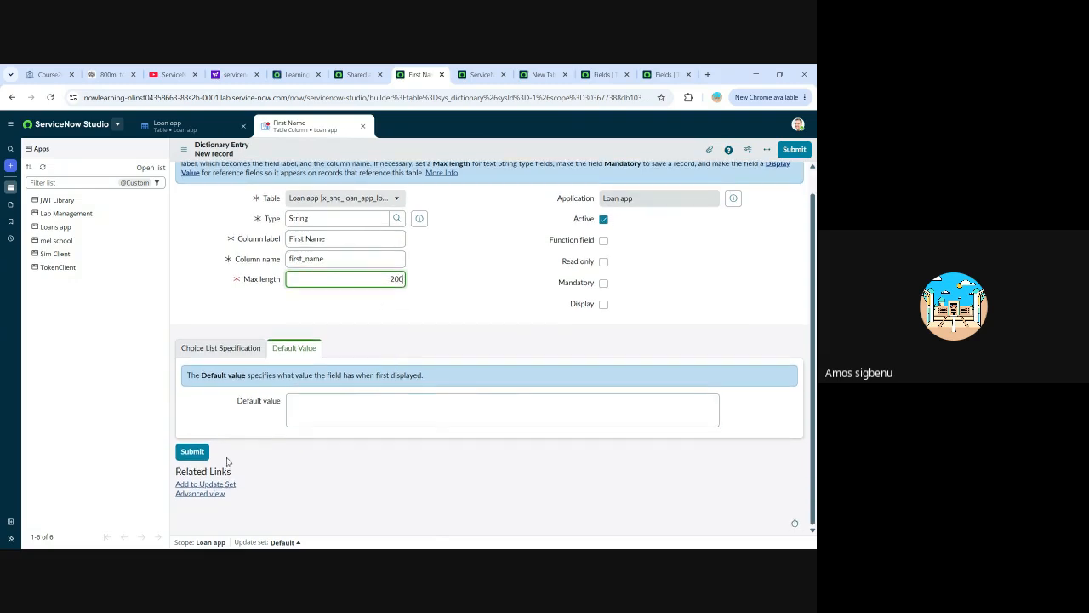
Submit the First Name dictionary entry to add the column to the Loan app table.
click(454, 153)
right_click(454, 154)
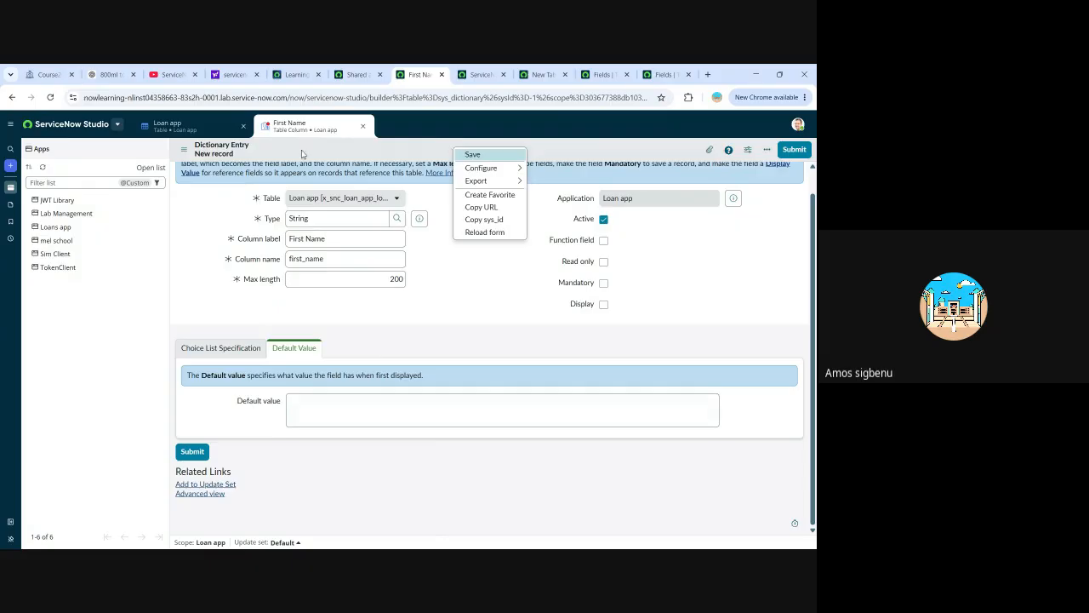
scroll(358, 221, up, 1)
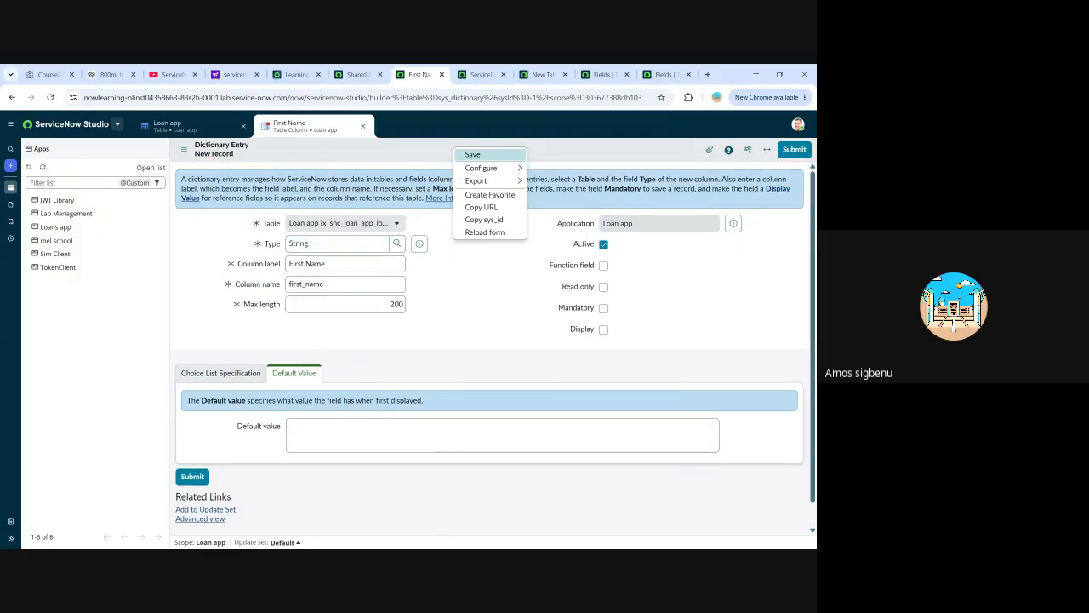
click(473, 322)
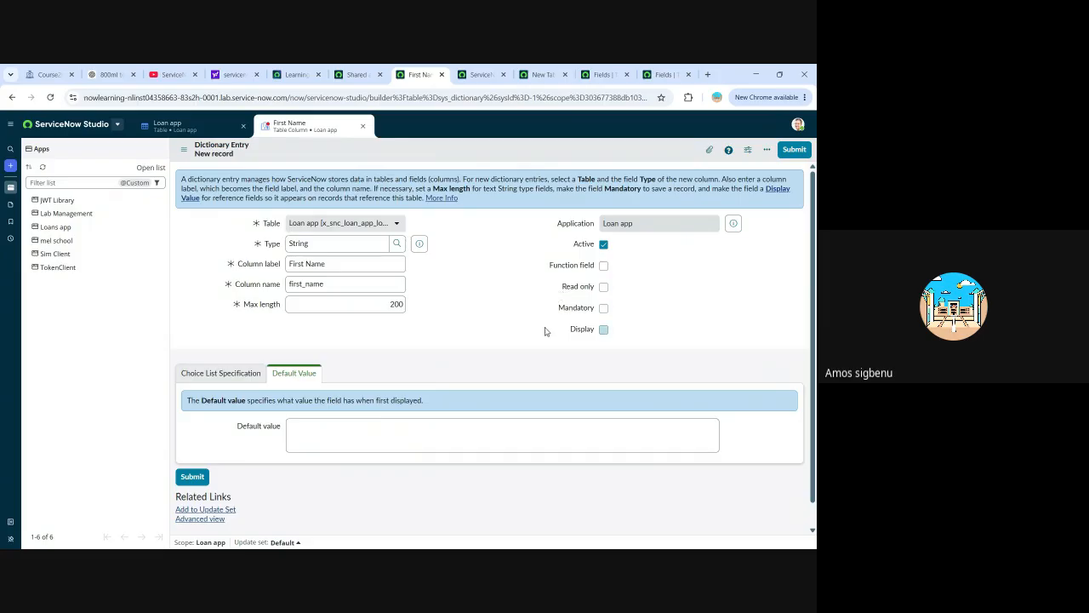
scroll(511, 316, down, 1)
scroll(599, 273, up, 1)
click(790, 150)
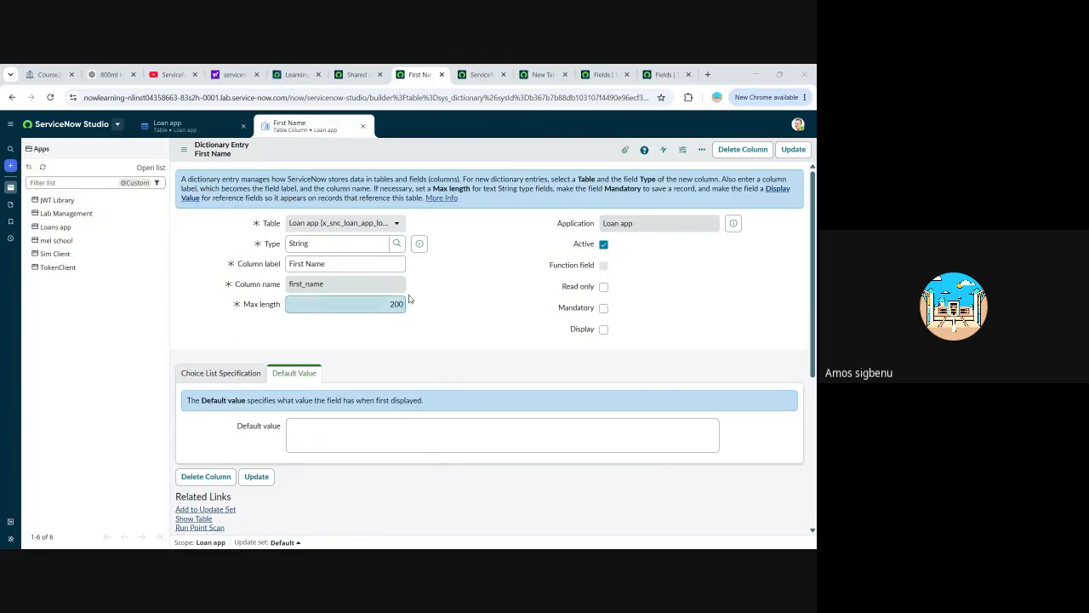
Look over the saved First Name entry, return to the Loan app table record, and reload it to refresh its columns.
scroll(377, 311, down, 3)
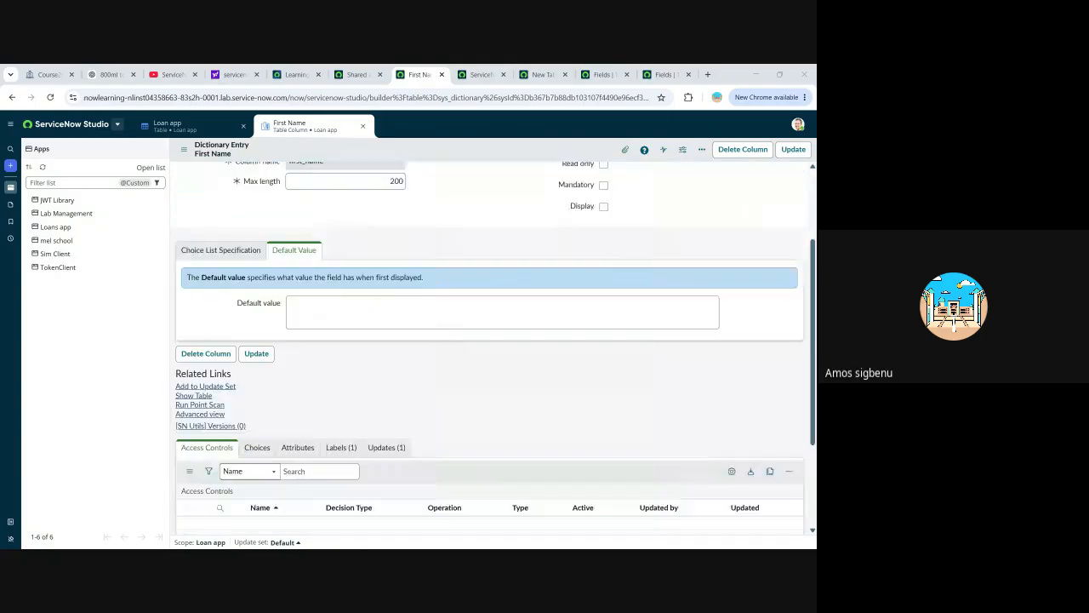
scroll(366, 378, up, 1)
scroll(366, 377, up, 3)
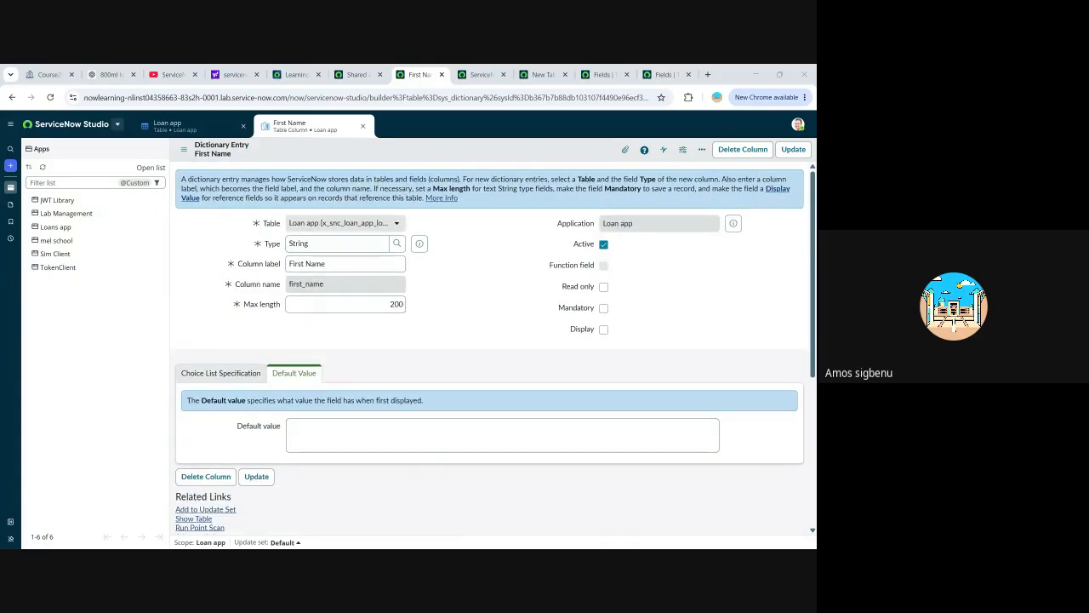
click(195, 128)
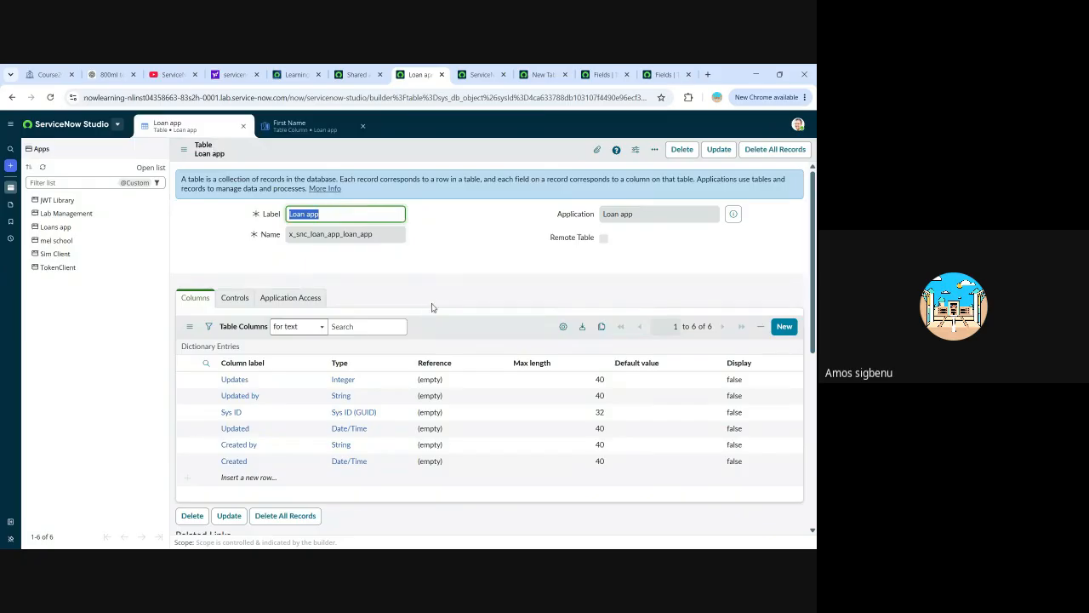
click(50, 98)
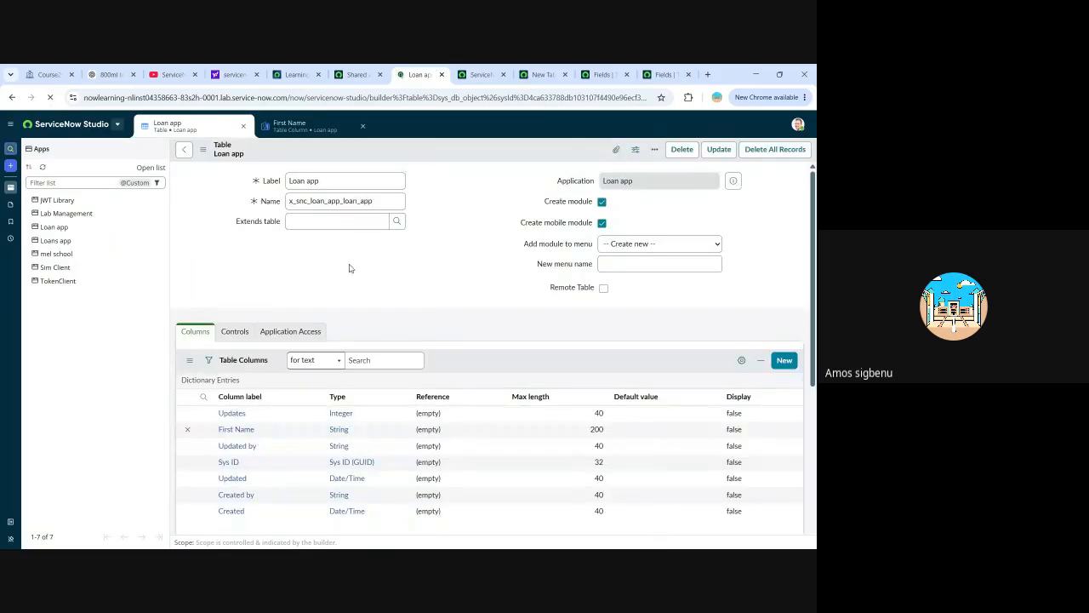
scroll(347, 267, down, 3)
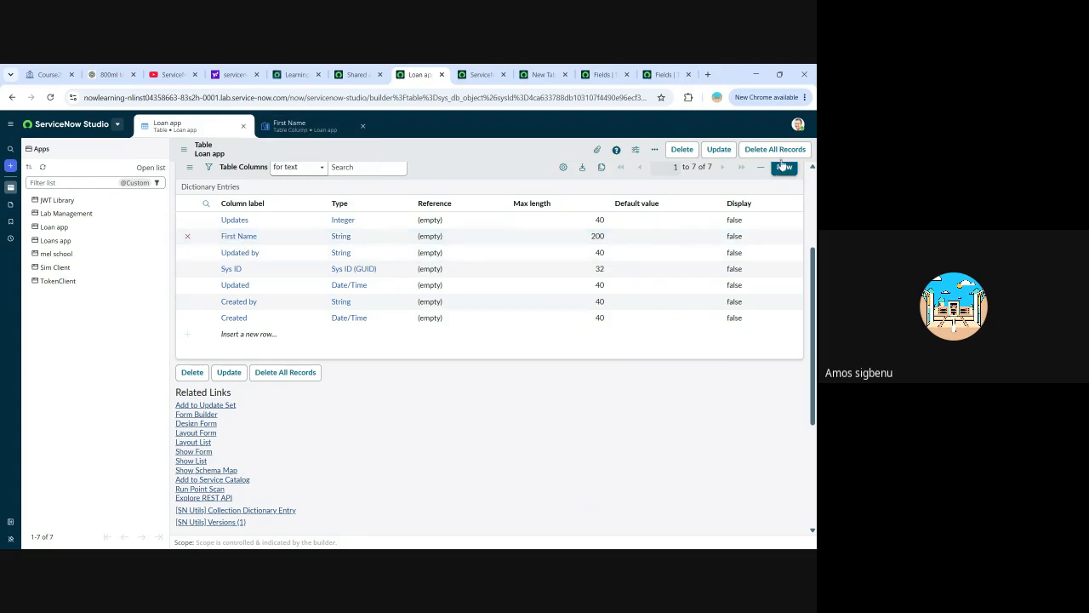
Insert a new row in the Table Columns list with the column label "Last Name".
click(247, 334)
double_click(220, 337)
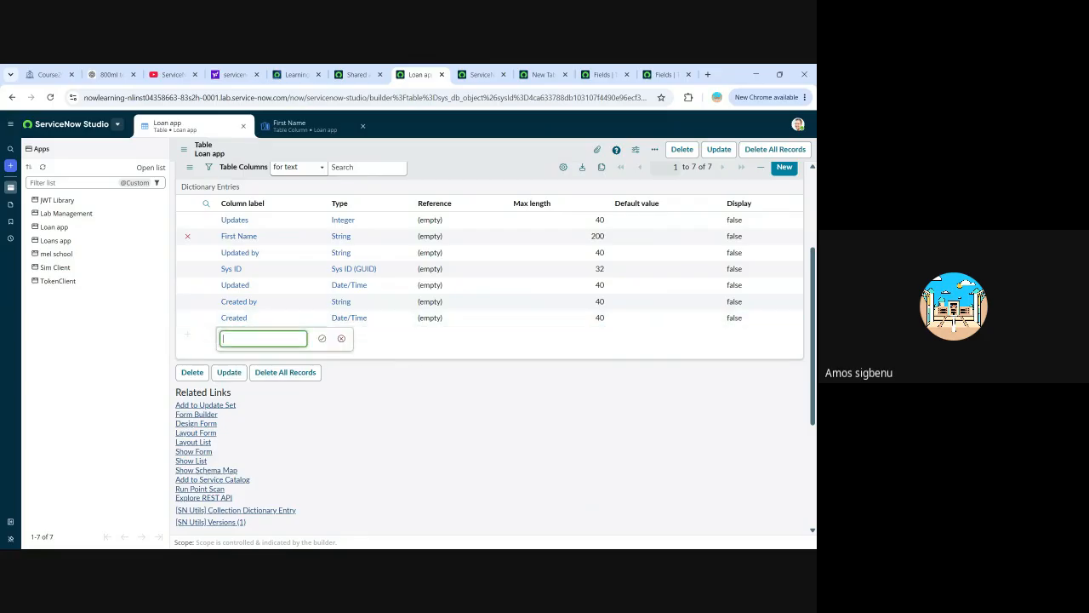
text(La)
text(ts)
key(BackSpace)
text(st)
text( Nmae)
key(BackSpace)
key(BackSpace)
key(BackSpace)
text(ame)
click(322, 338)
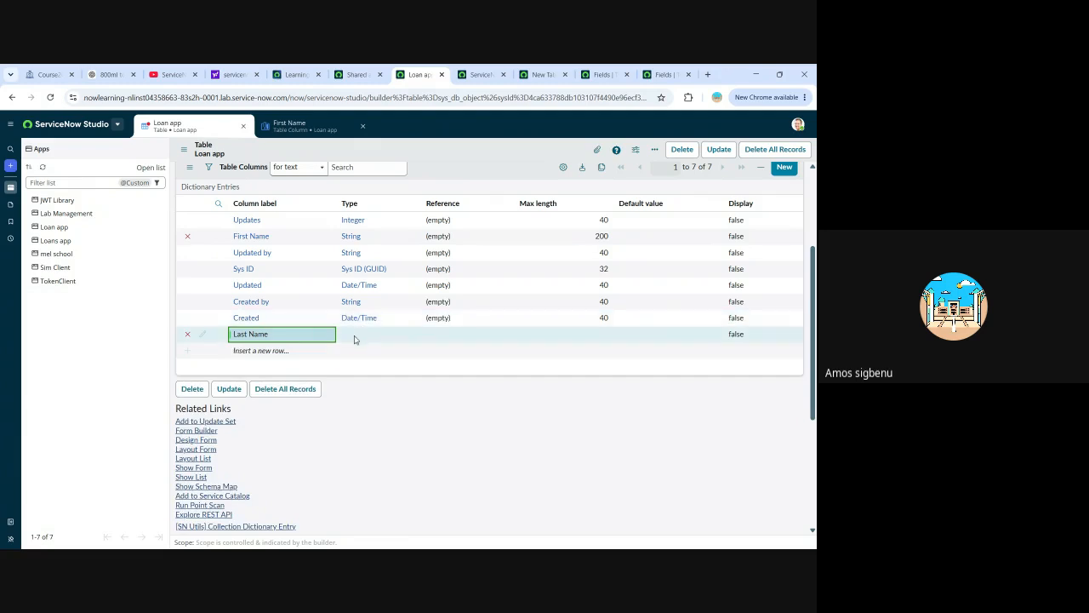
Set the type of the Last Name column row to String.
click(366, 336)
double_click(368, 335)
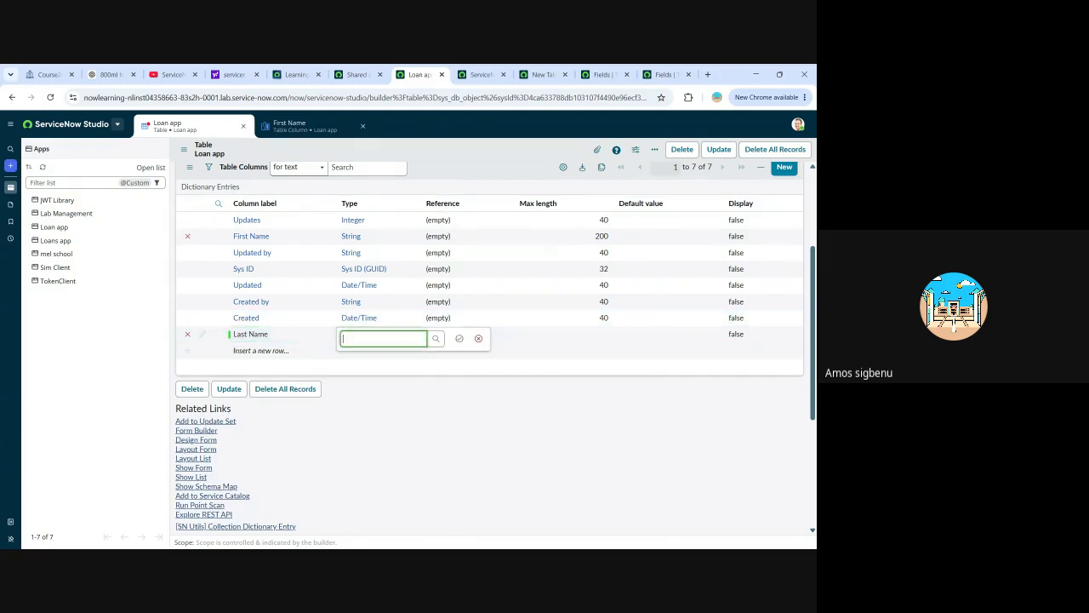
text(string)
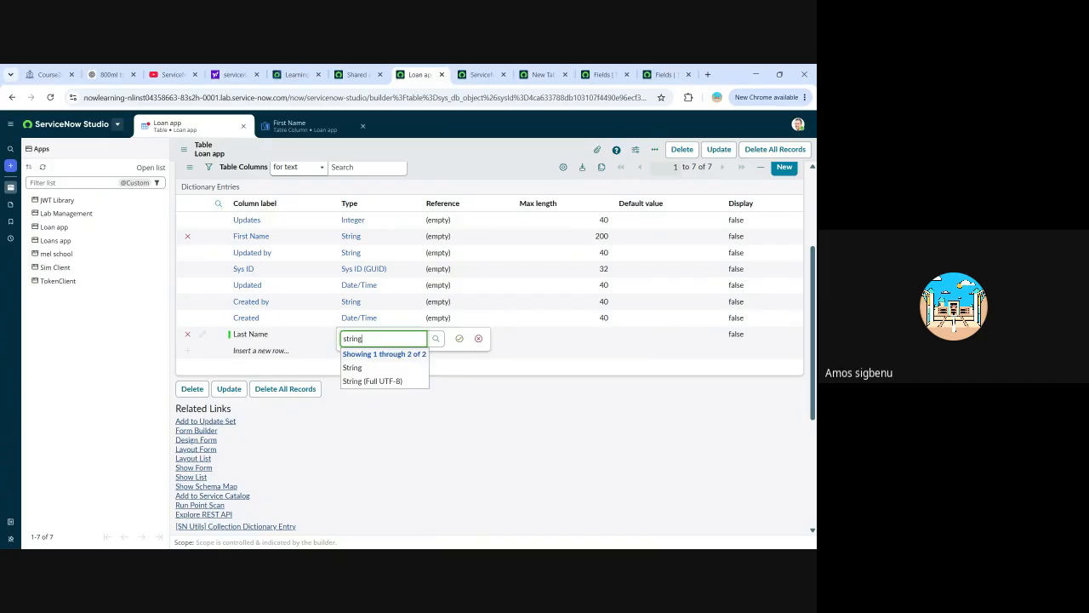
click(352, 368)
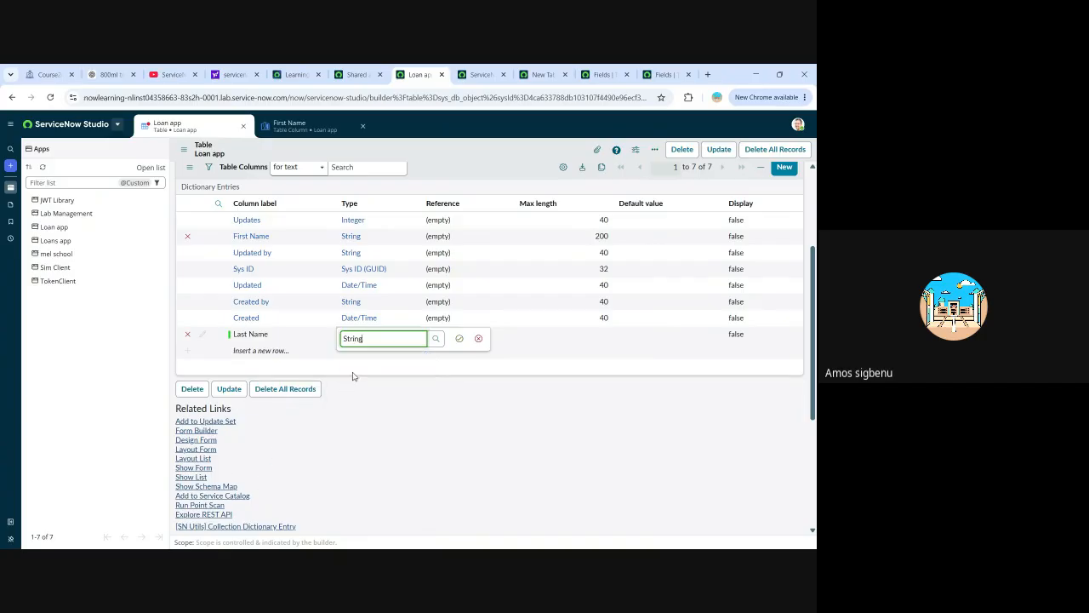
click(460, 339)
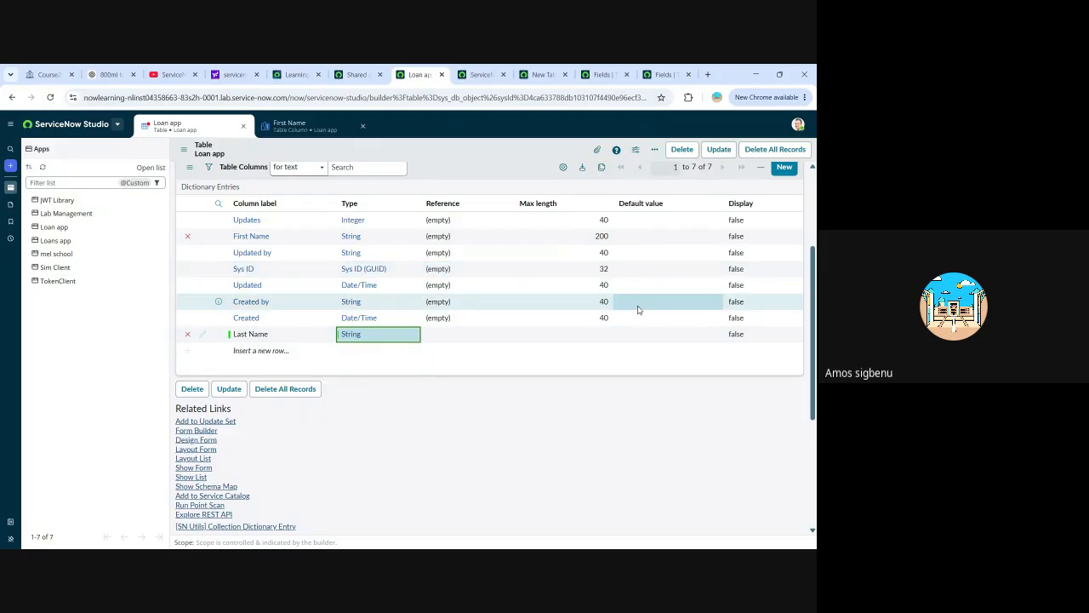
Set the max length of the new Last Name column row to 200.
click(601, 335)
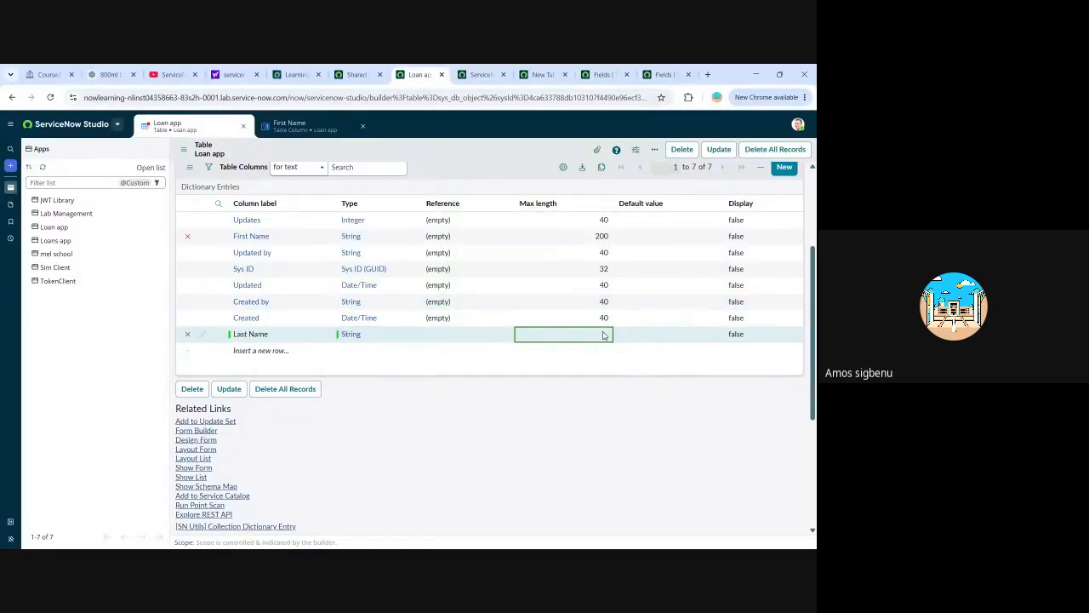
click(606, 335)
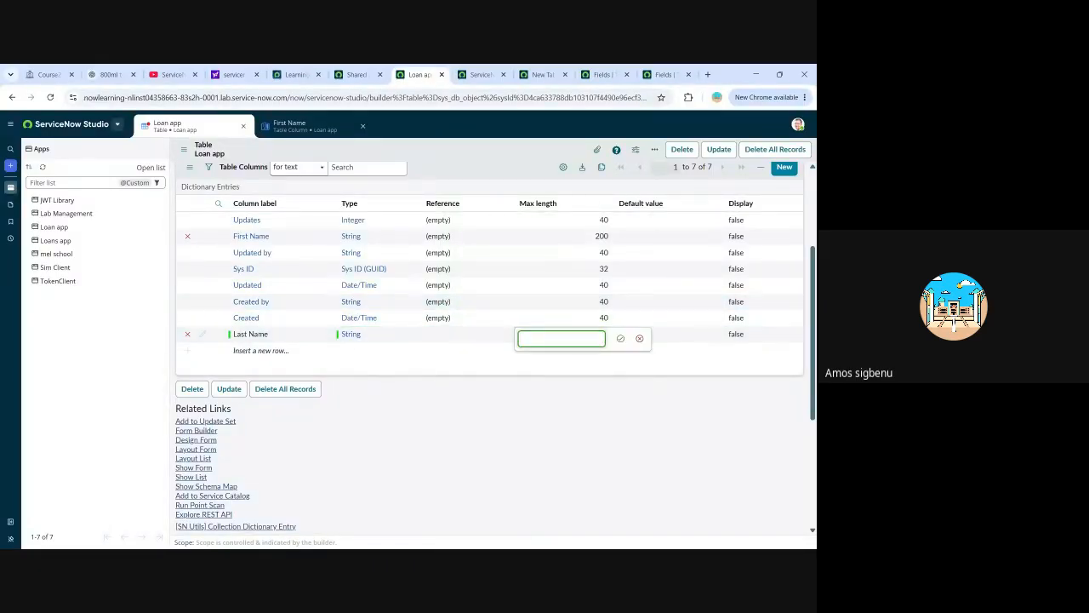
text(200)
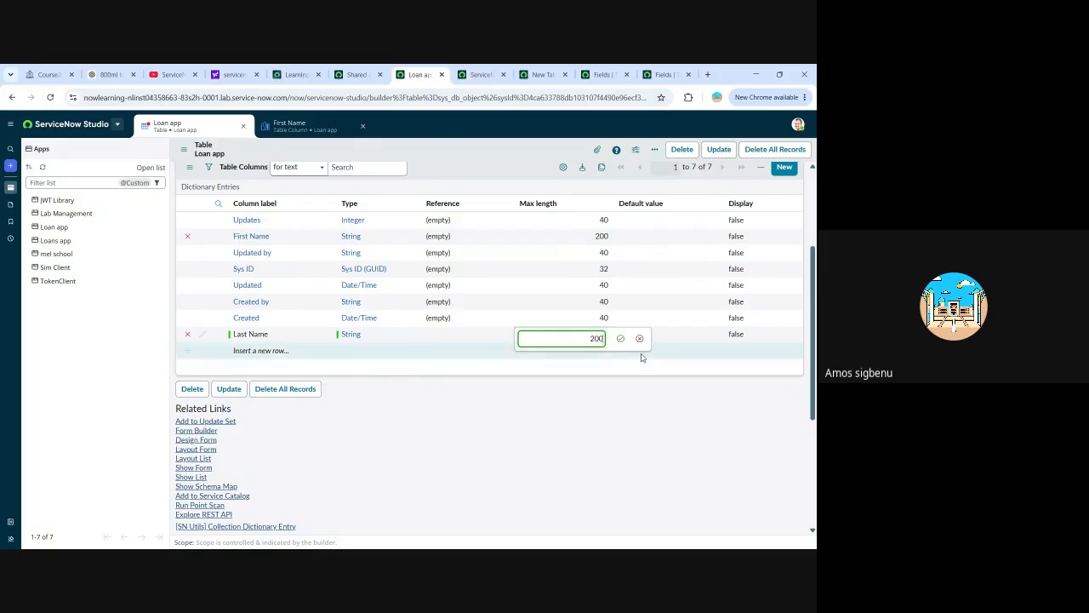
click(620, 338)
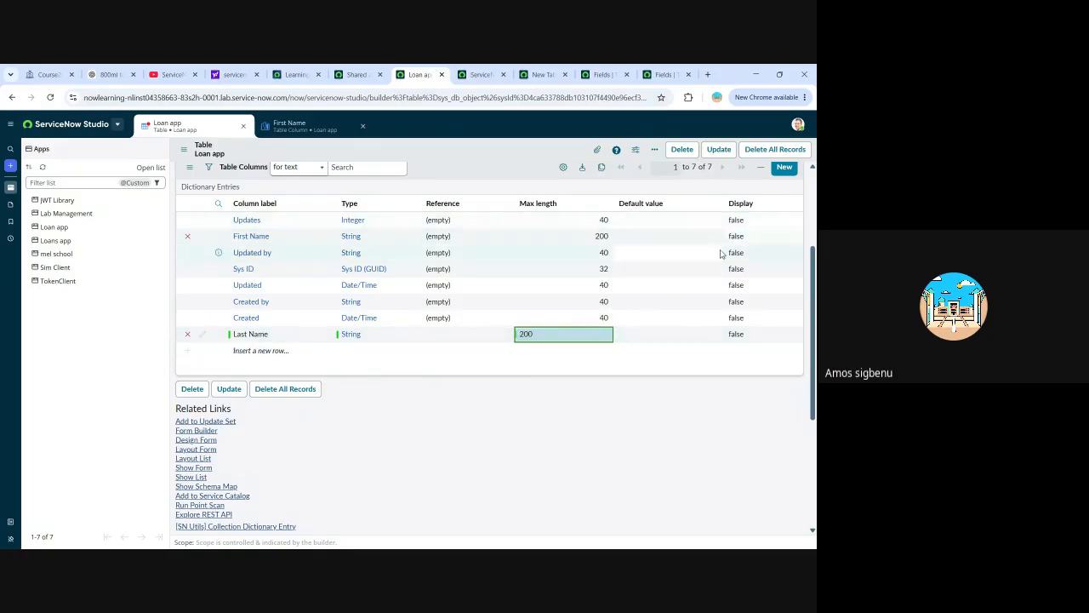
scroll(255, 366, down, 1)
scroll(321, 375, up, 4)
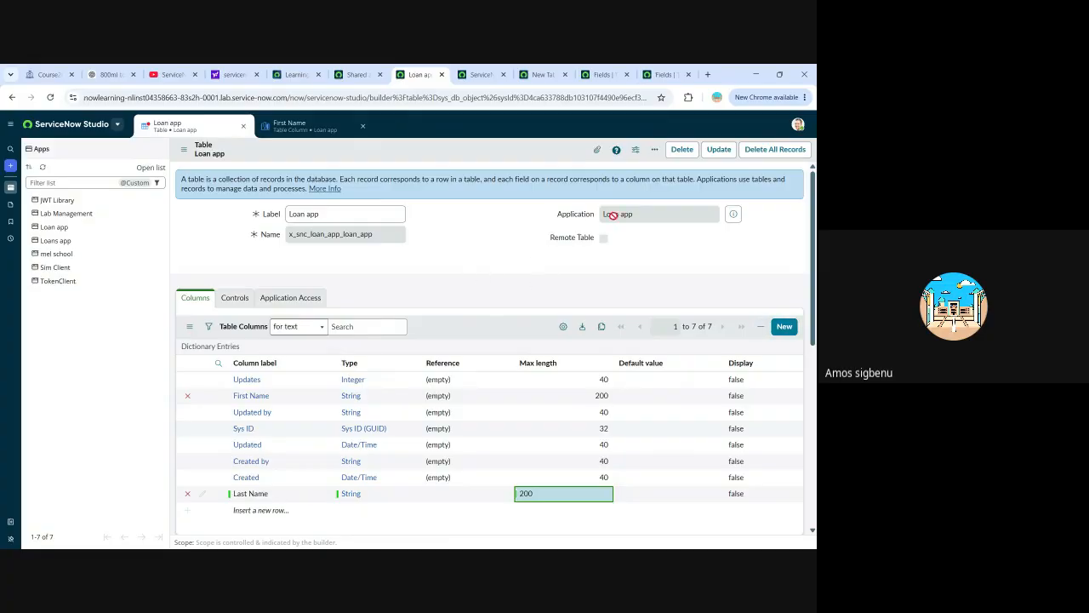
click(722, 153)
Examine the Loan app table's related links and its Controls settings, including auto-numbering, access controls and the user role.
scroll(341, 255, down, 2)
scroll(332, 292, down, 3)
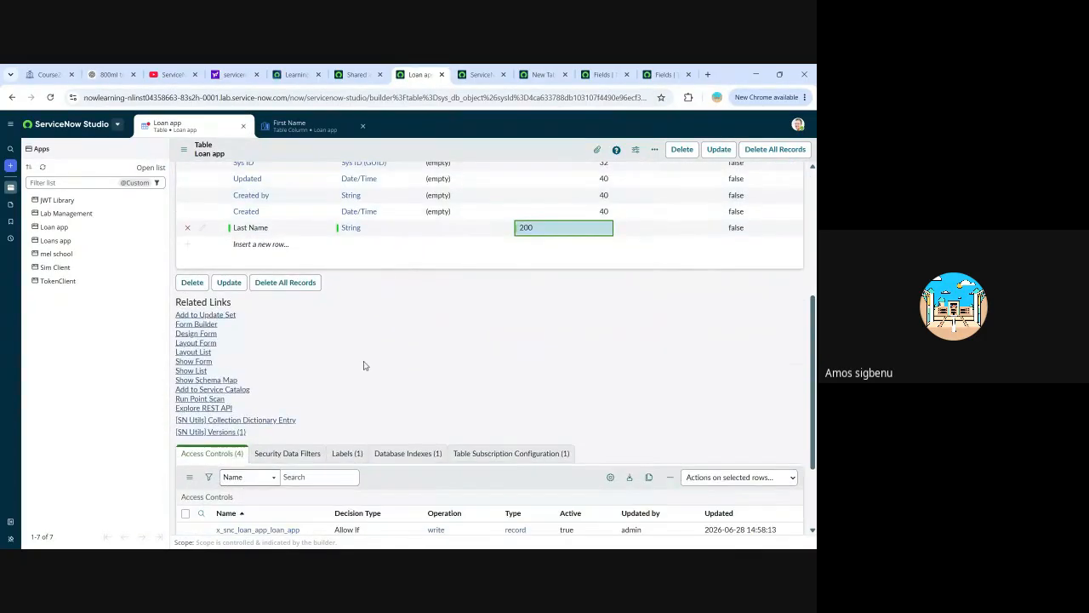
scroll(364, 364, up, 10)
click(236, 299)
scroll(264, 311, down, 2)
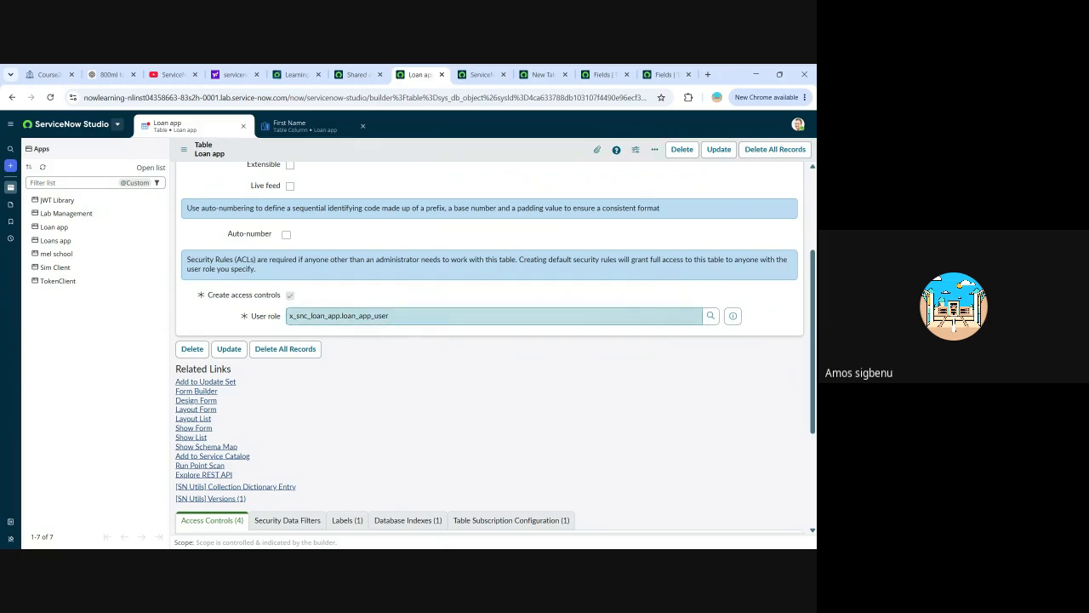
scroll(405, 345, up, 3)
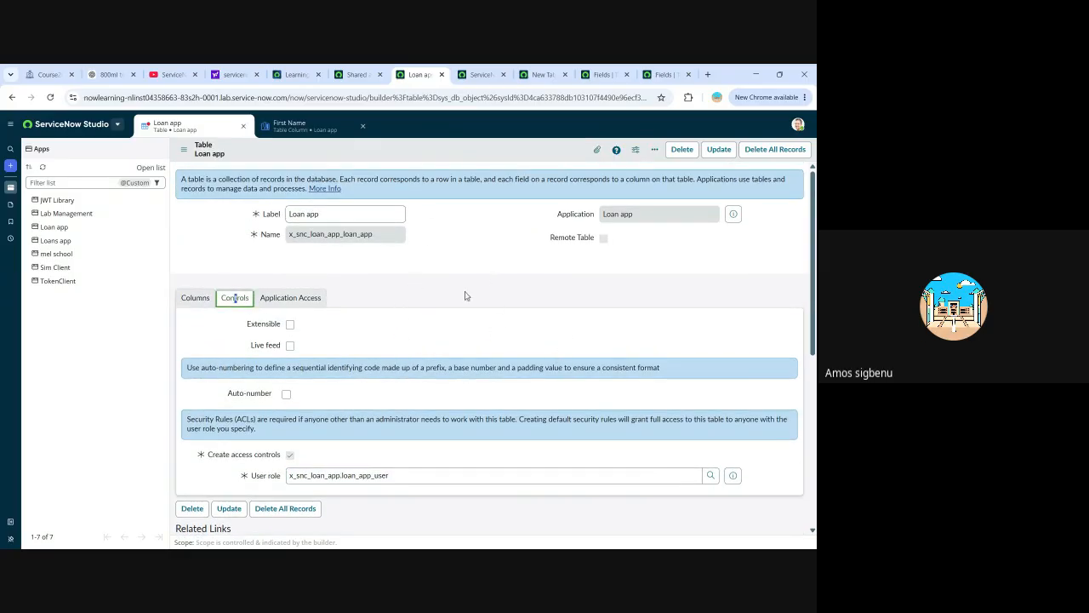
scroll(401, 298, down, 3)
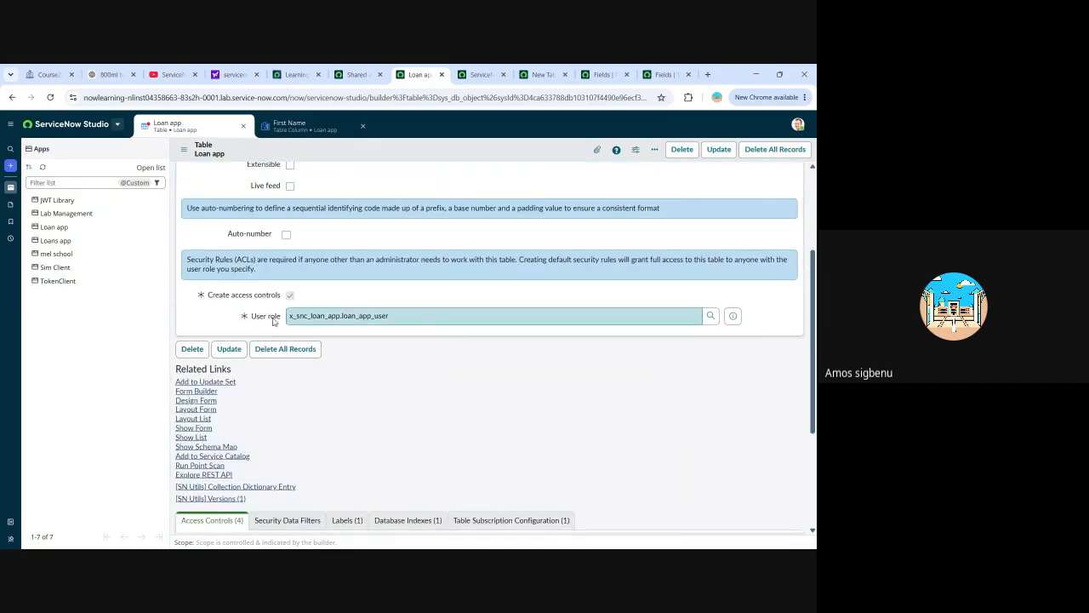
scroll(416, 264, up, 1)
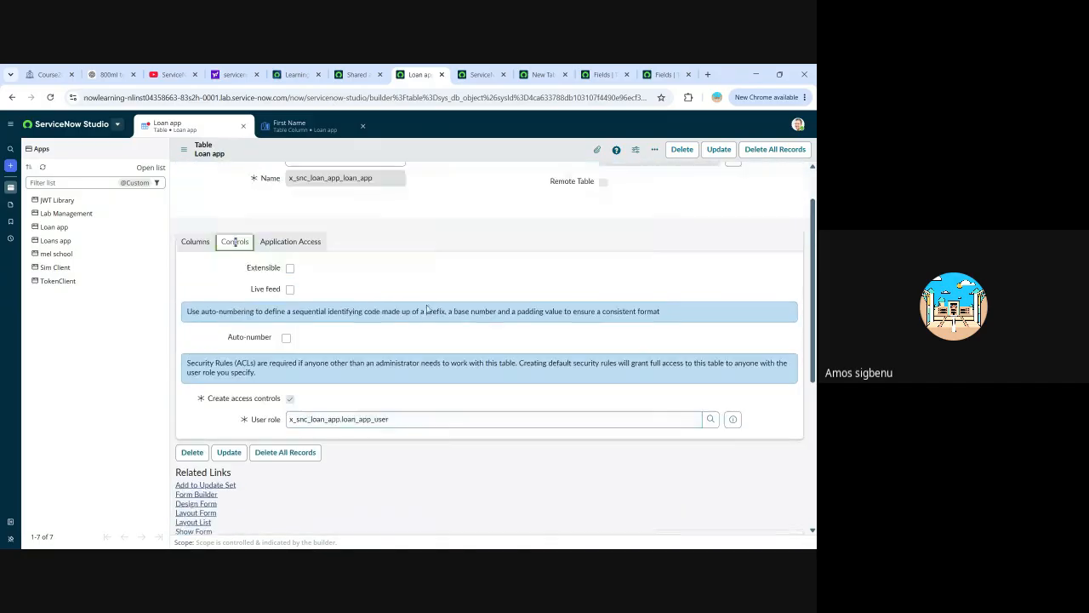
scroll(353, 358, down, 1)
scroll(356, 358, up, 1)
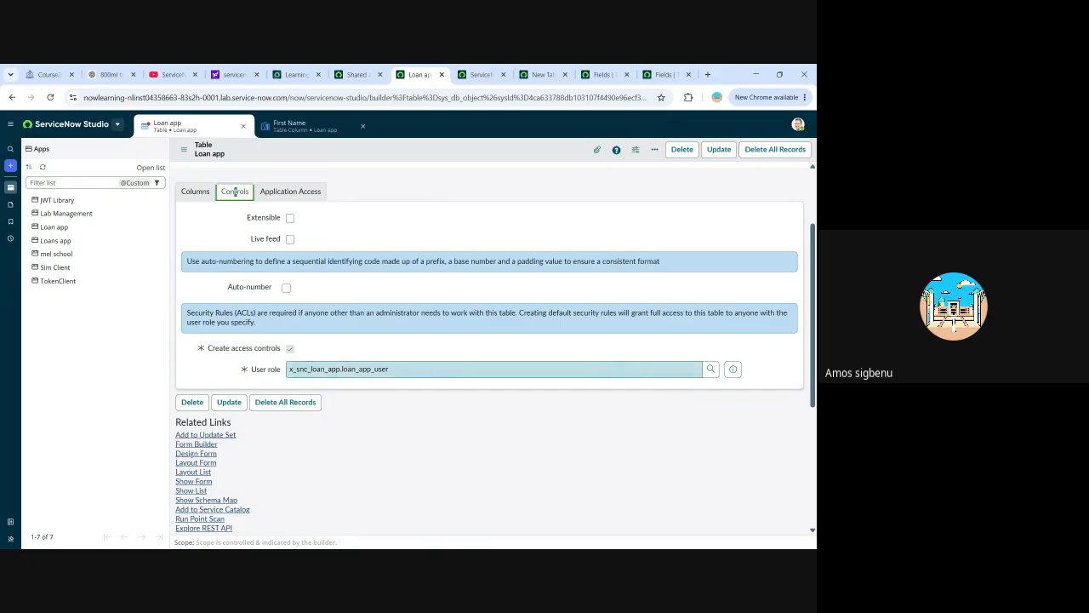
scroll(361, 385, up, 1)
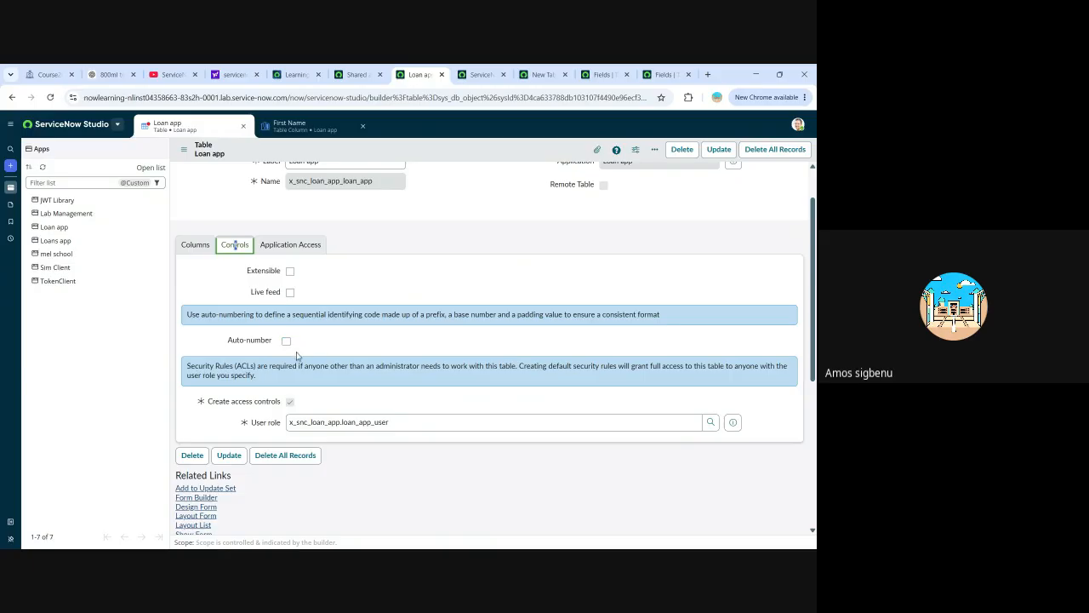
scroll(317, 351, up, 2)
Enable Can create, Can update and Can delete in the Loan app table's Application Access settings.
click(288, 298)
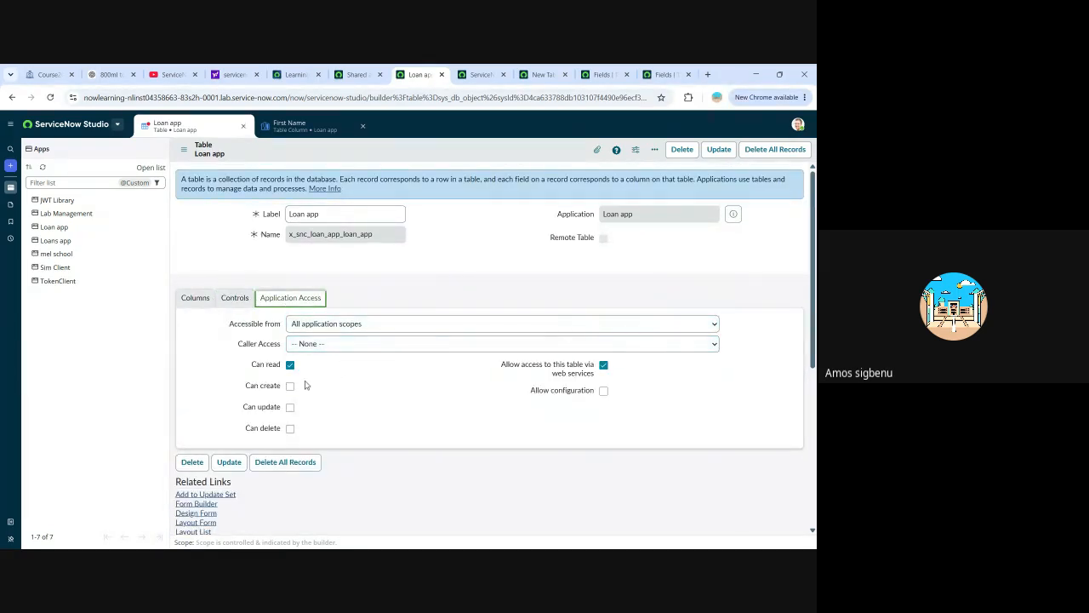
click(715, 326)
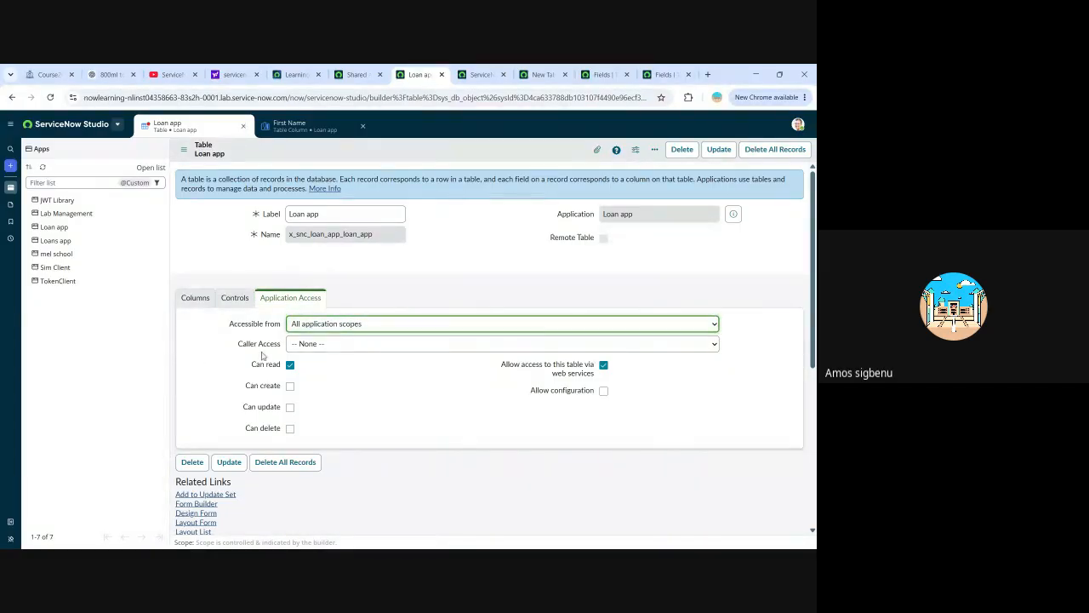
click(443, 344)
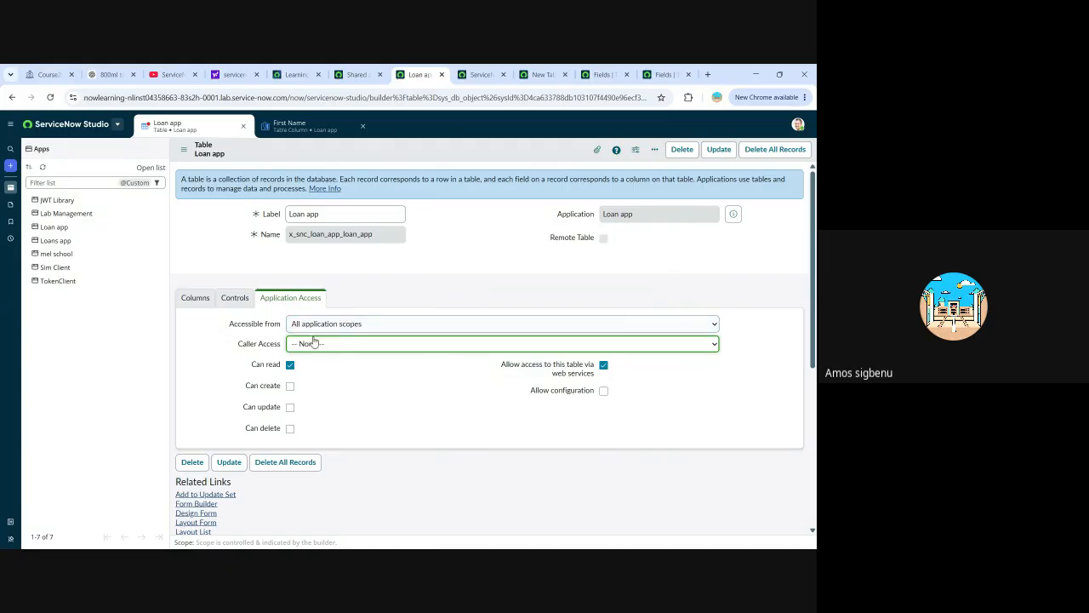
scroll(377, 378, down, 2)
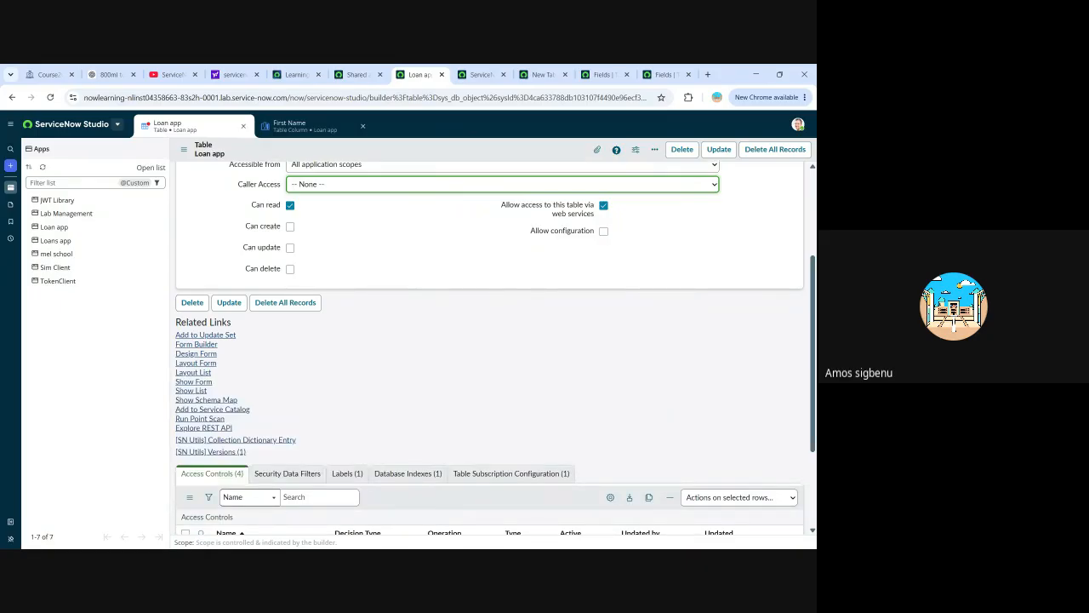
scroll(382, 367, down, 2)
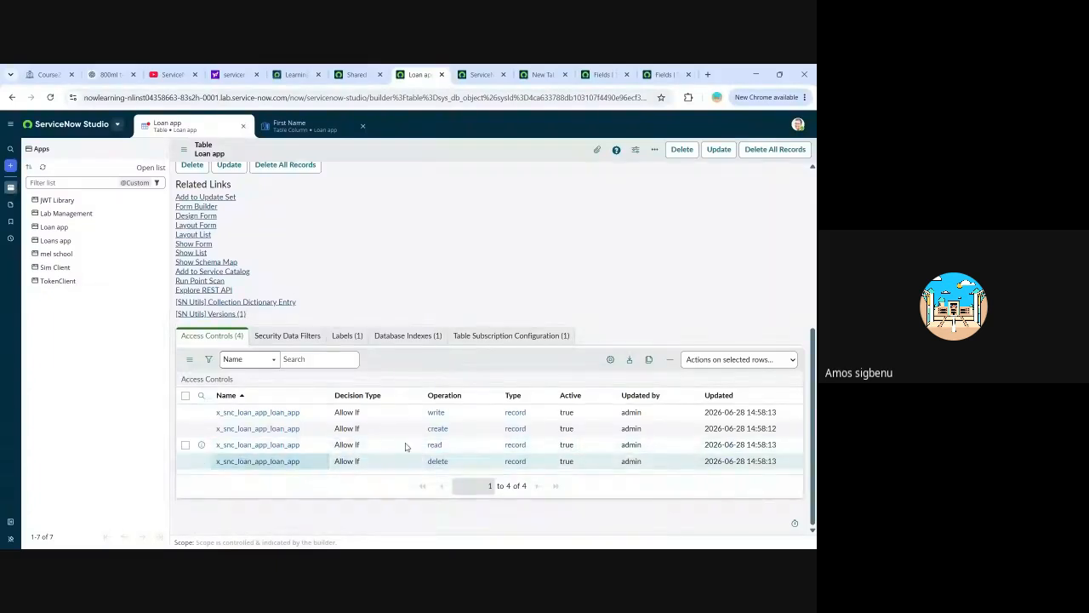
scroll(366, 443, up, 4)
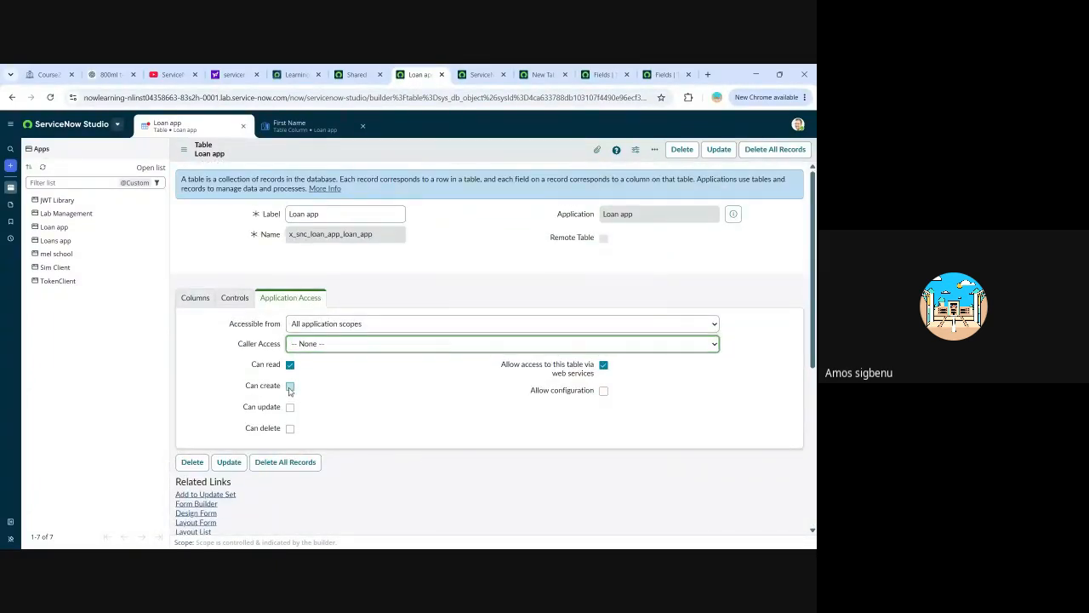
click(289, 386)
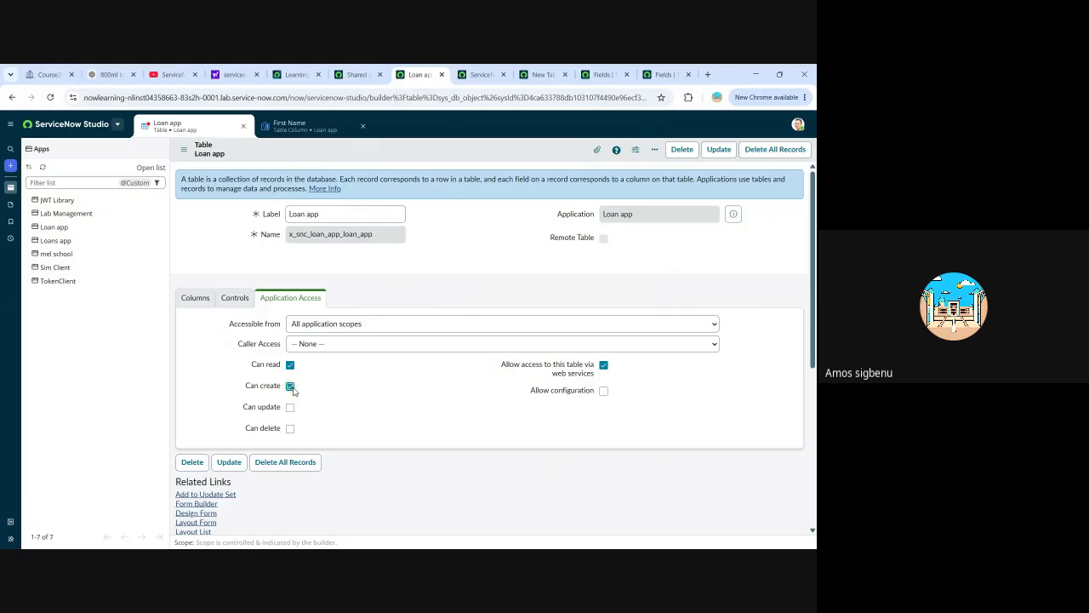
click(290, 407)
click(290, 428)
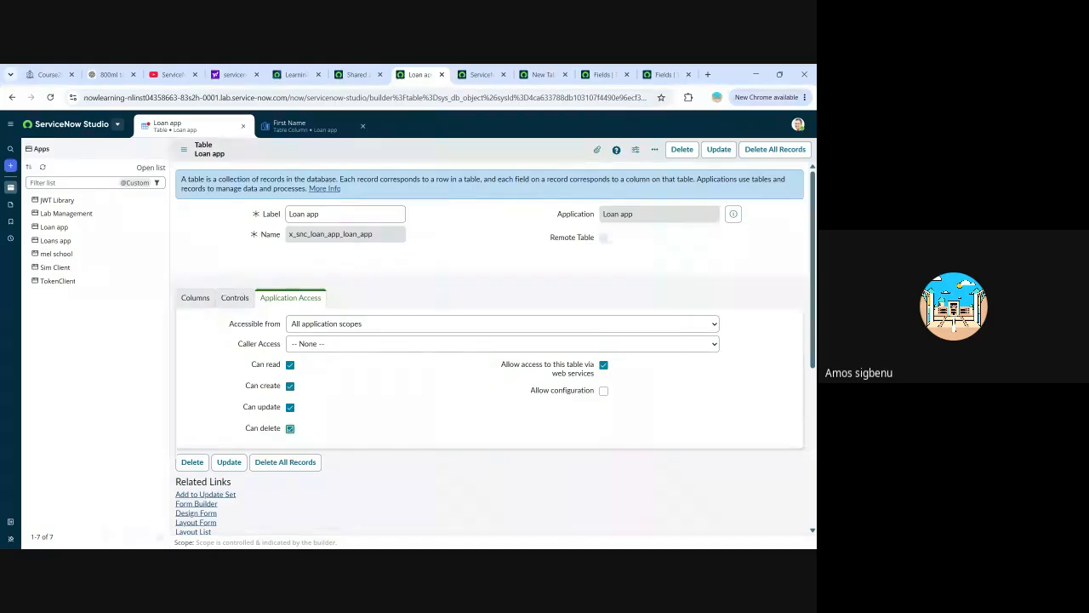
Compare the application access options with the table's write, create, read and delete access controls, and save the Loan app table record.
scroll(406, 425, down, 4)
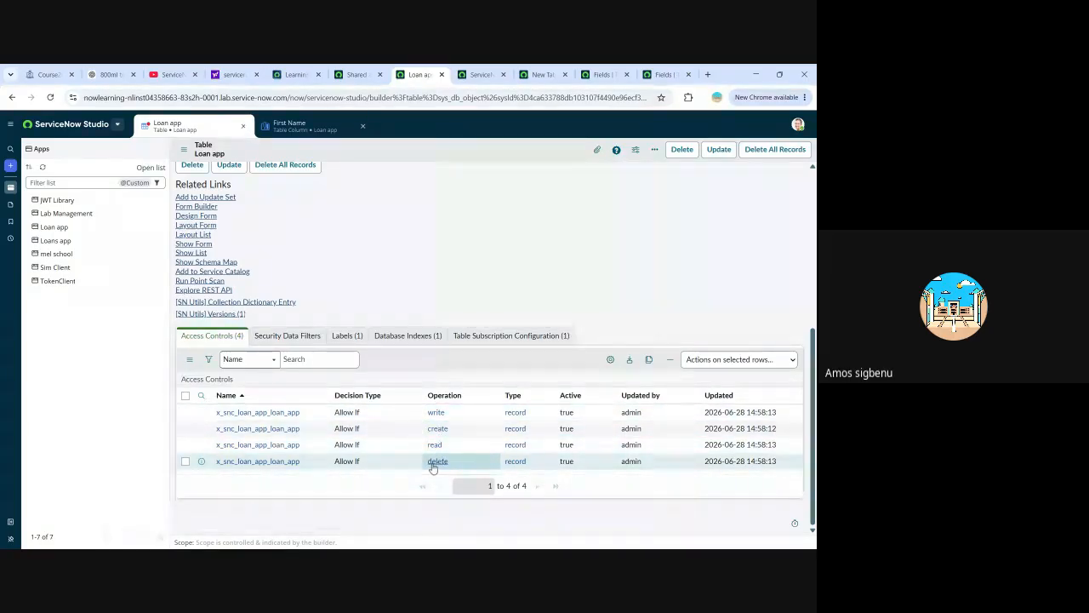
scroll(440, 433, up, 2)
scroll(440, 433, up, 2)
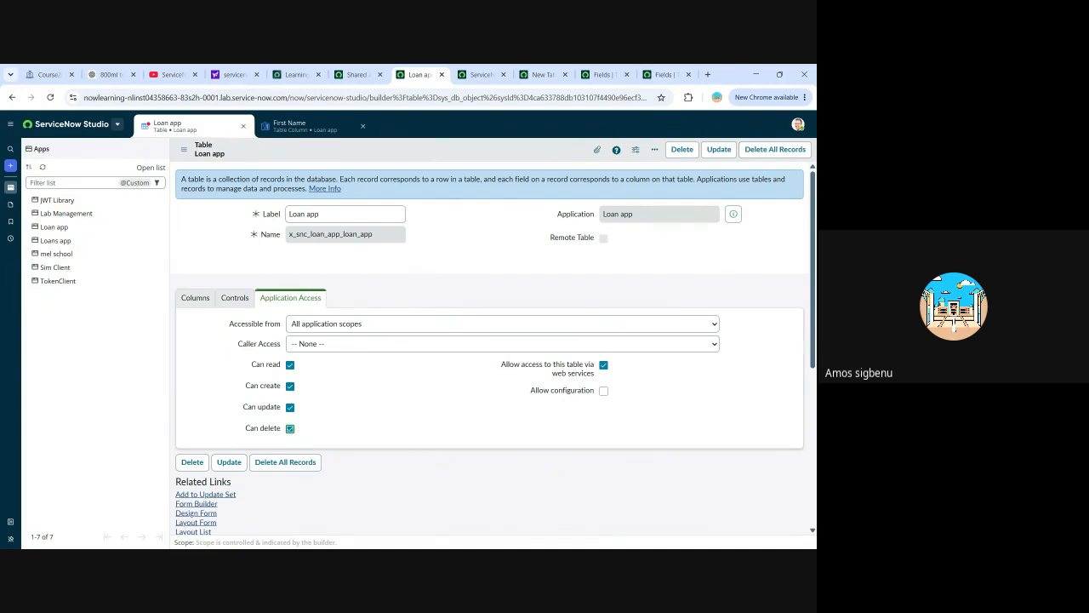
scroll(378, 402, down, 4)
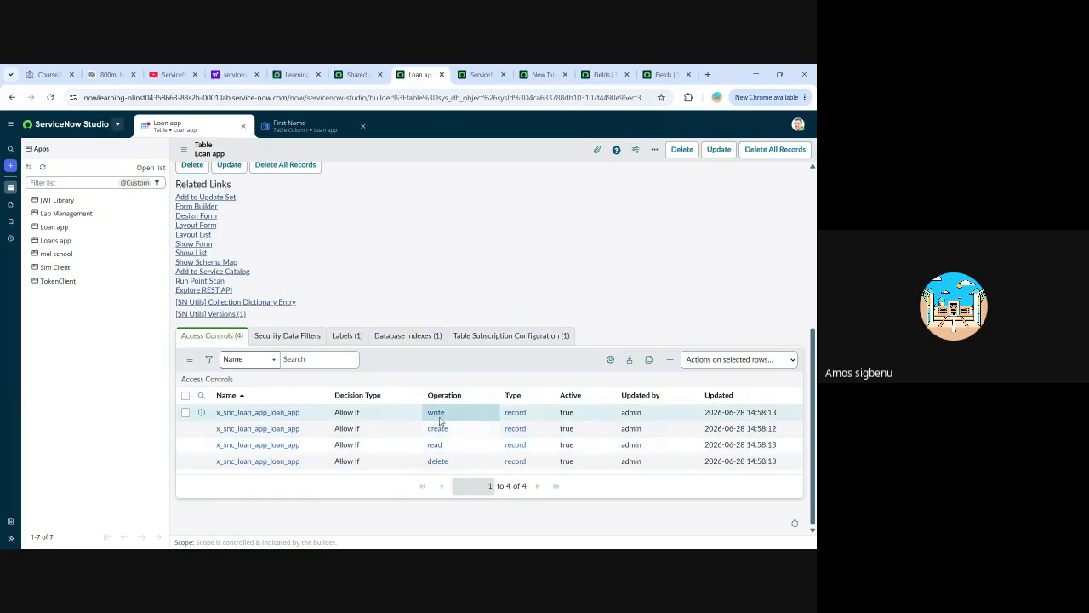
scroll(369, 396, up, 4)
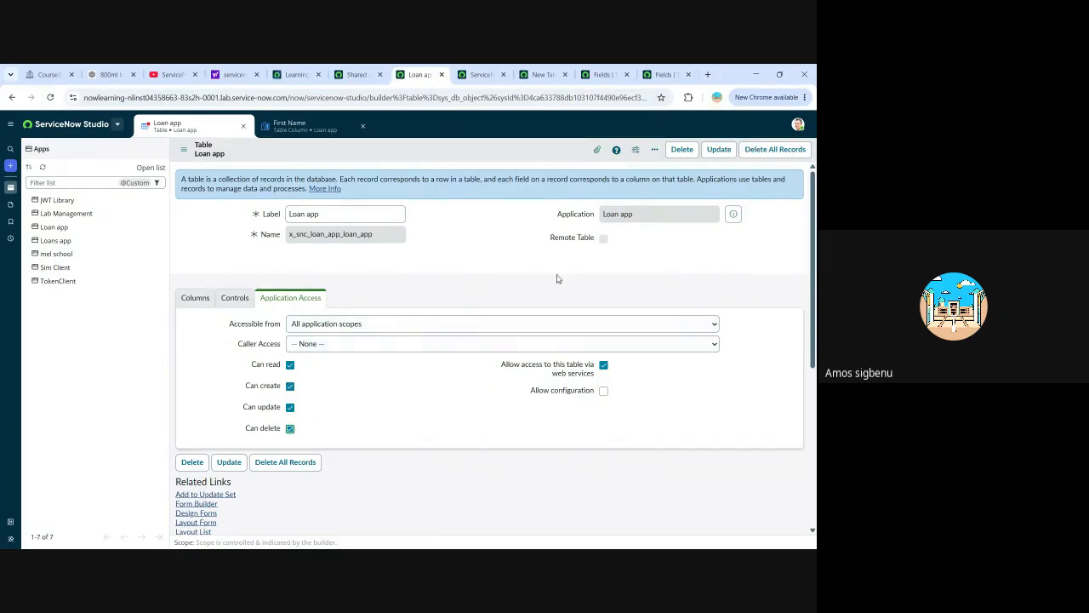
click(723, 152)
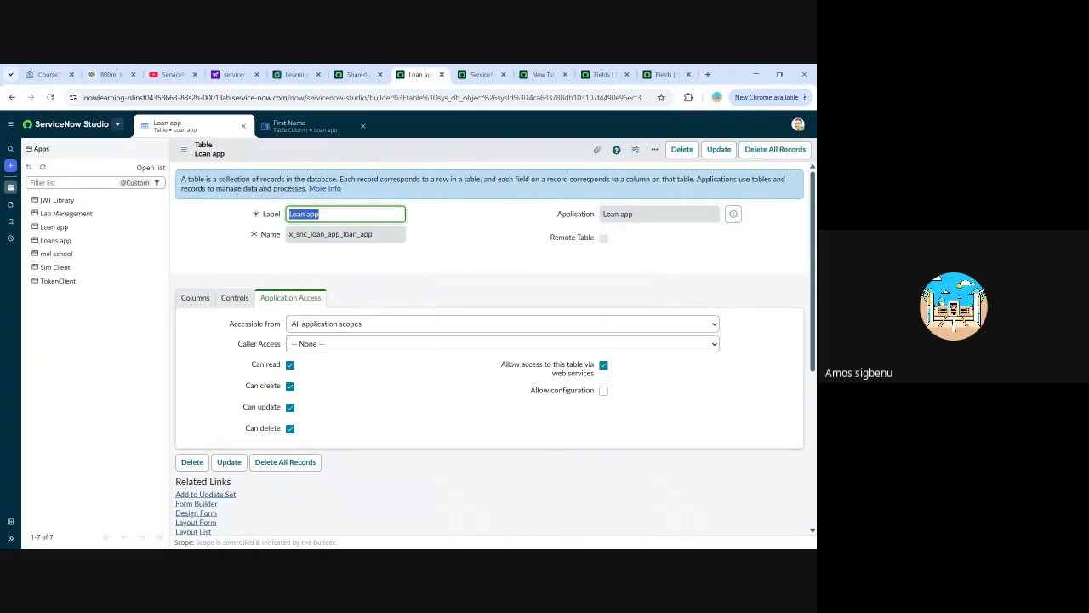
Open the Loan app application's file tree and expand its Table category under Data.
click(11, 188)
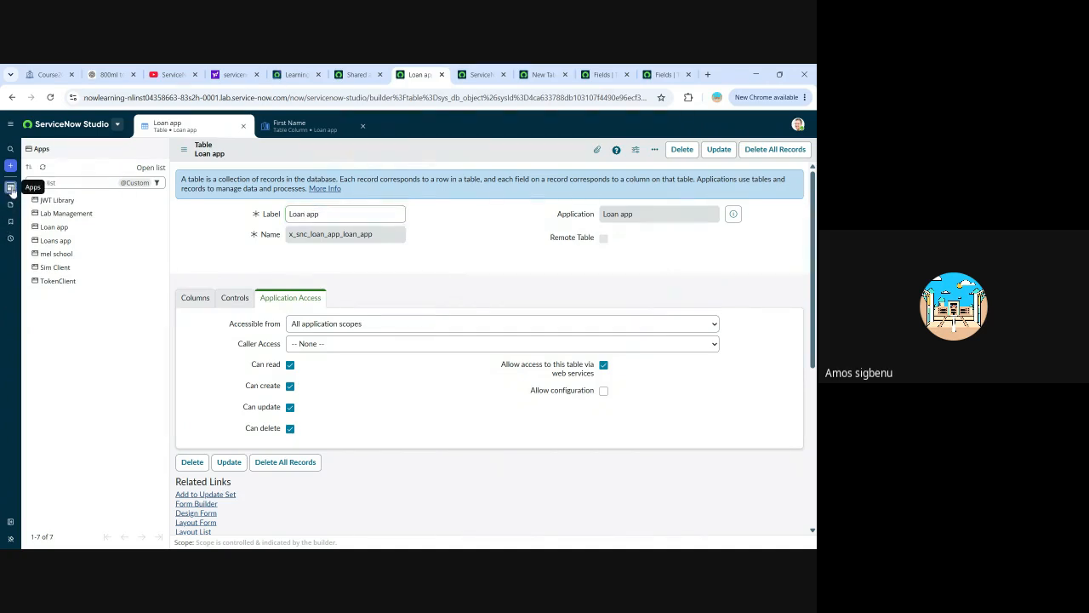
click(46, 230)
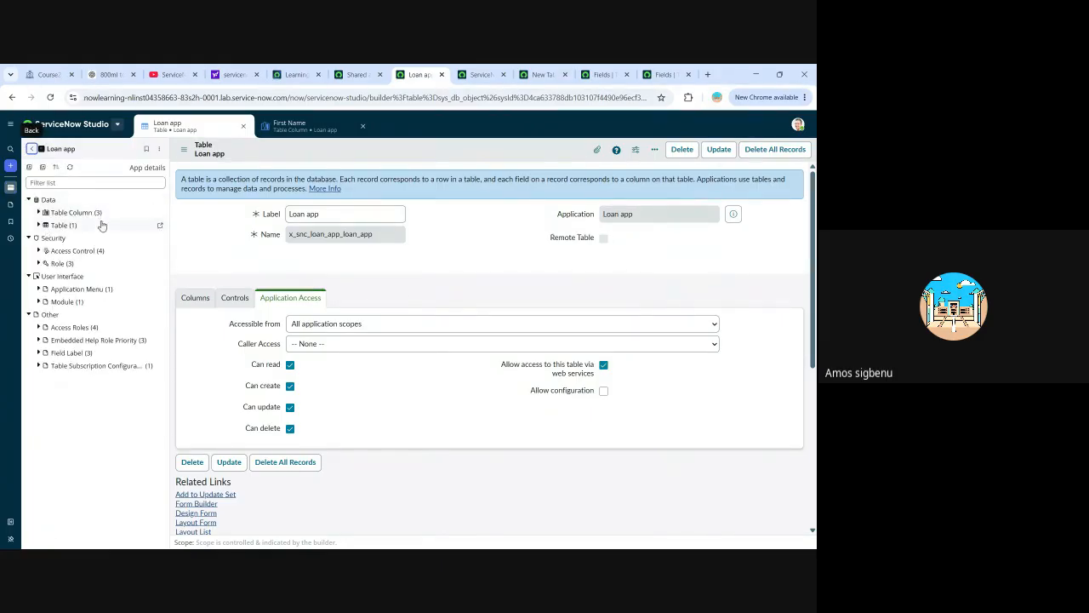
click(37, 202)
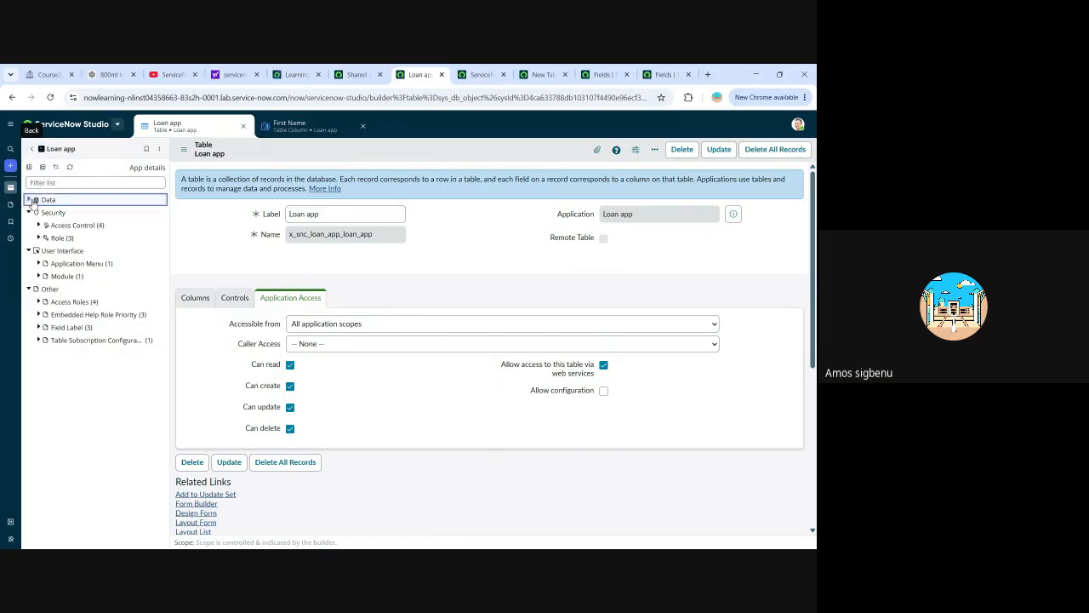
click(36, 202)
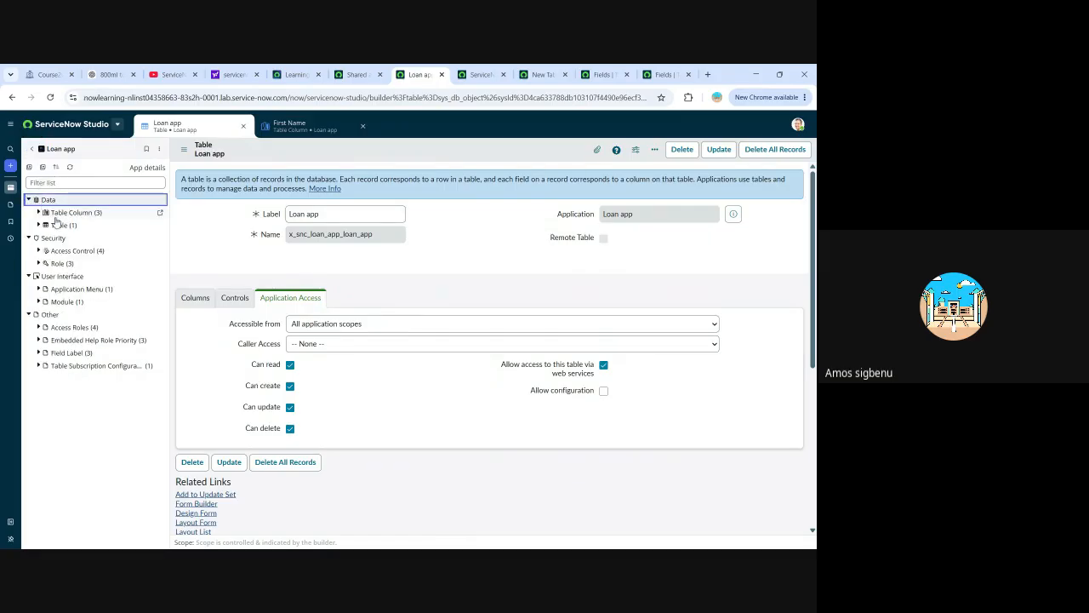
click(39, 225)
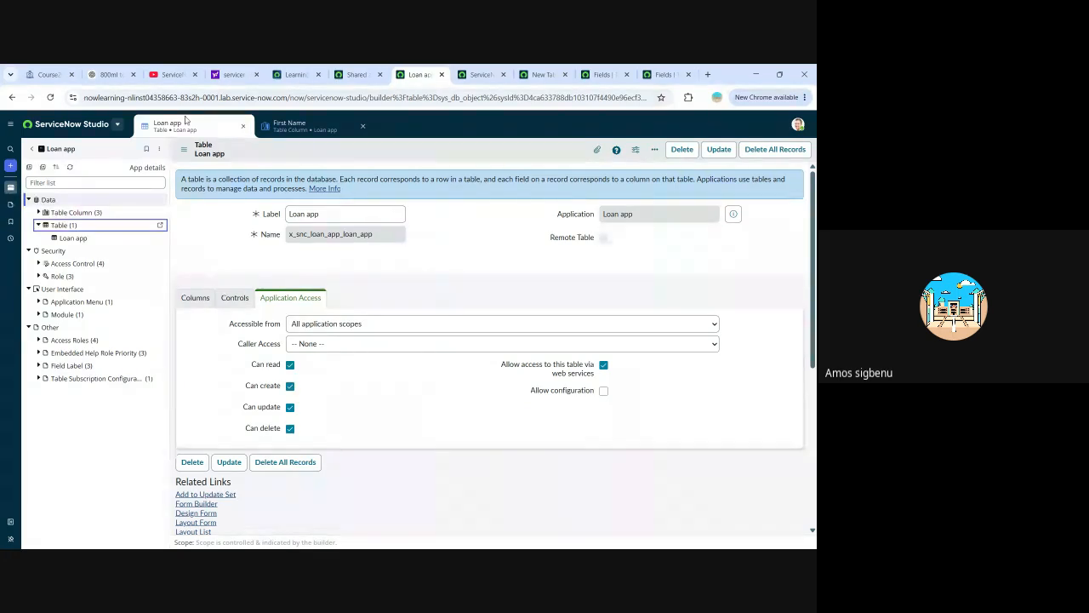
Search the application navigator for "loan", check the Technology Management Services module, and look through the remaining matches.
click(359, 76)
click(114, 126)
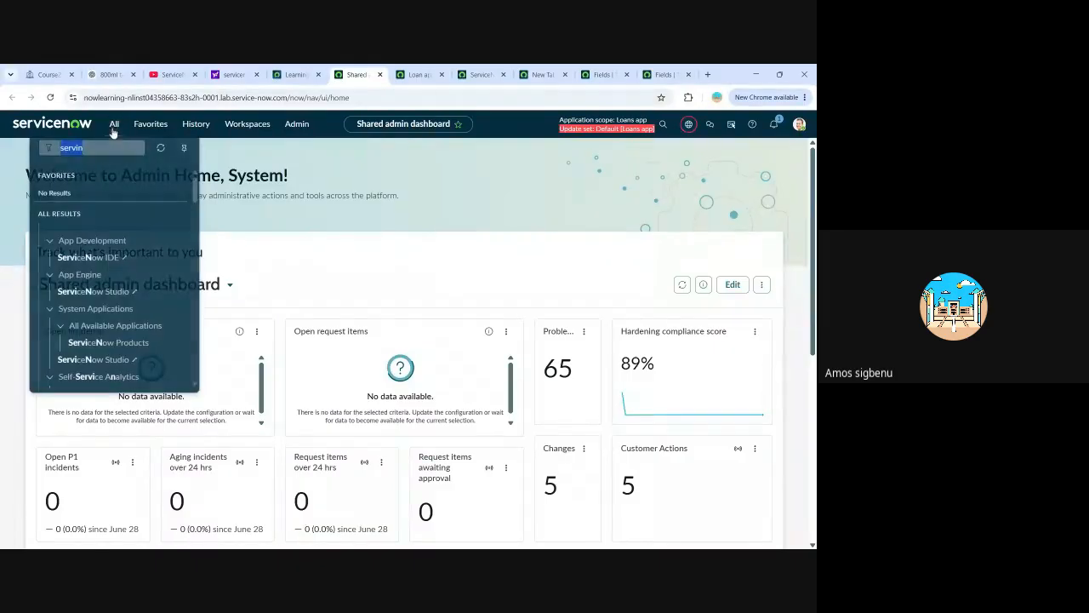
click(133, 153)
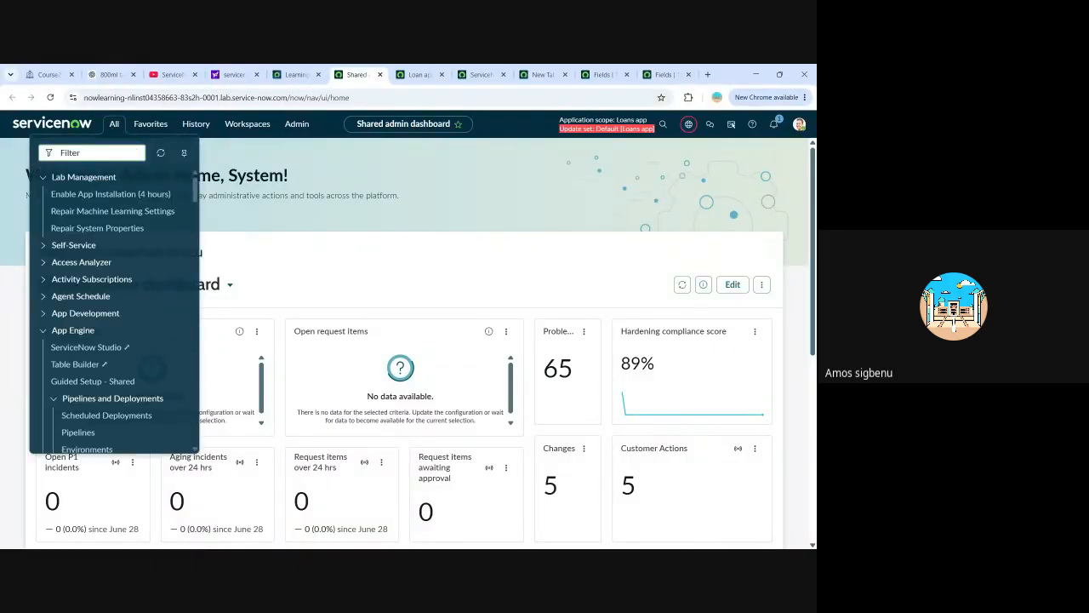
text(loan)
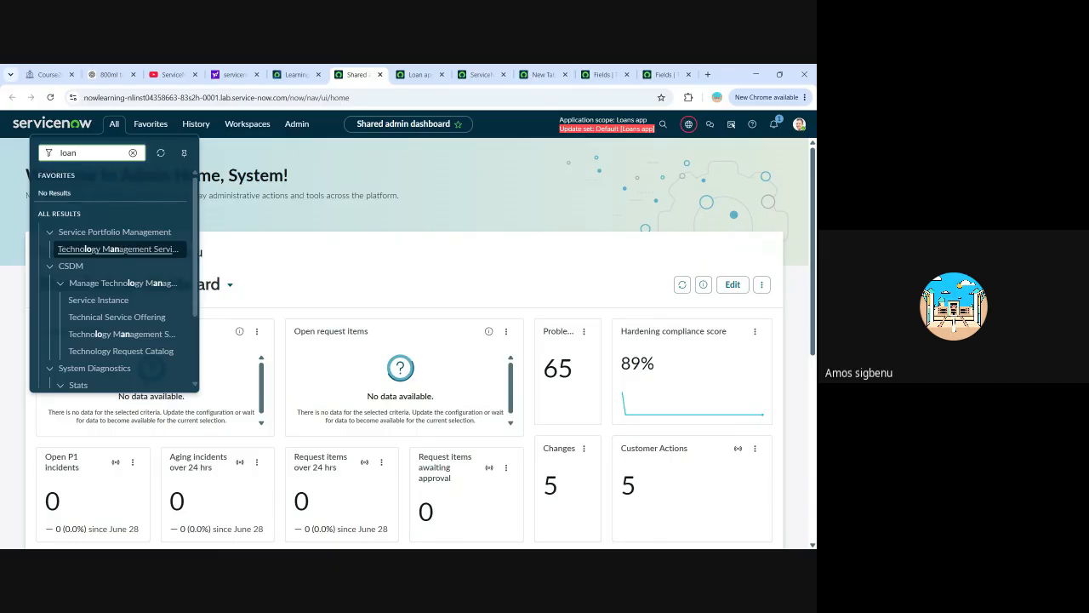
click(118, 249)
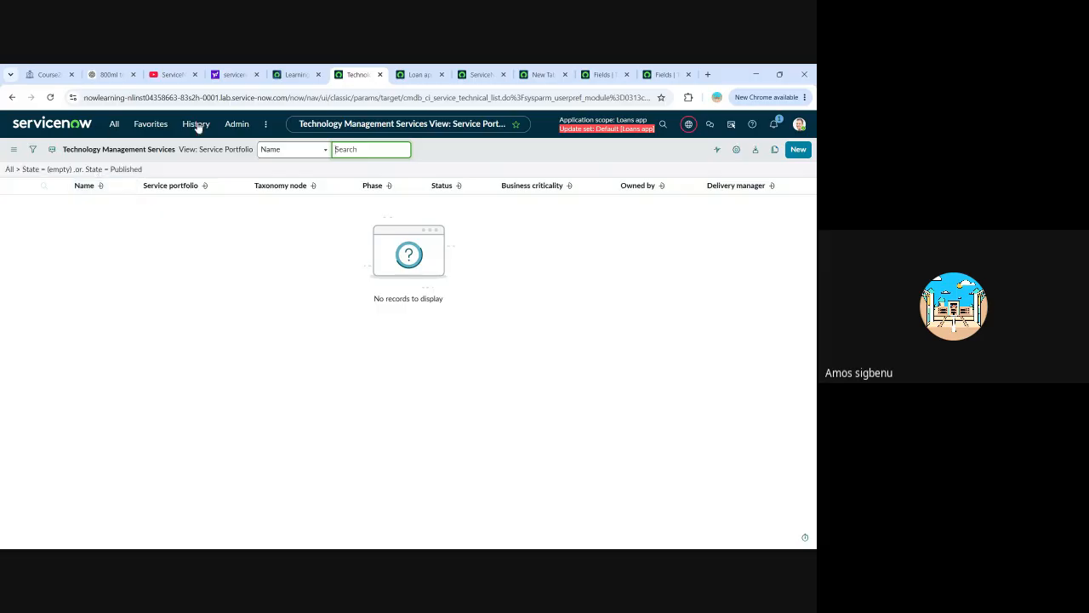
click(114, 125)
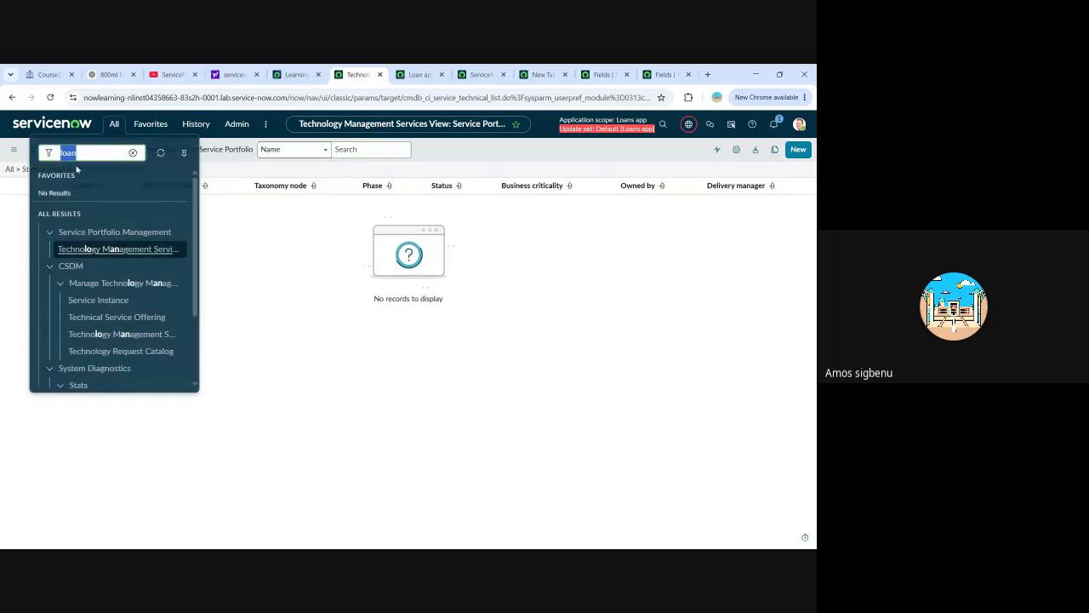
scroll(111, 281, down, 3)
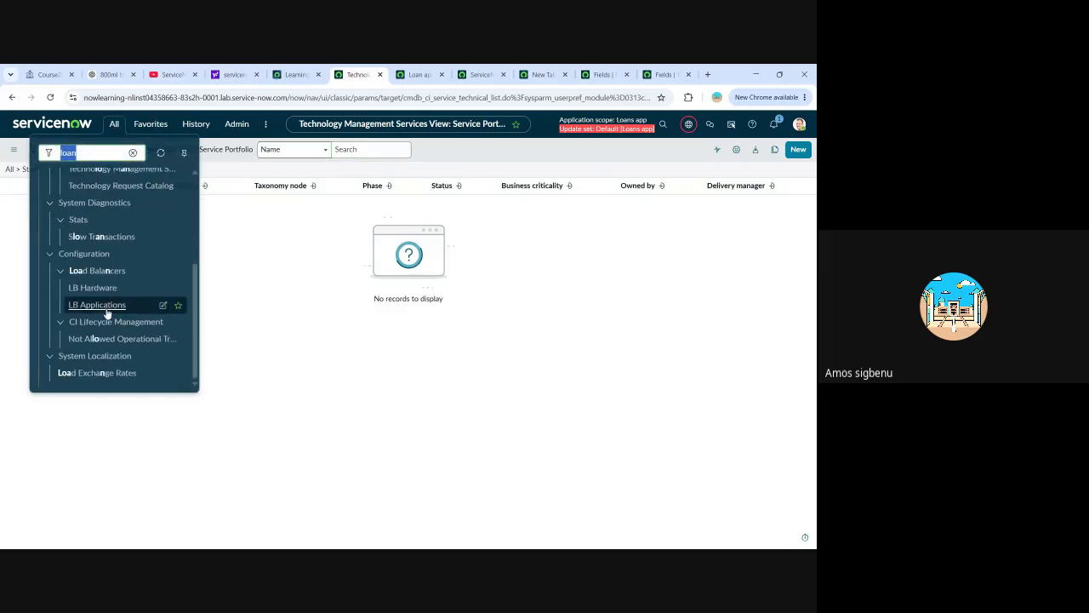
scroll(115, 317, up, 3)
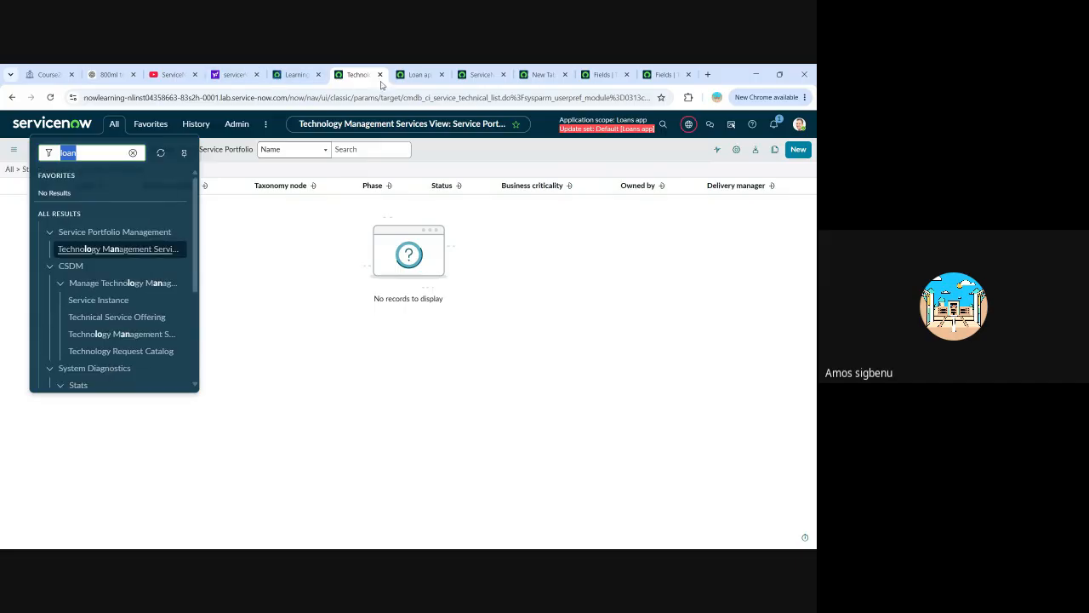
Return to ServiceNow Studio and open the form for creating a new custom application.
click(420, 75)
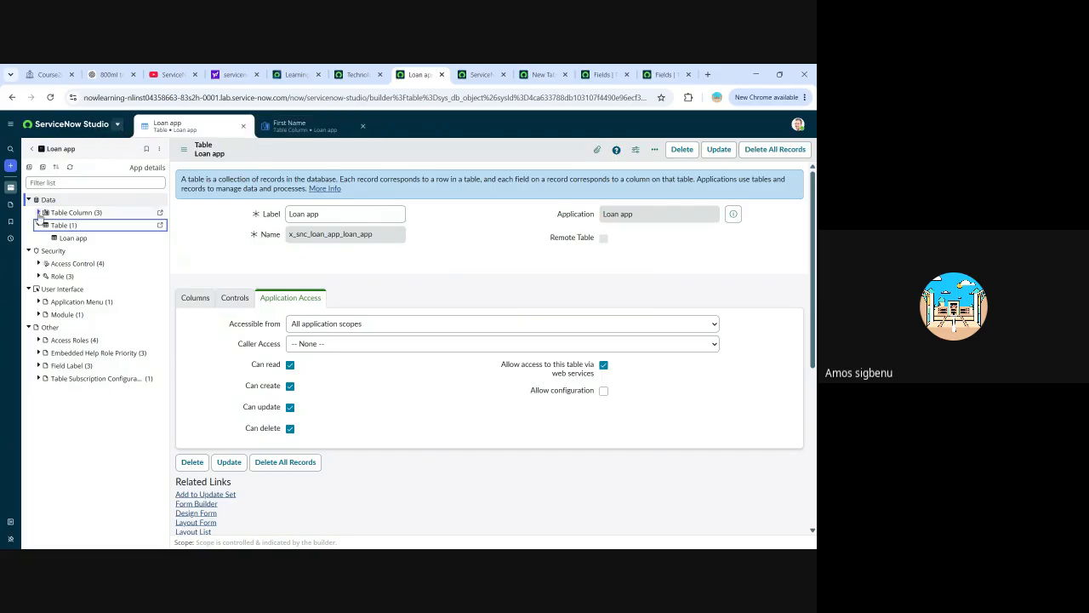
click(10, 165)
click(30, 159)
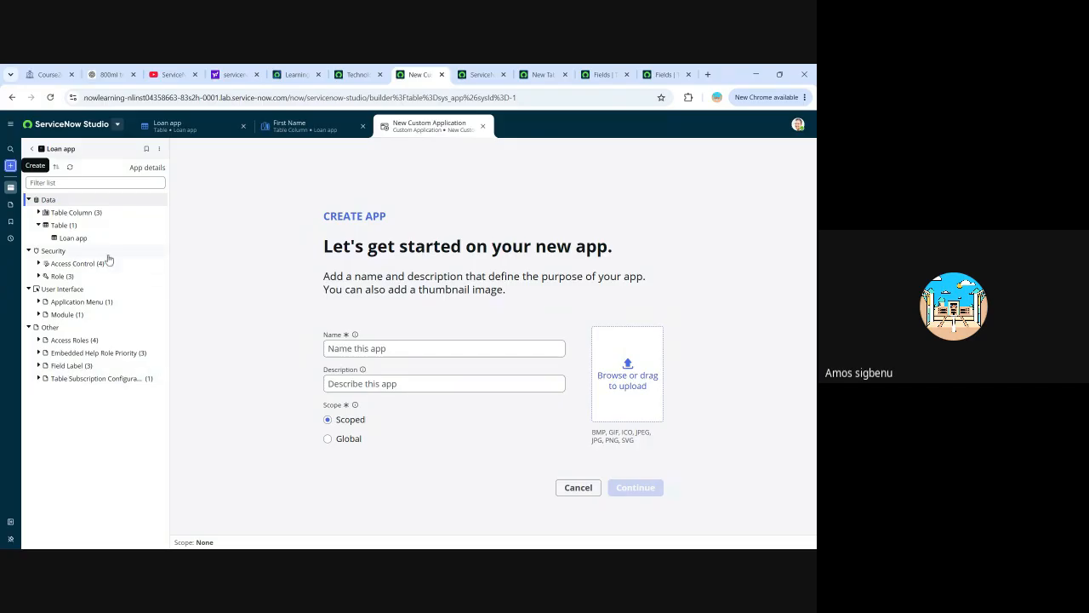
Show the Loan app table's form from its related links and submit a new record with a first name and last name.
click(305, 128)
click(217, 128)
scroll(698, 263, down, 4)
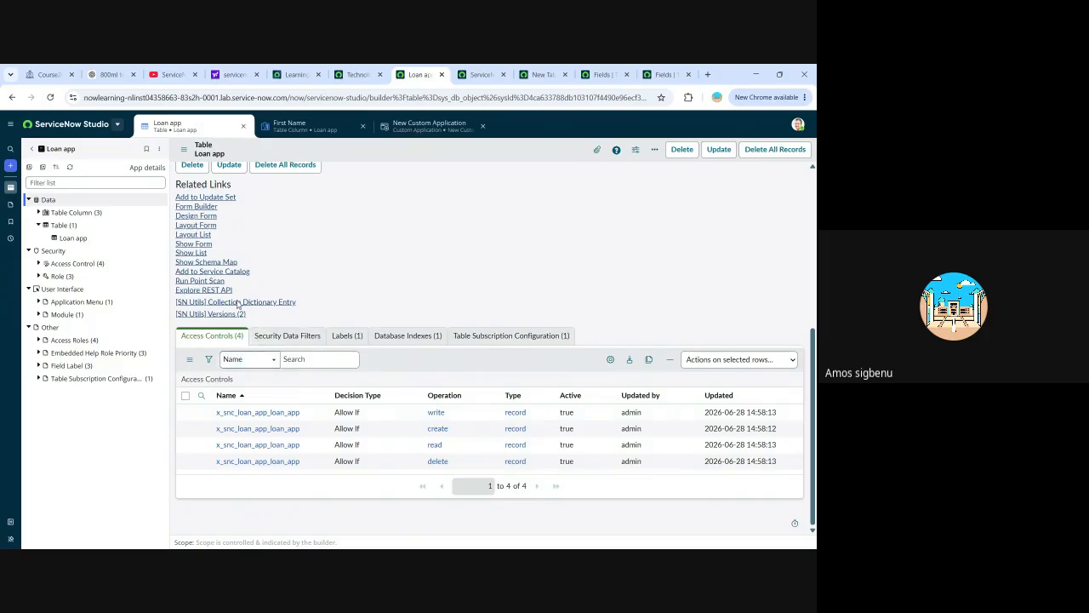
click(195, 244)
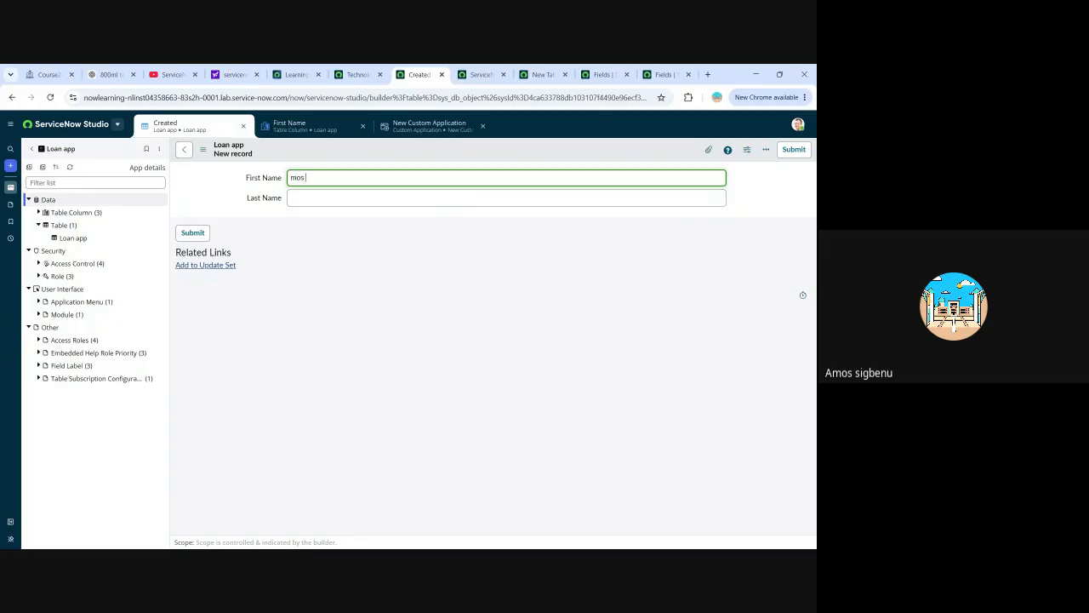
click(289, 202)
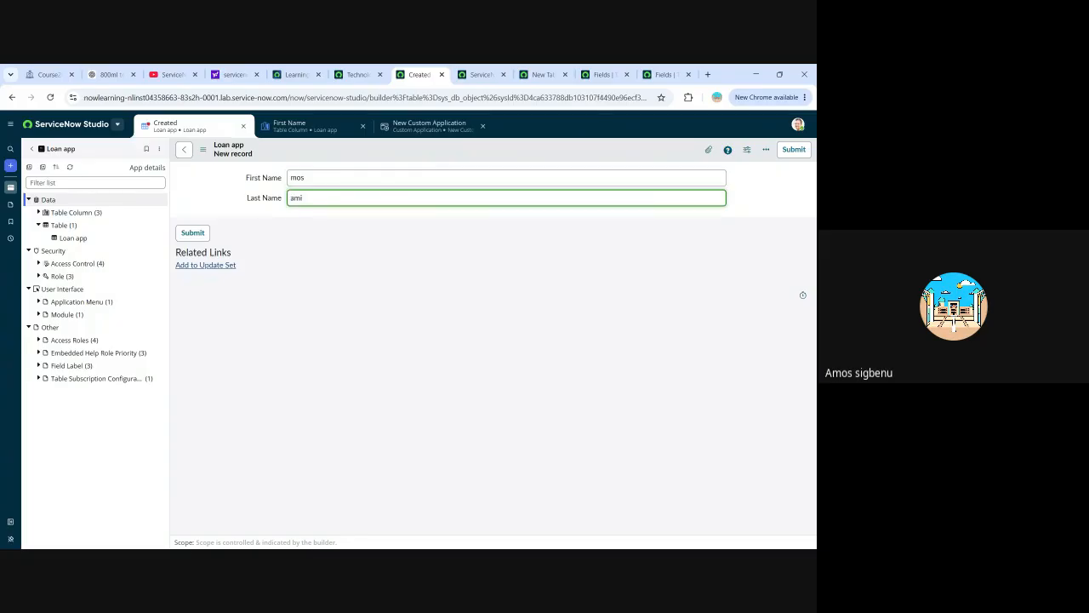
click(194, 233)
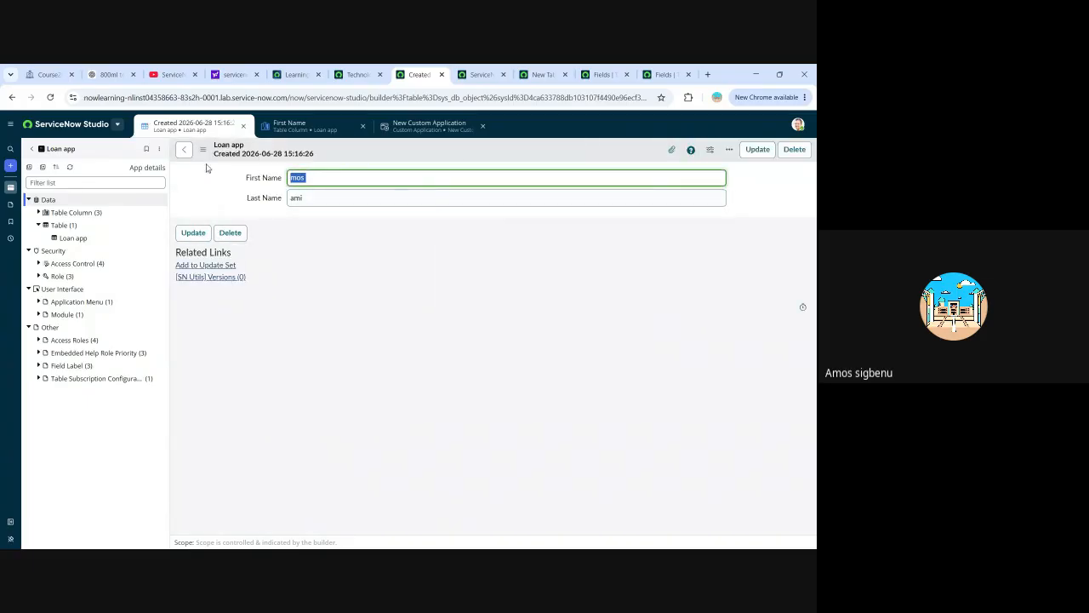
Collapse the Table category, expand Table Column in the file tree, and return to the Loan app table record.
click(45, 228)
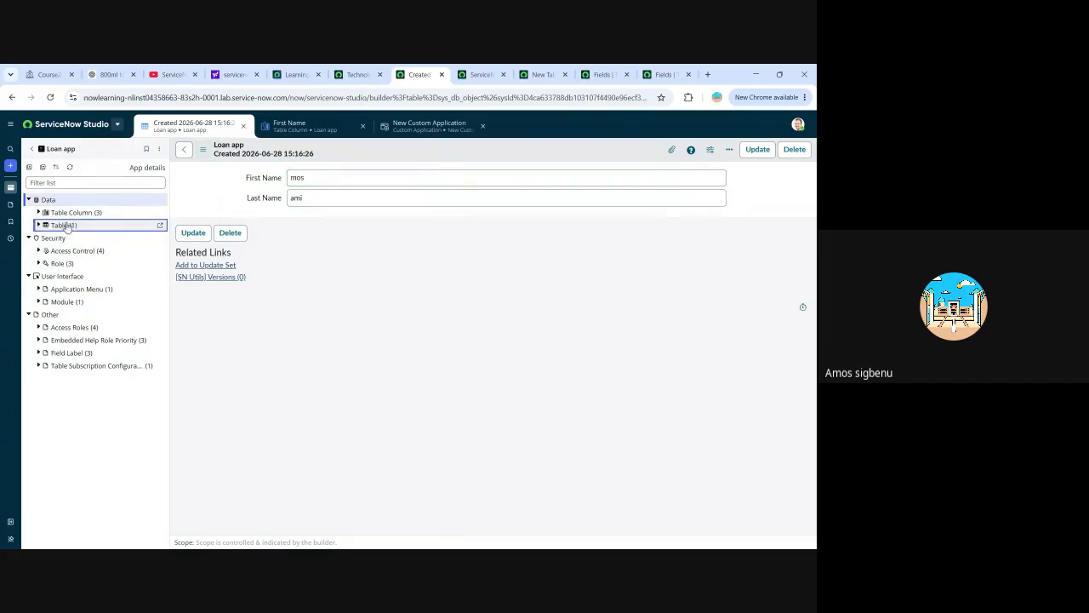
click(65, 213)
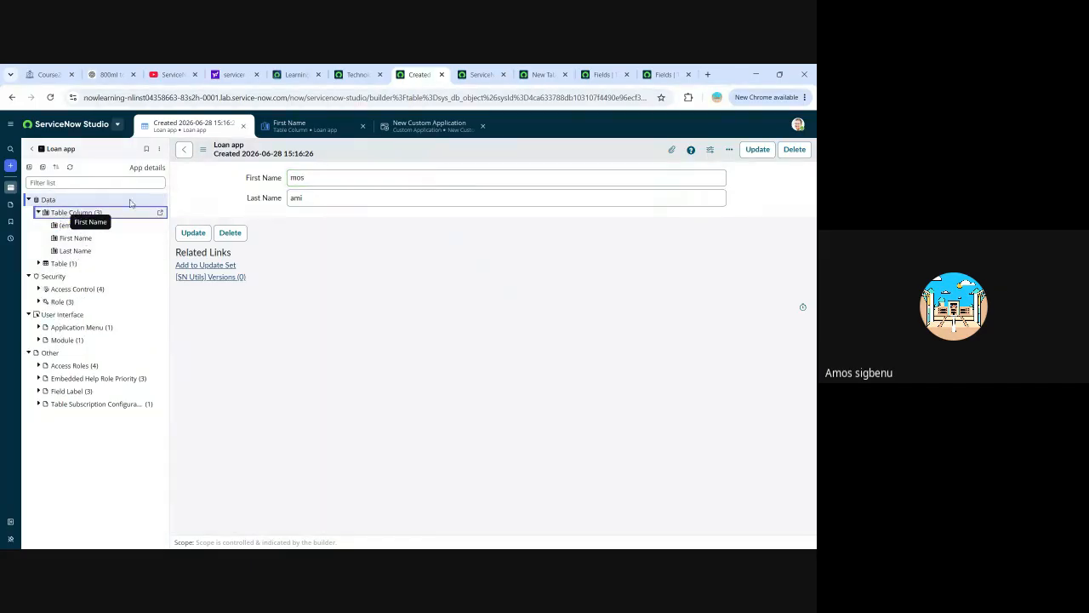
click(186, 150)
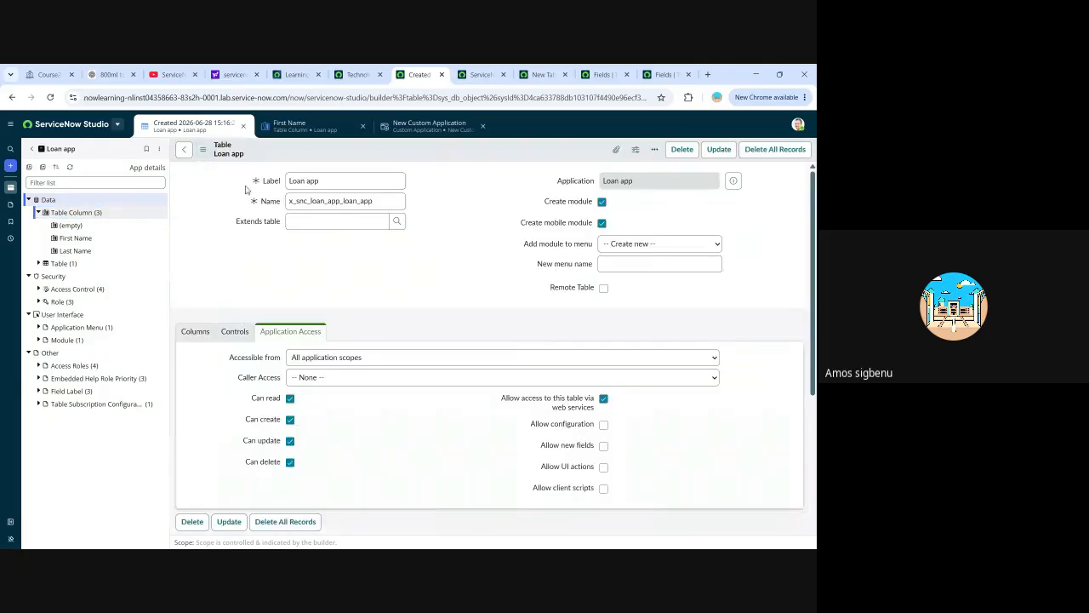
Review the Loan app table's columns and related links, and show the list of its records.
scroll(288, 332, down, 3)
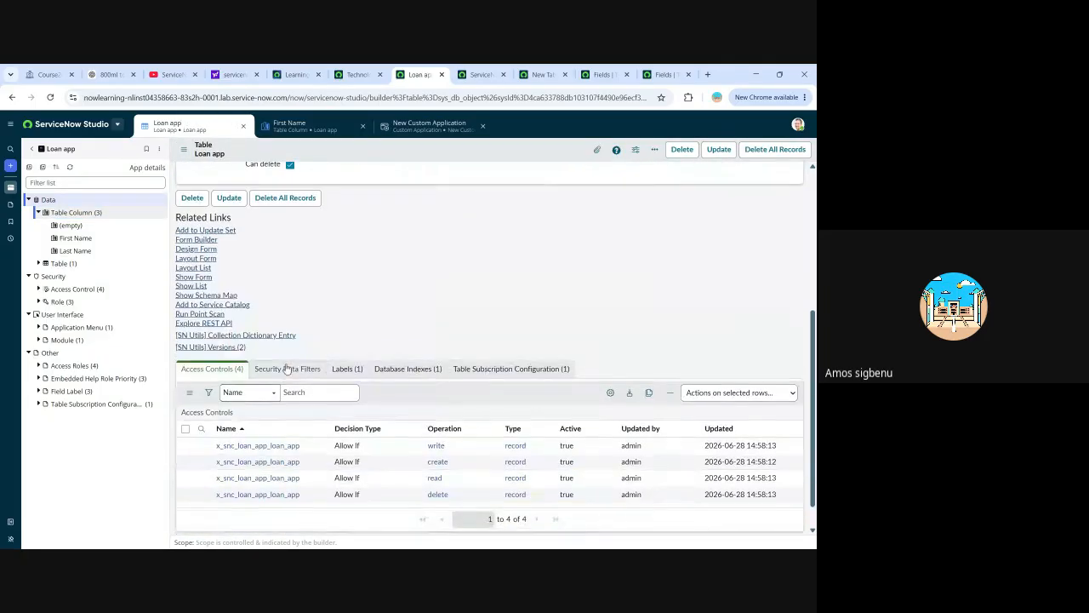
scroll(243, 362, up, 5)
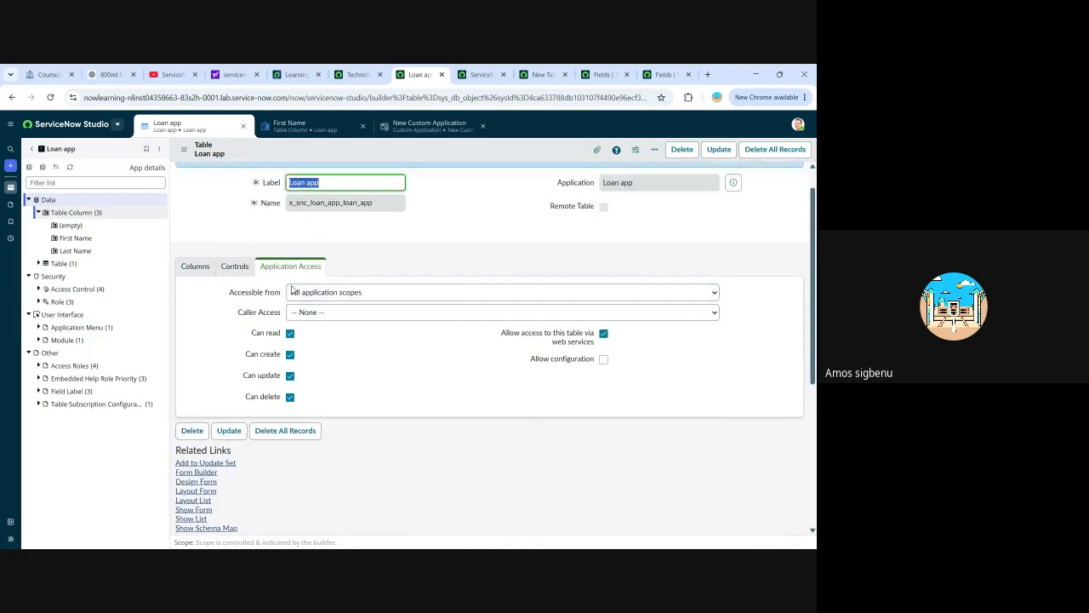
click(194, 298)
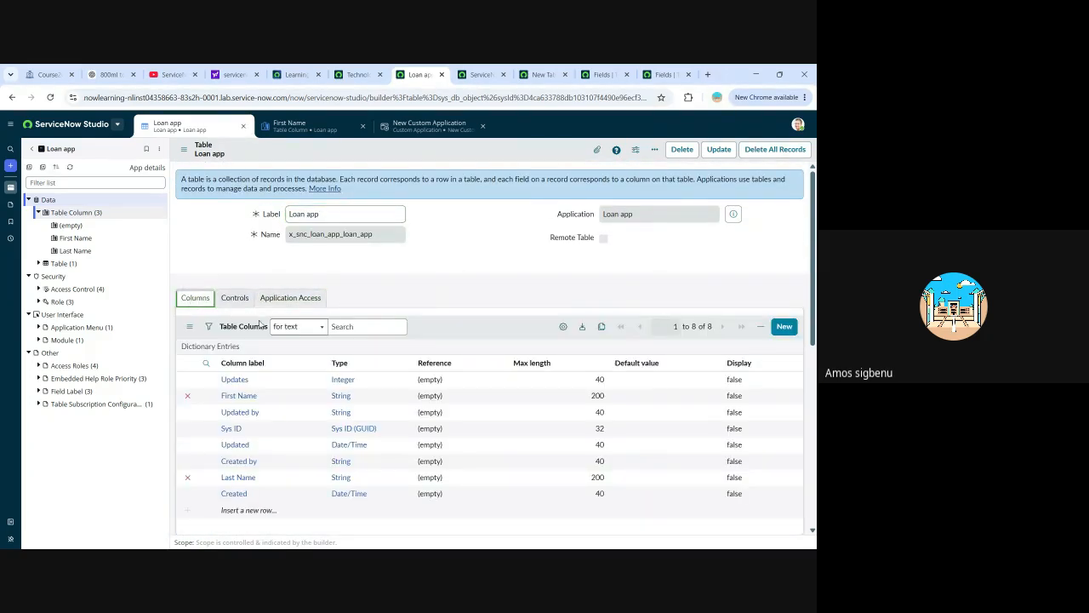
scroll(316, 366, down, 5)
scroll(322, 332, up, 5)
scroll(321, 326, down, 5)
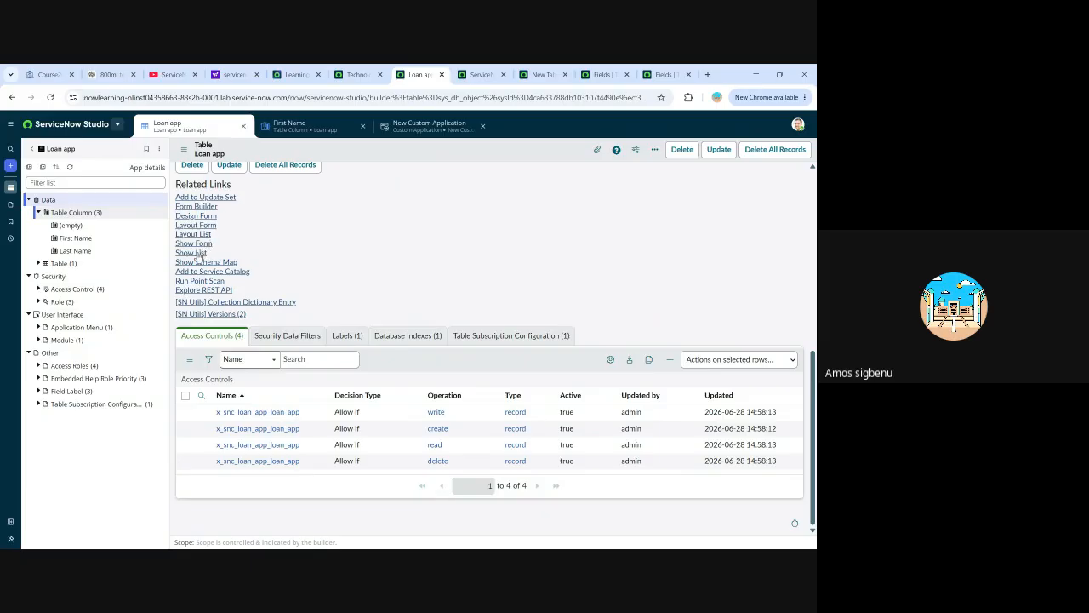
click(192, 253)
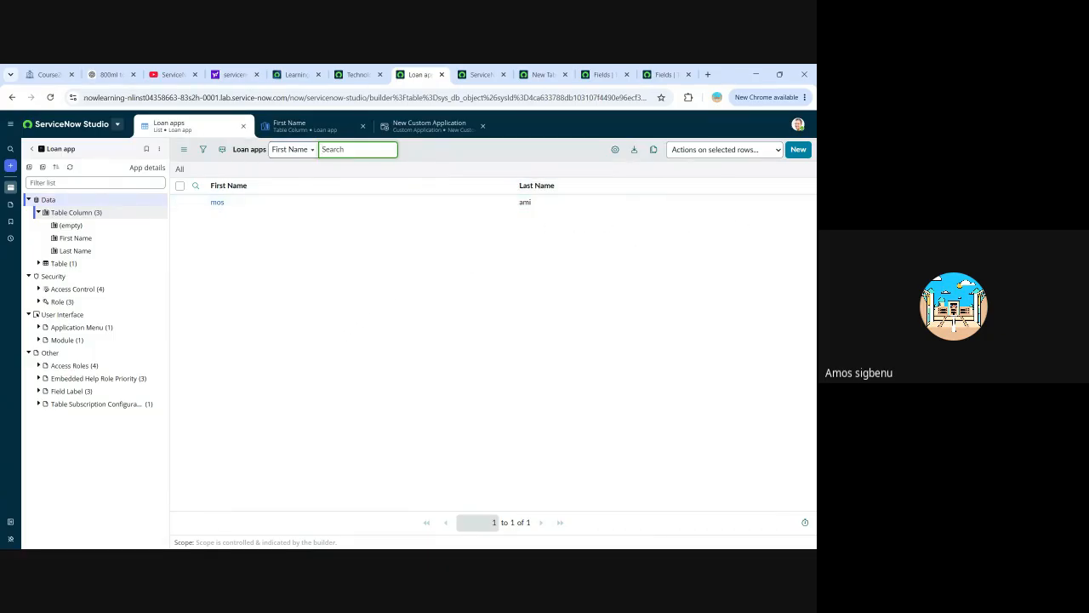
key(alt+Tab)
key(alt+Tab)
key(alt+Tab)
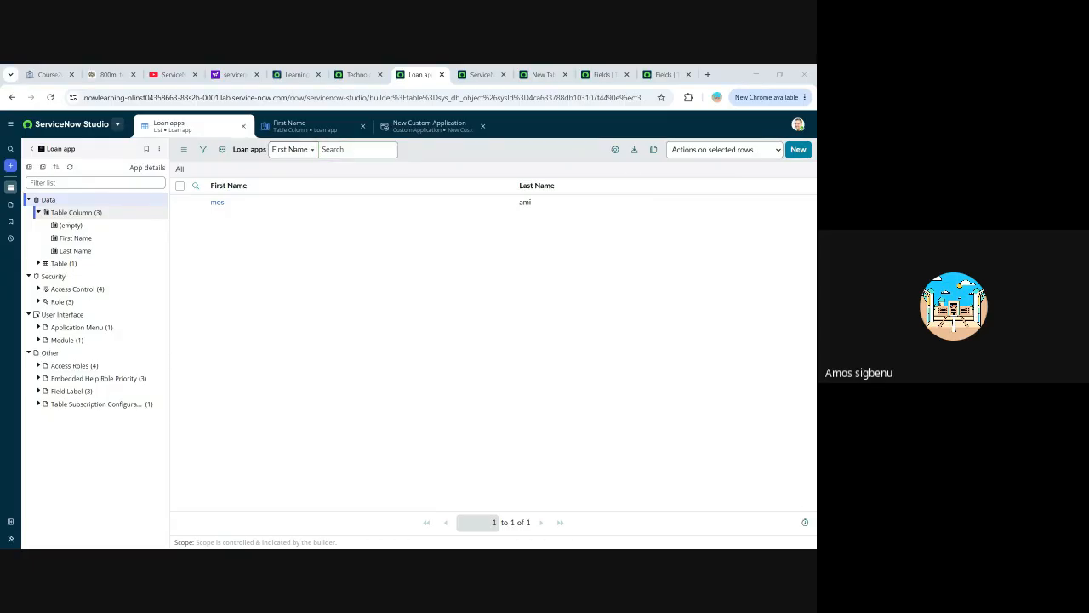
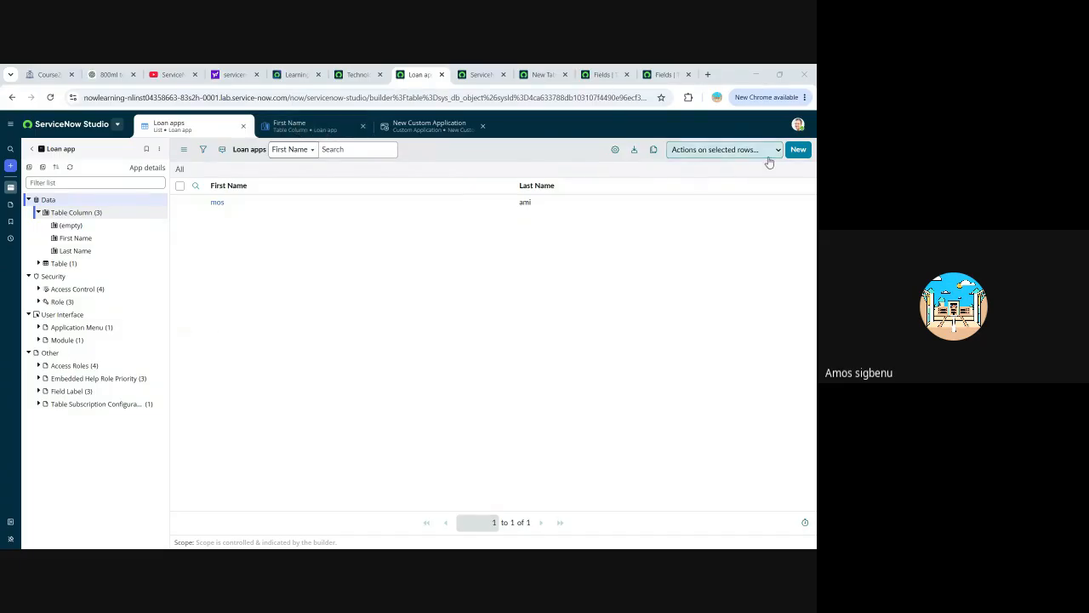
Open a blank Loan app record form, then collapse Data and Security and expand Application Menu in the app's file tree.
click(798, 150)
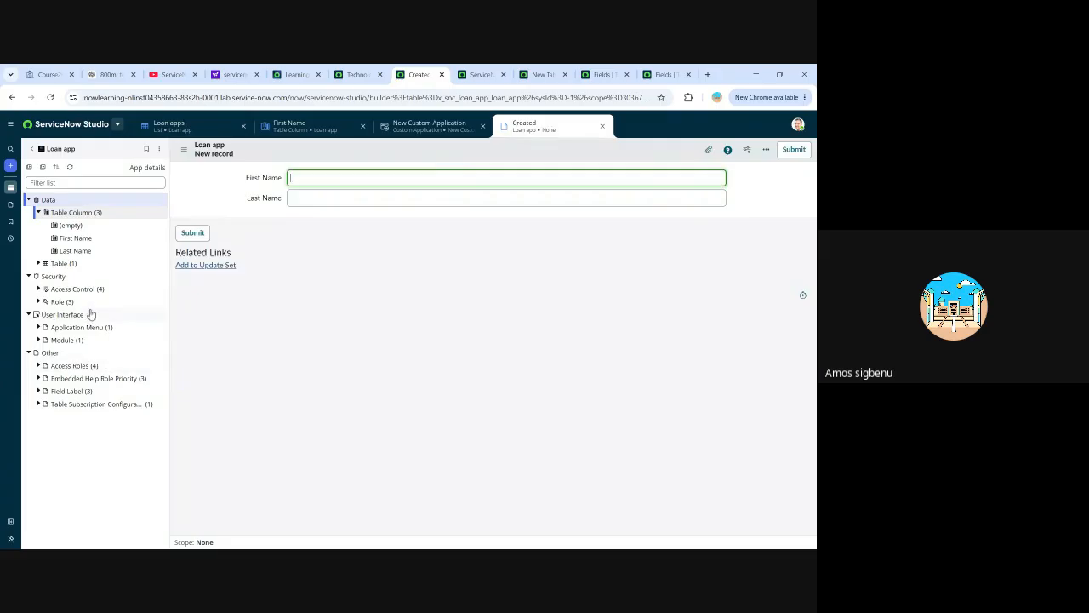
click(158, 151)
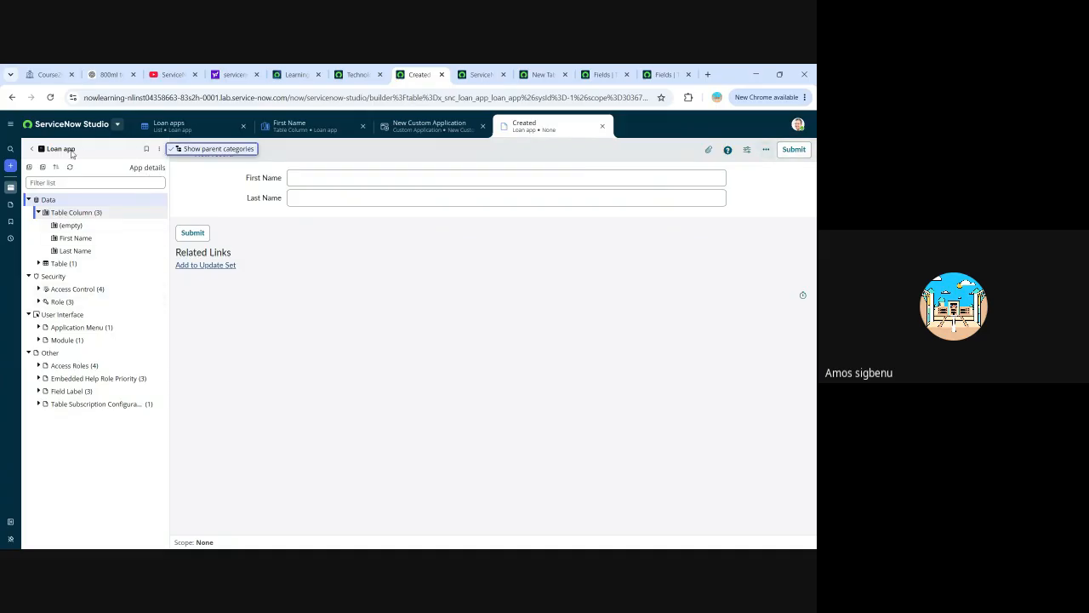
click(81, 182)
click(85, 212)
click(60, 201)
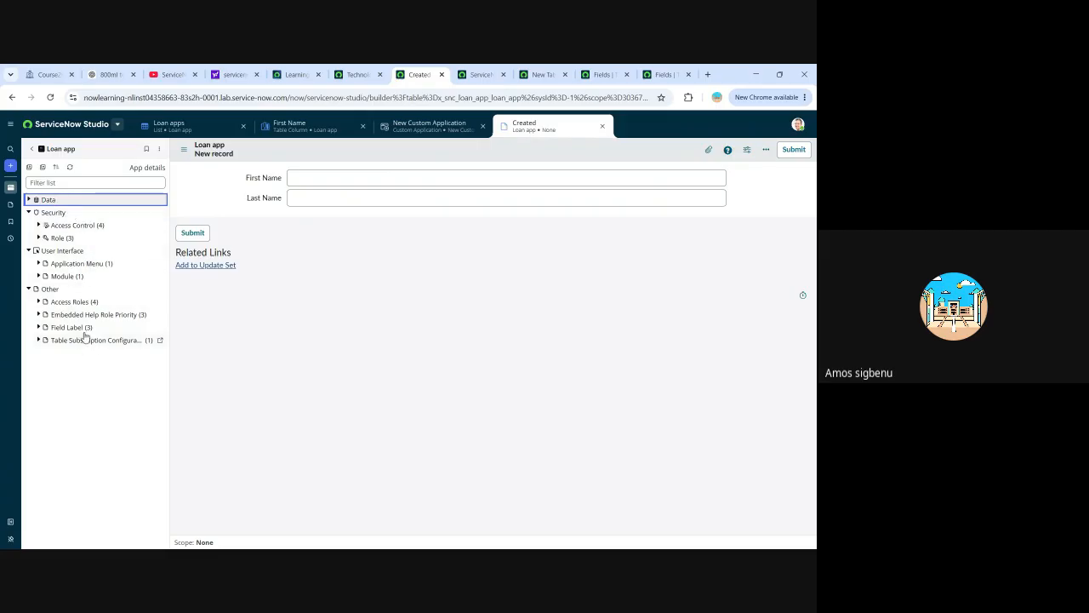
click(61, 265)
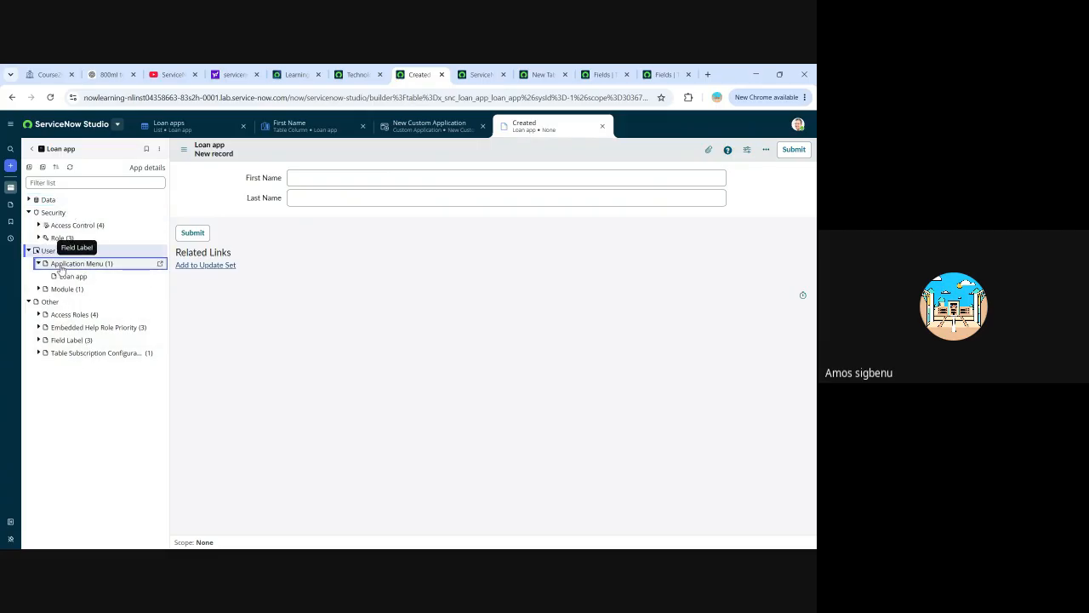
click(53, 214)
click(28, 212)
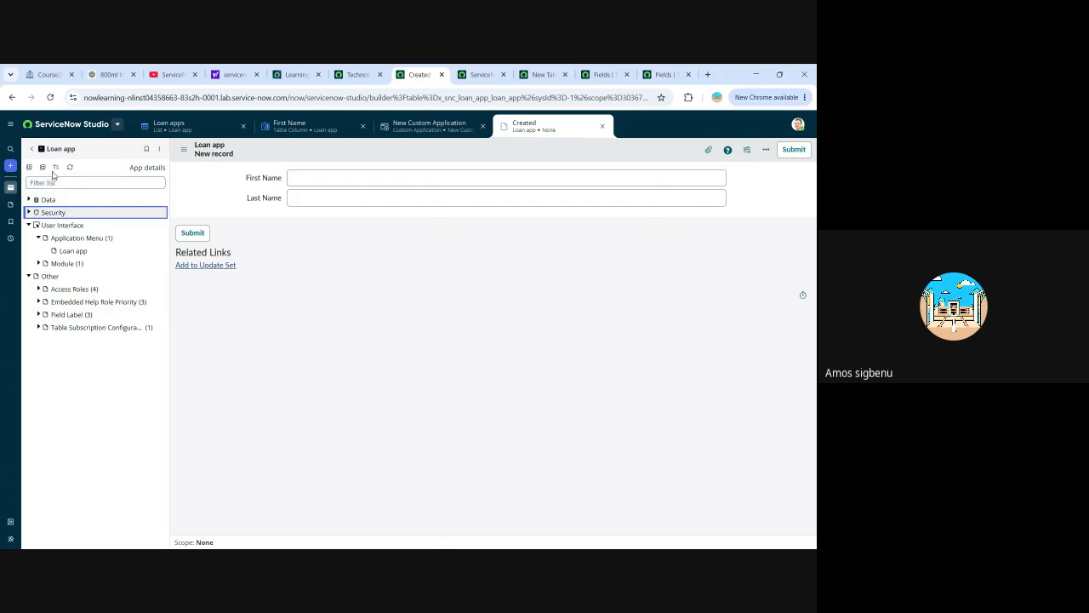
Open the Loan app's details page and try to publish the application.
click(151, 168)
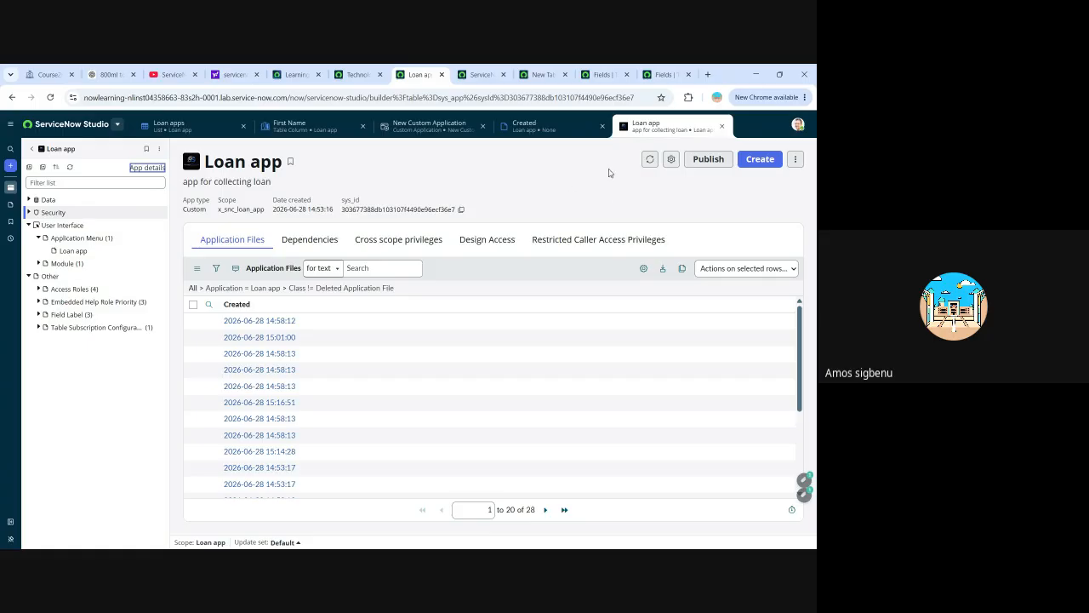
click(706, 160)
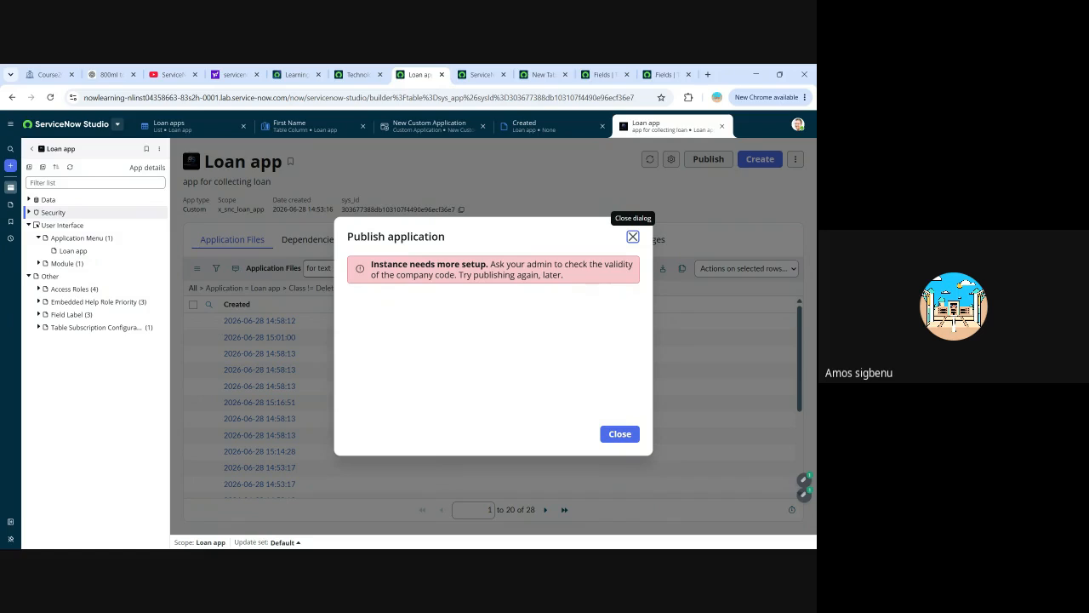
click(619, 434)
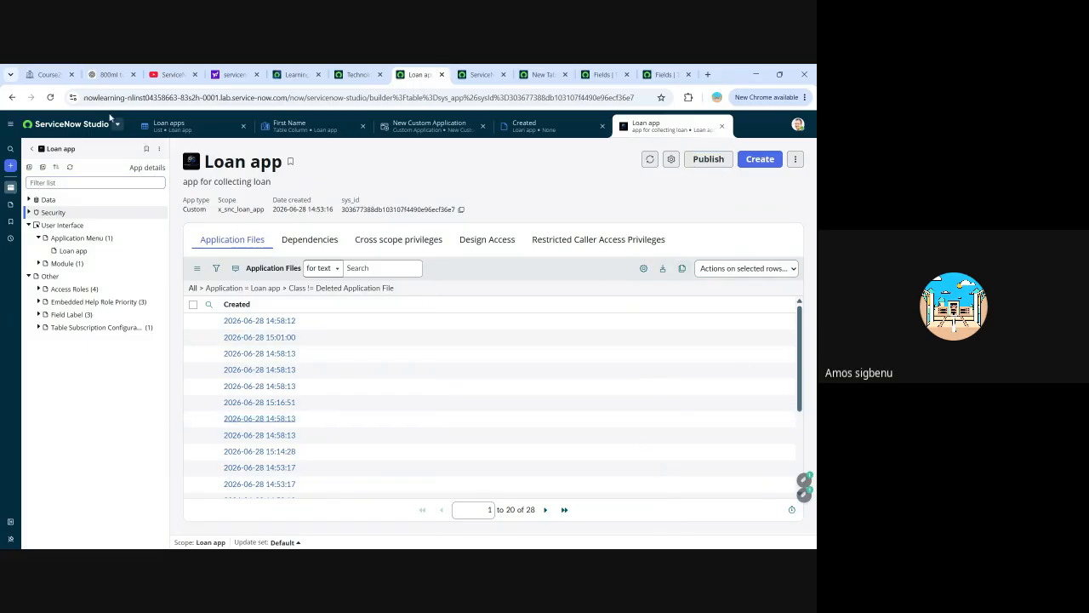
Return to the main ServiceNow instance and search the application navigator for "servicenow stu".
click(357, 75)
click(114, 123)
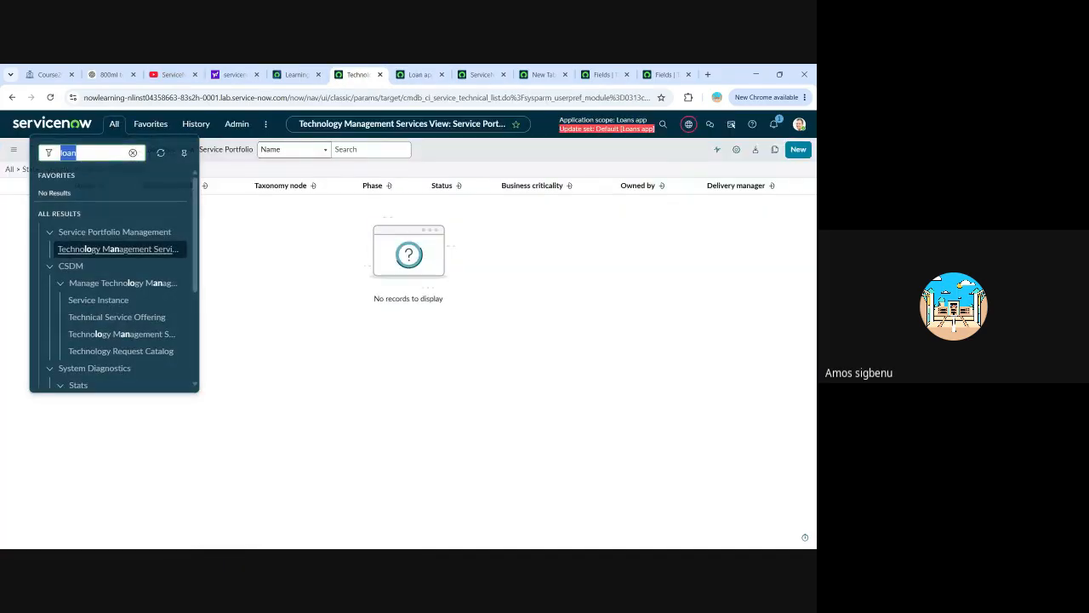
text(ser)
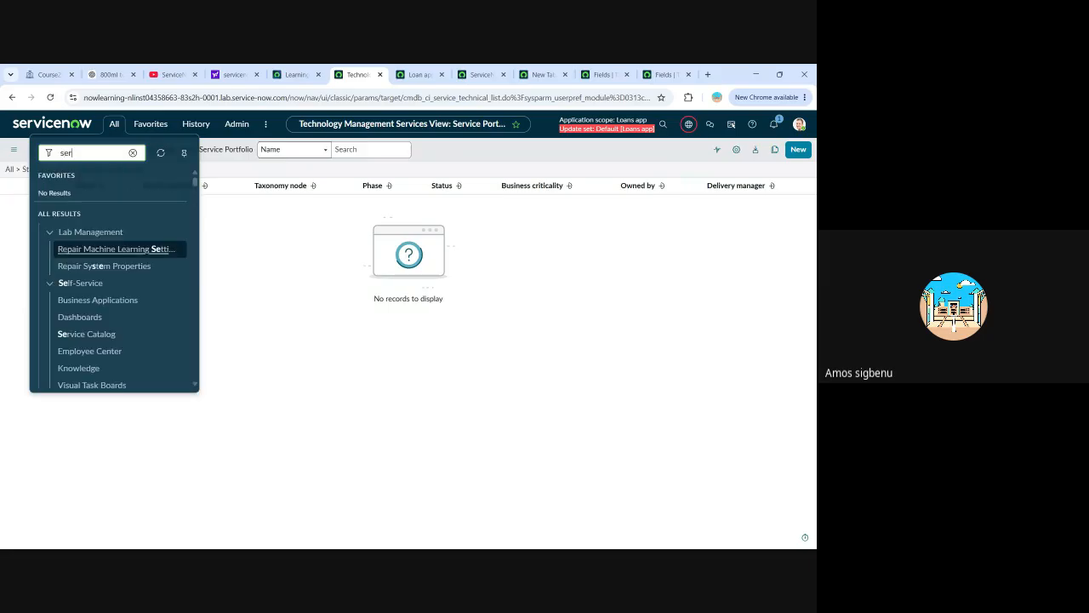
text(vicenoi)
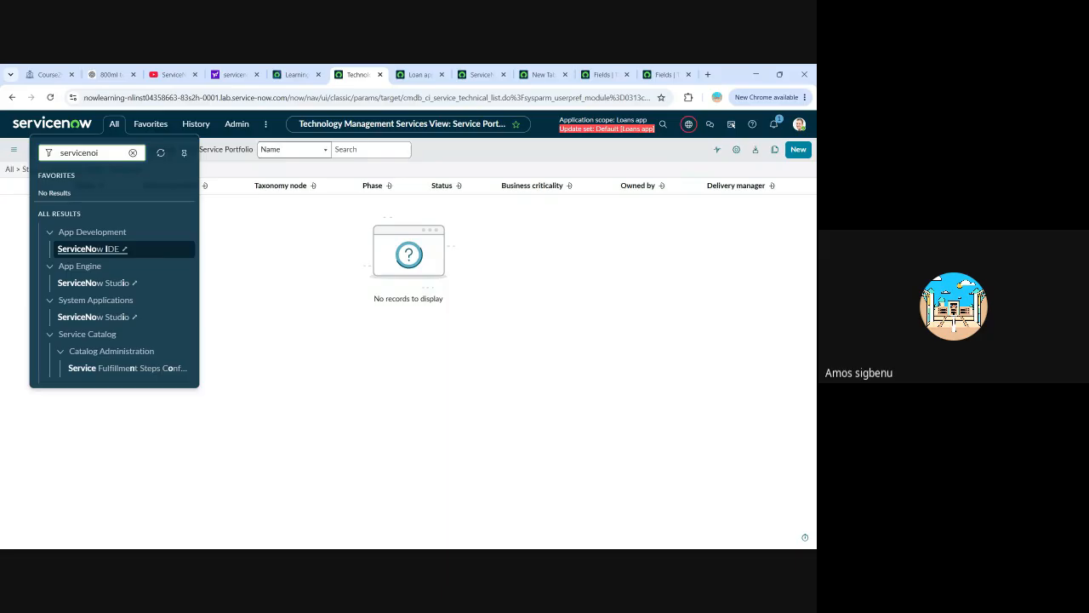
key(BackSpace)
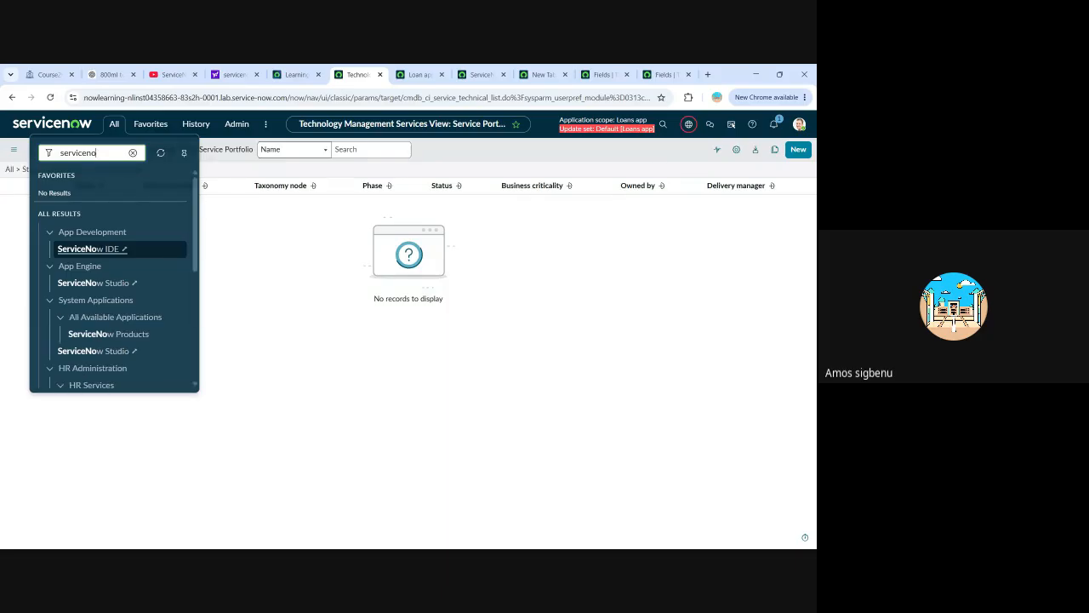
text(w stu)
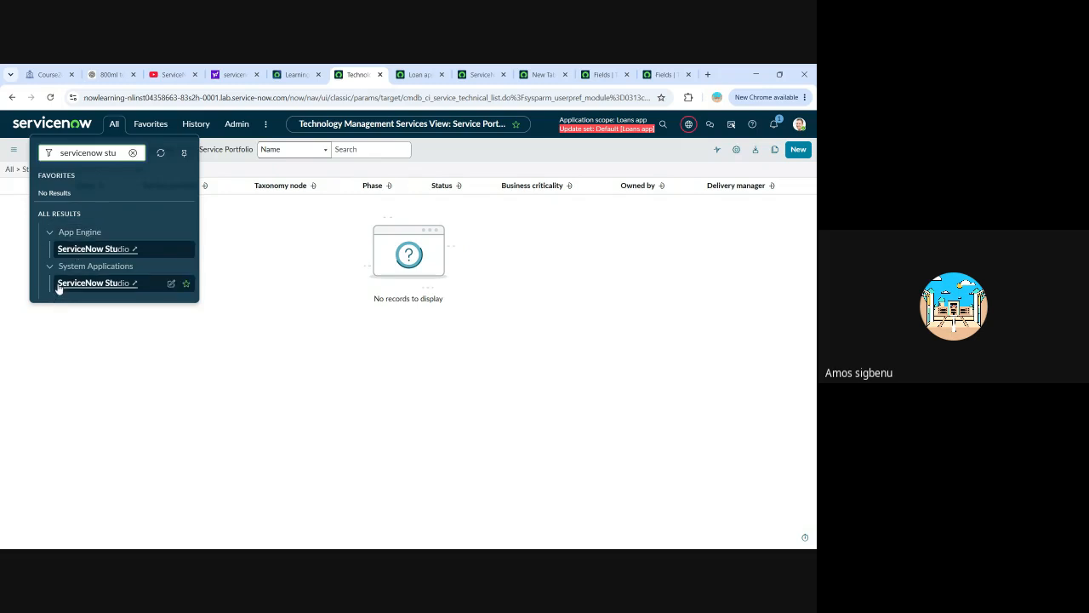
Filter the navigator by "pi", open the Pipelines and Deployments Guided Setup, and start it to review its configuration tasks.
click(133, 153)
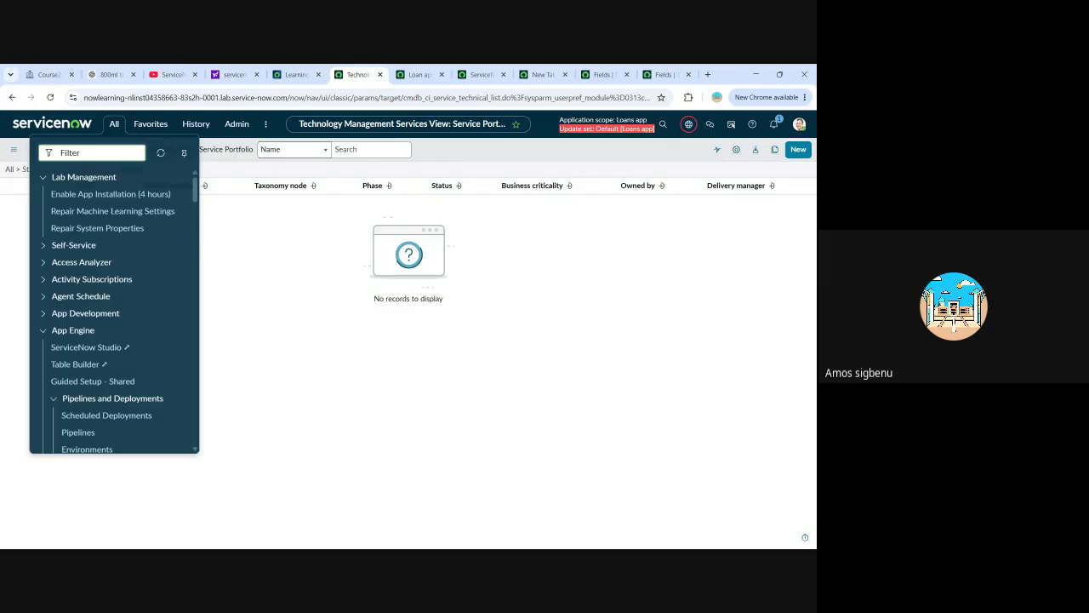
text(pi)
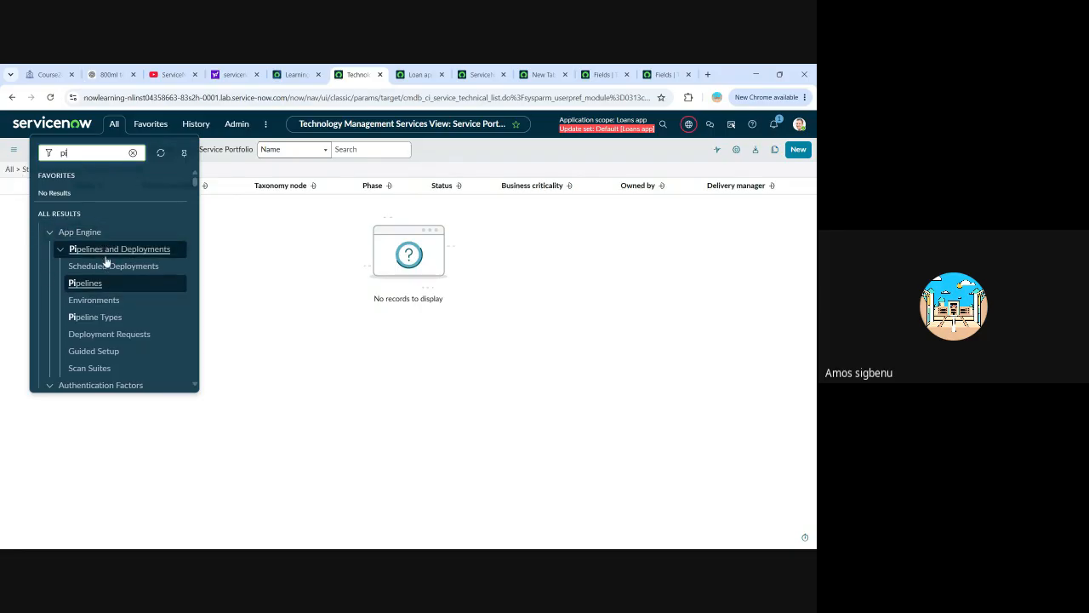
click(87, 352)
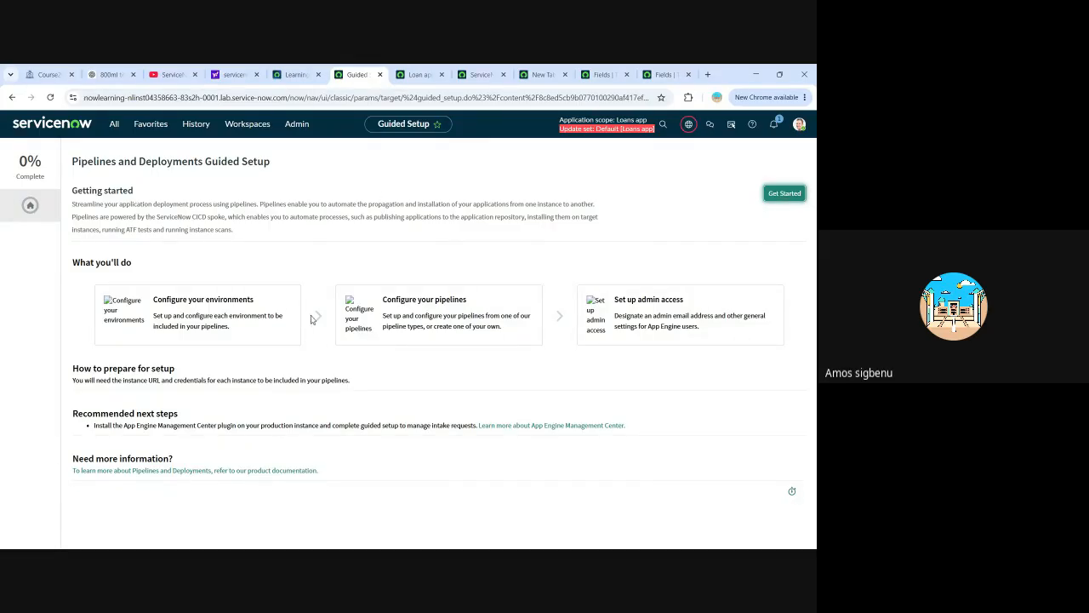
click(784, 194)
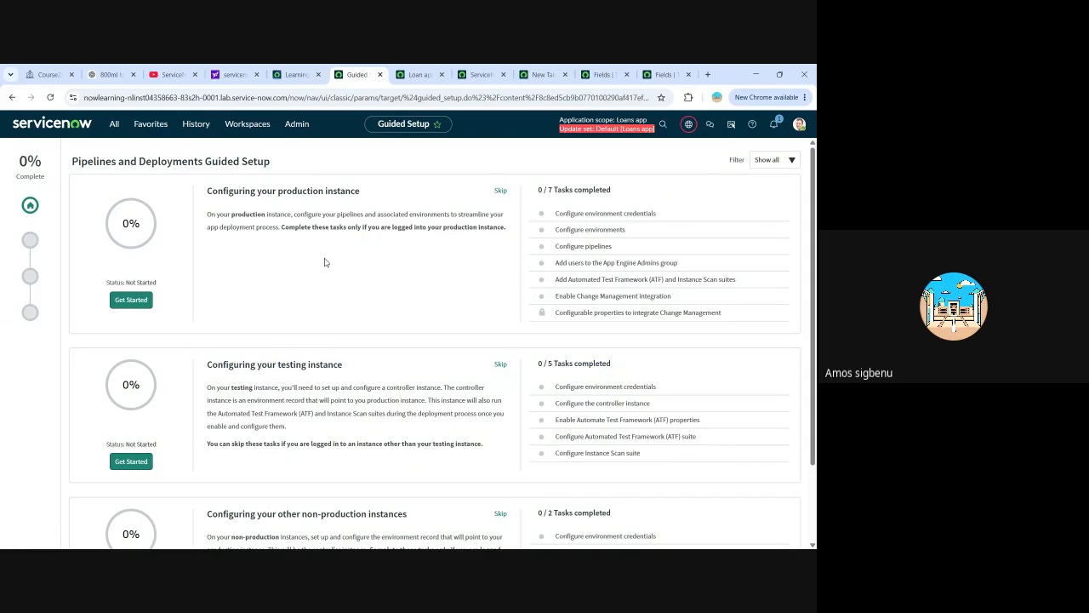
scroll(407, 249, down, 1)
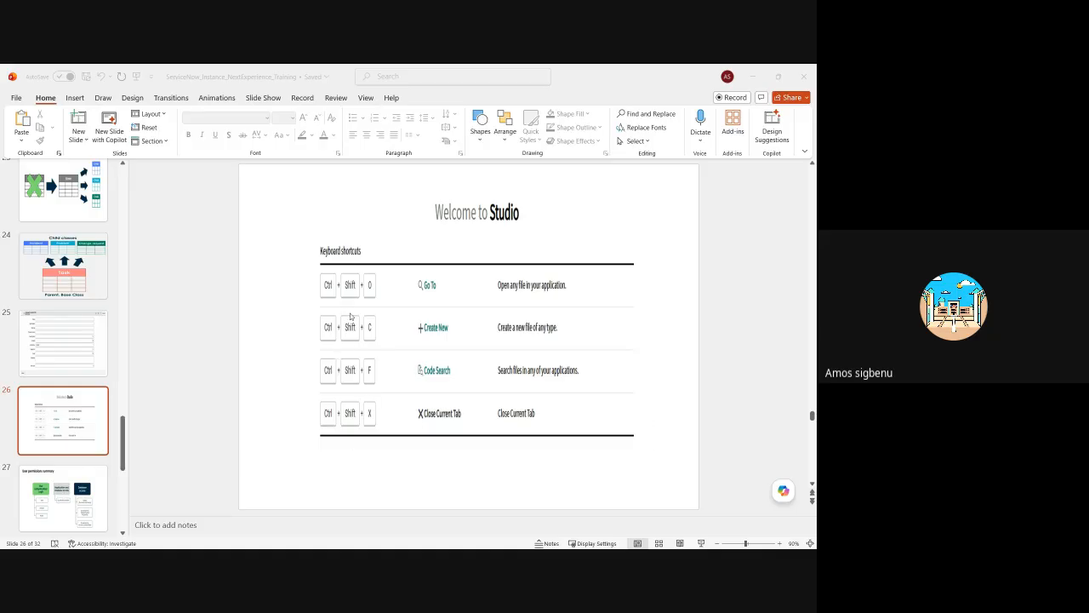
Switch to the PowerPoint training presentation and review the "User permissions summary" and "Welcome to Studio" keyboard shortcuts slides.
scroll(396, 320, down, 3)
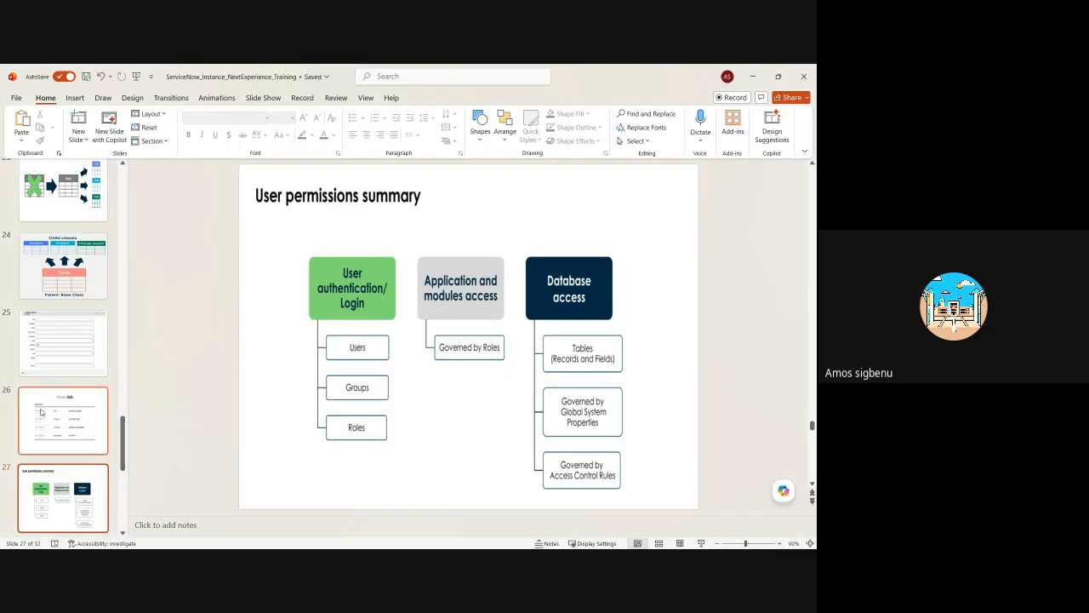
click(66, 428)
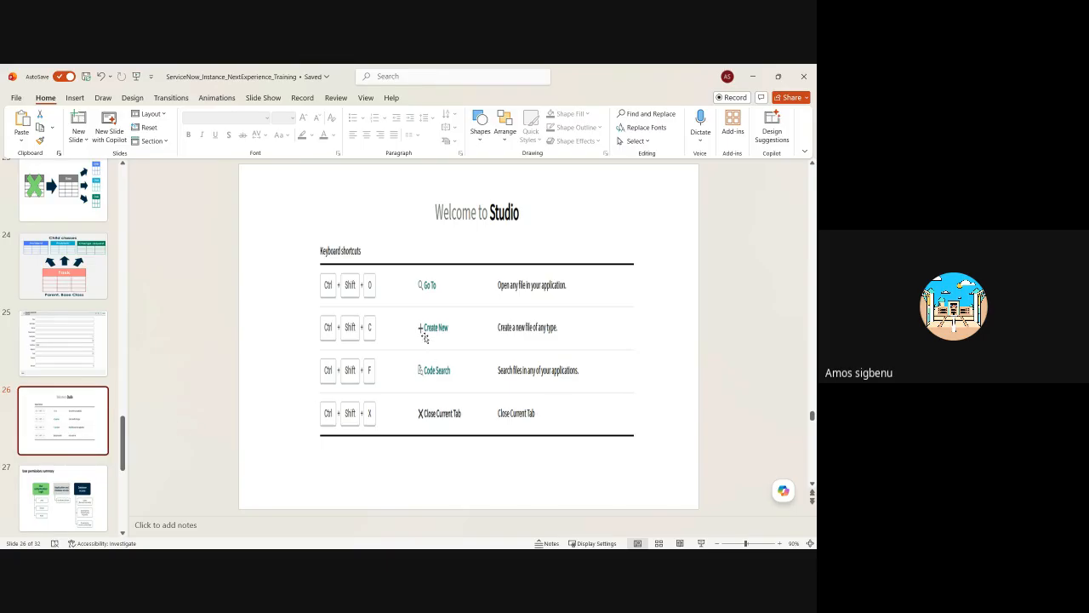
scroll(65, 383, down, 2)
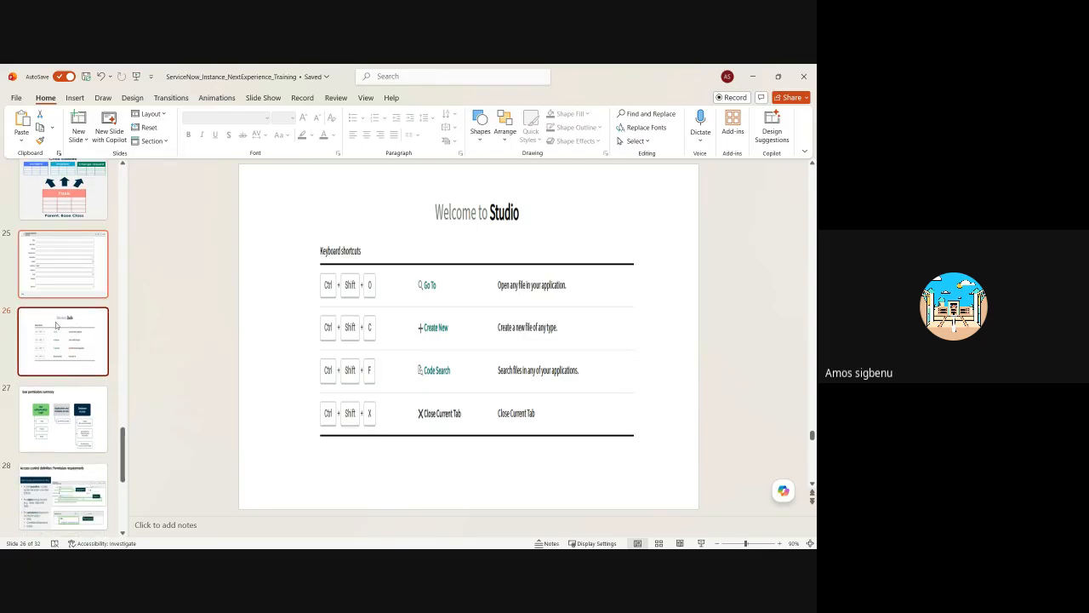
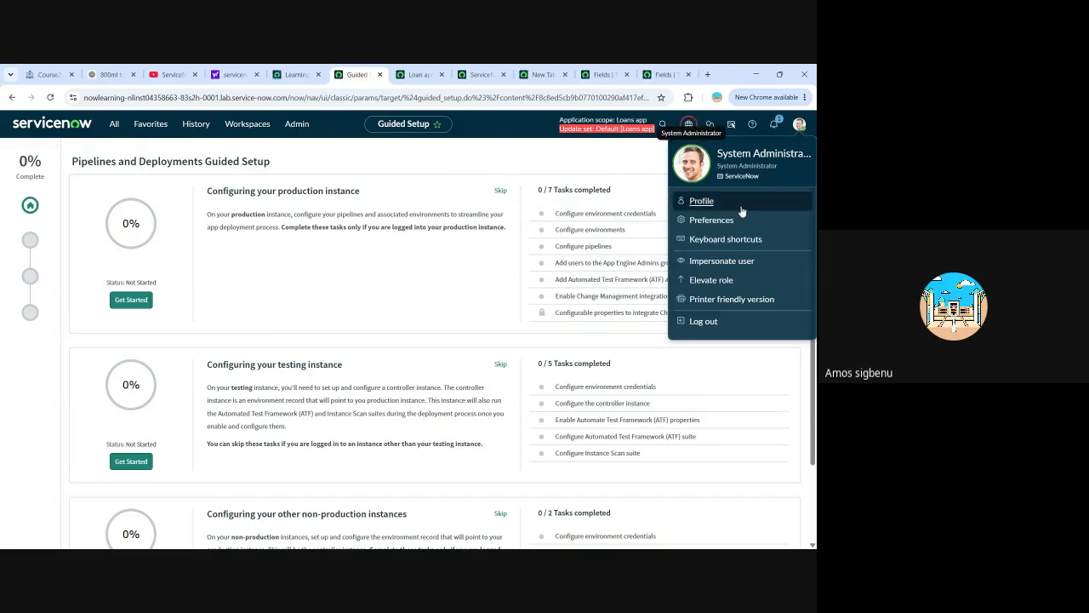
Elevate the current session's privileges with the security_admin role.
click(713, 282)
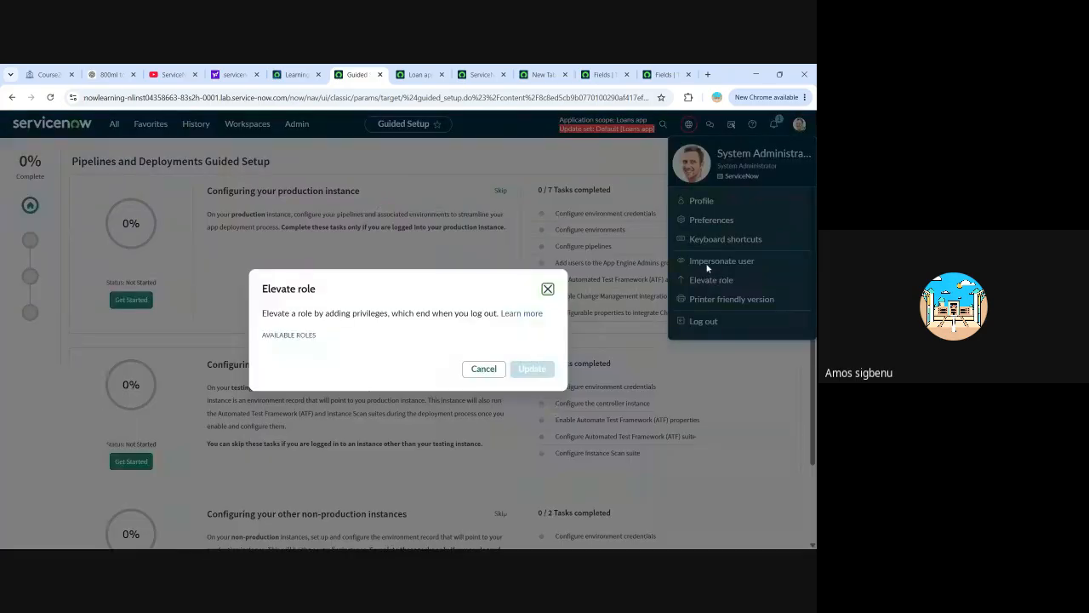
click(267, 332)
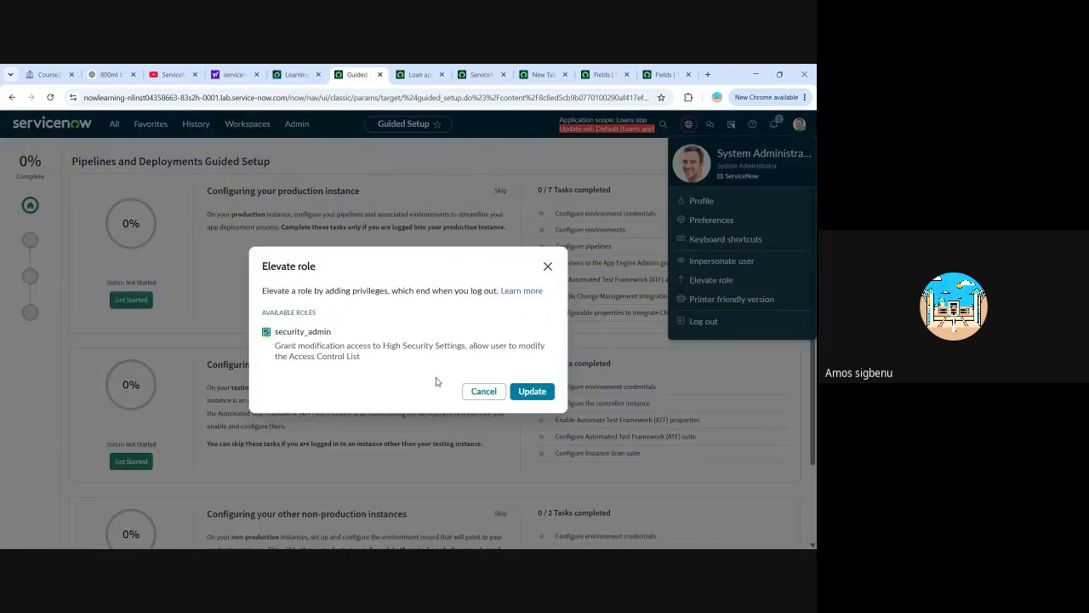
click(536, 394)
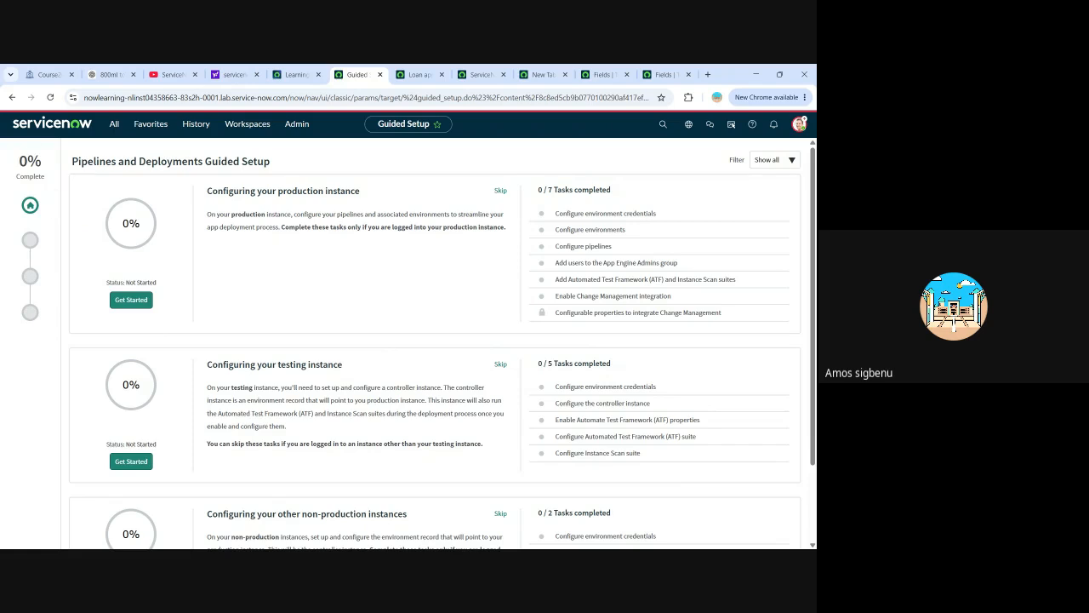
Filter the application navigator for "acess contr" and open the Access Control (ACL) list under System Security.
click(114, 124)
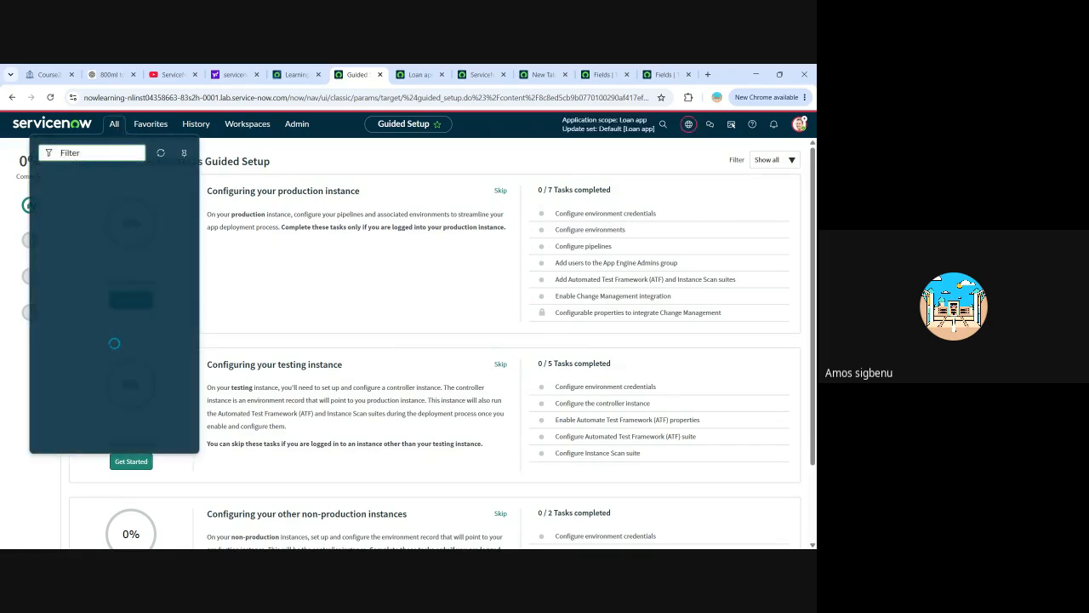
text(ac)
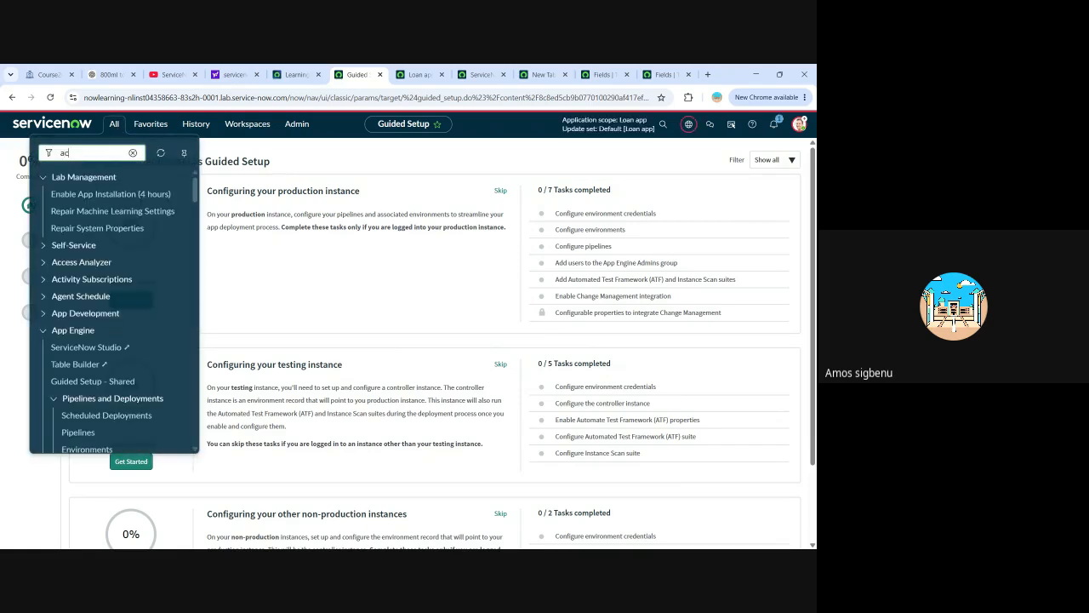
key(BackSpace)
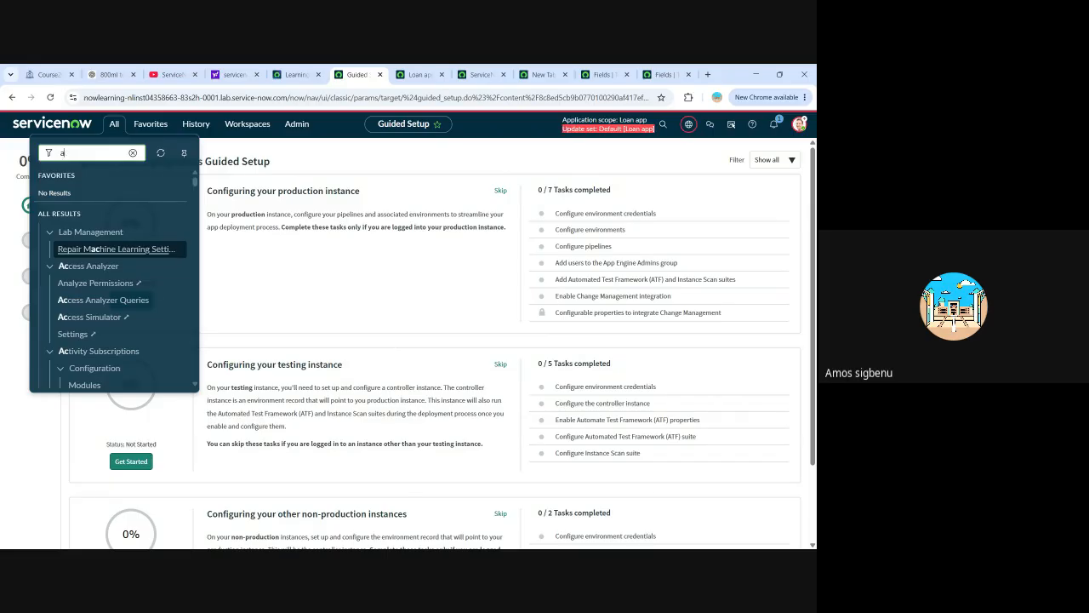
text(cess contr)
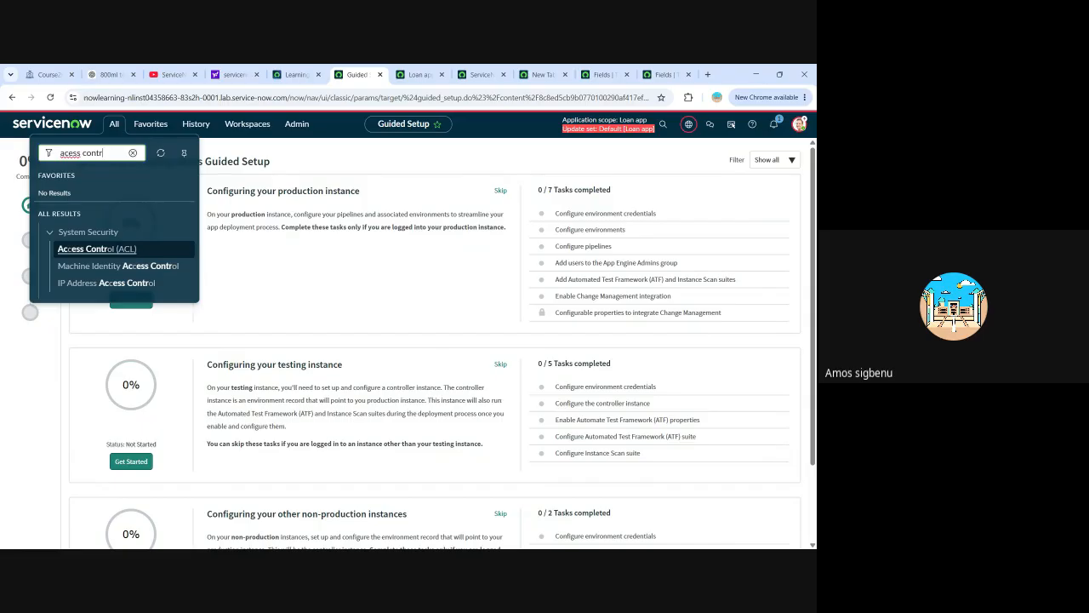
click(95, 251)
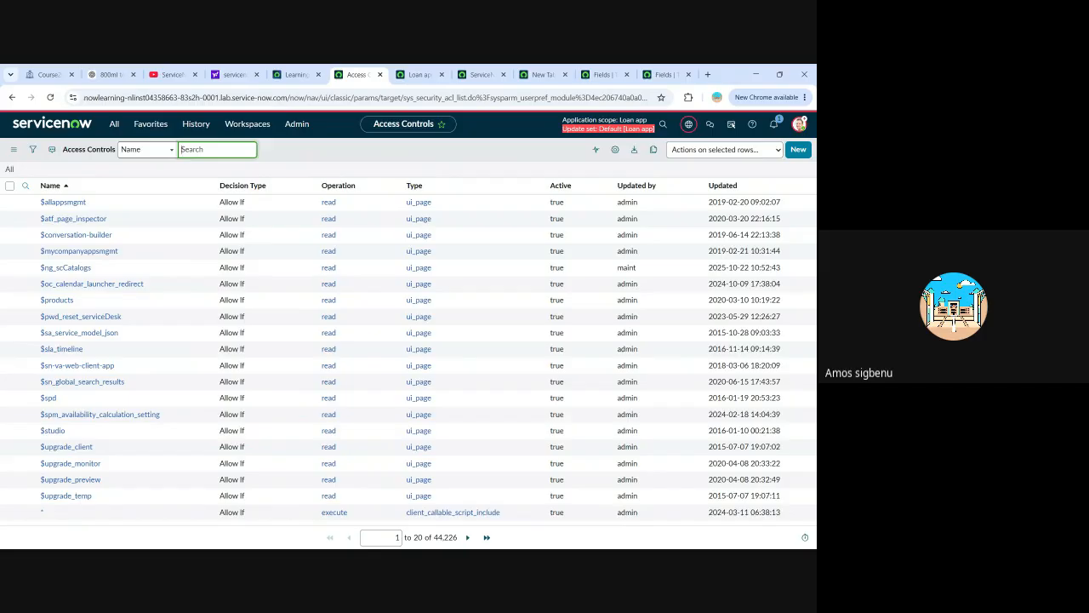
Search the access controls by name for "loan" and look through the listed records.
text(loa)
key(BackSpace)
key(BackSpace)
key(BackSpace)
key(BackSpace)
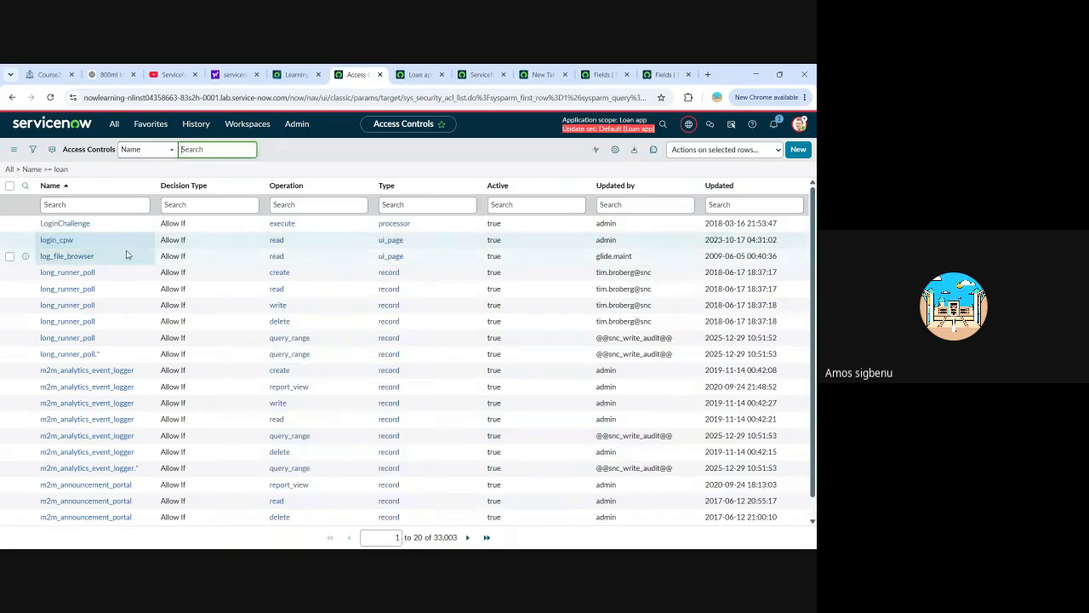
scroll(136, 256, down, 1)
scroll(114, 383, up, 1)
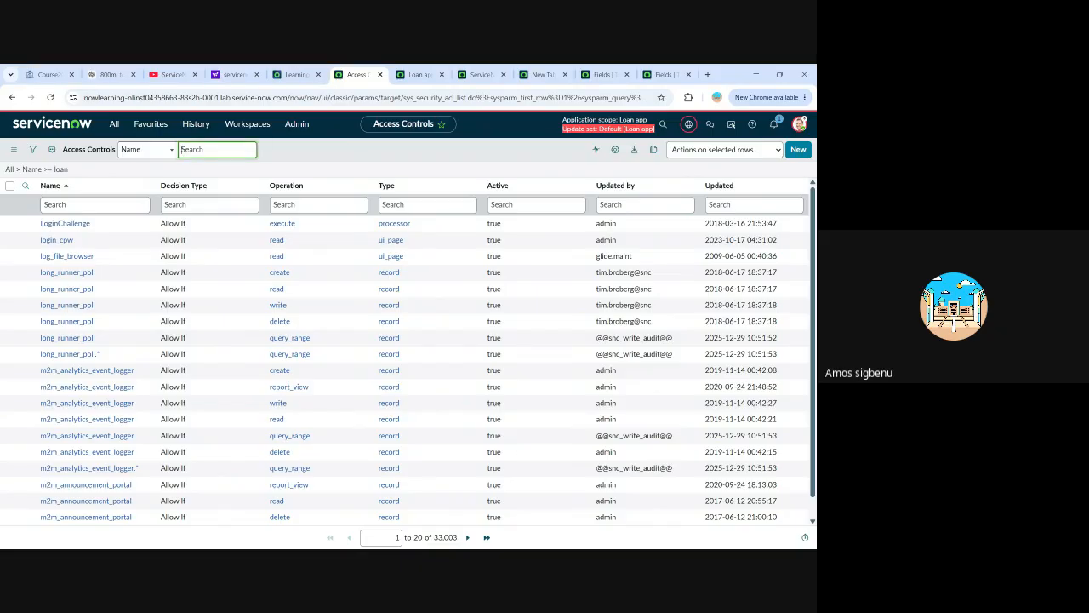
Switch to the Elaxs Solution ServiceNow instance, filter the navigator for "access con", and open the Access Control (ACL) list.
key(alt+Tab)
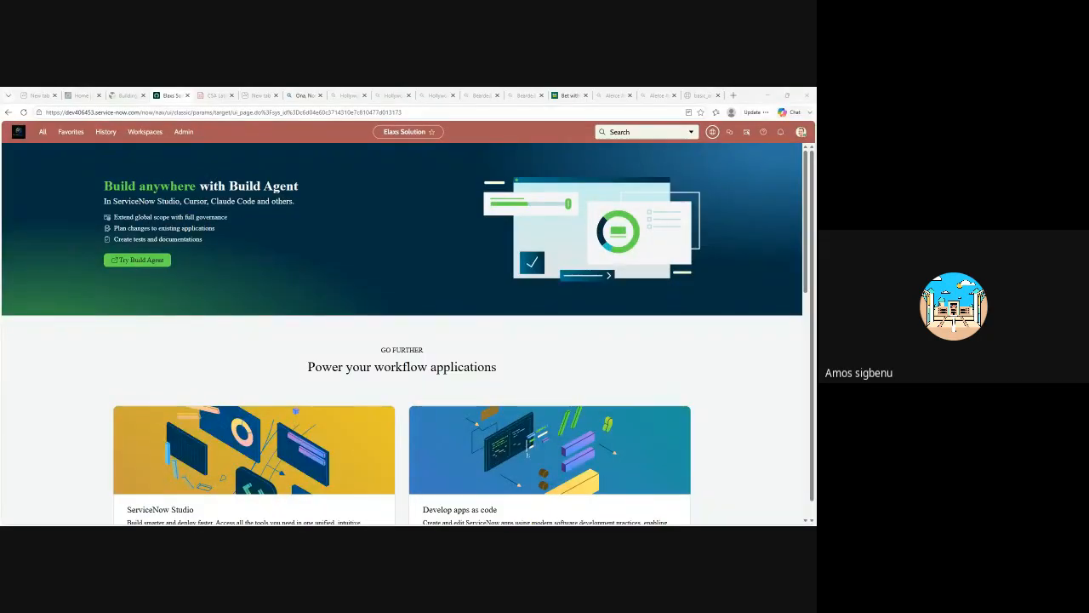
click(42, 132)
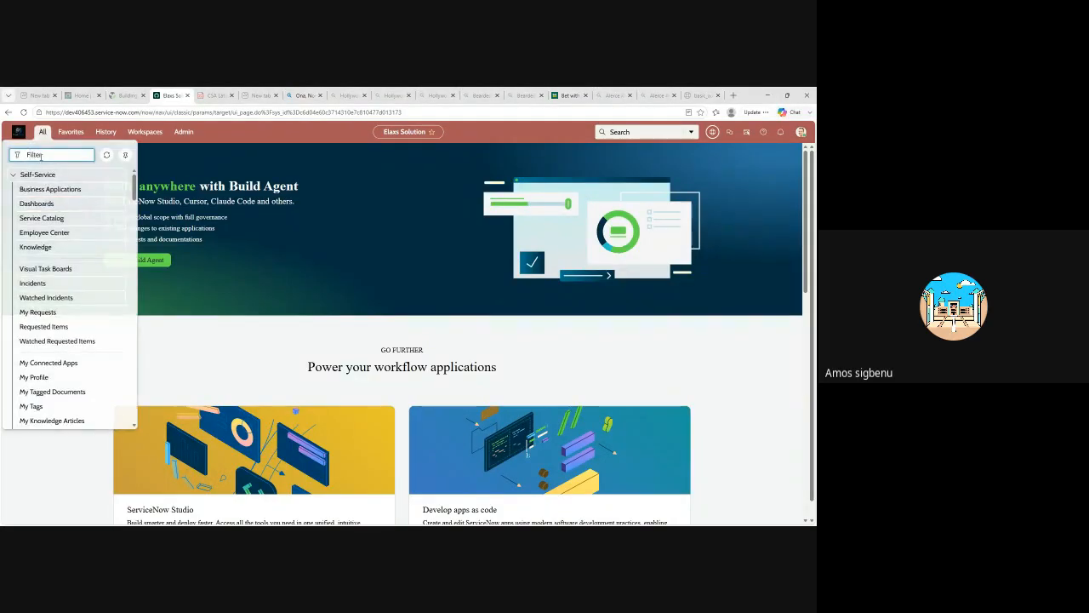
text(acce)
key(BackSpace)
key(BackSpace)
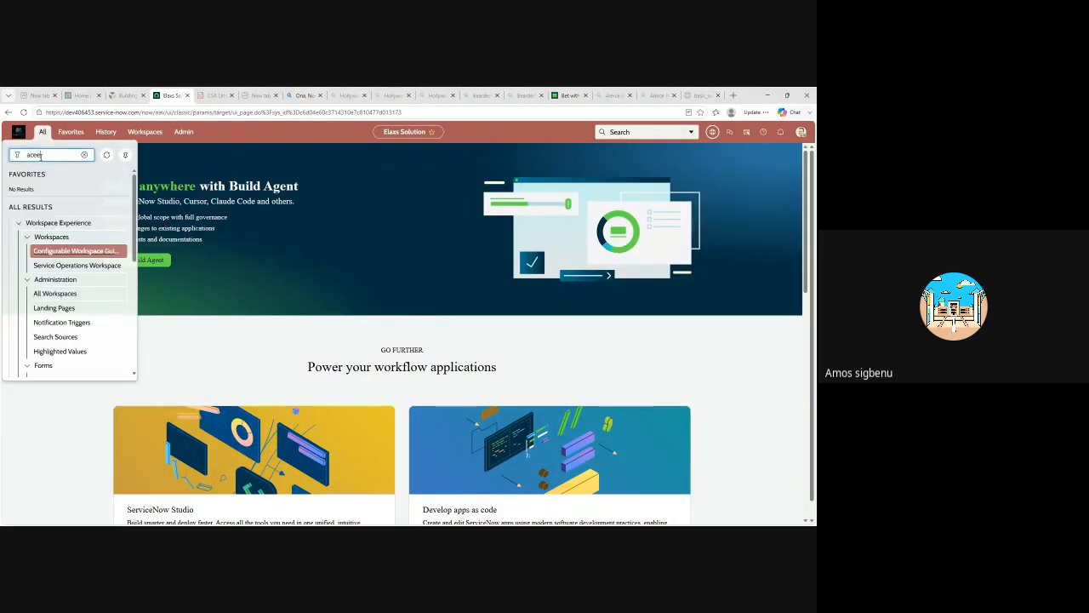
text(ces)
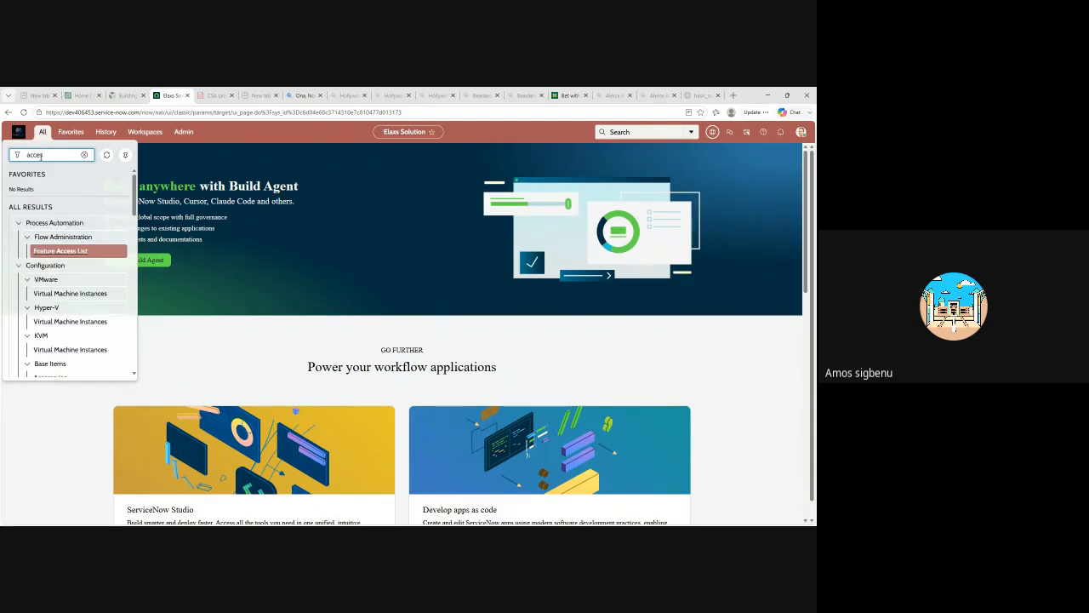
text(s c)
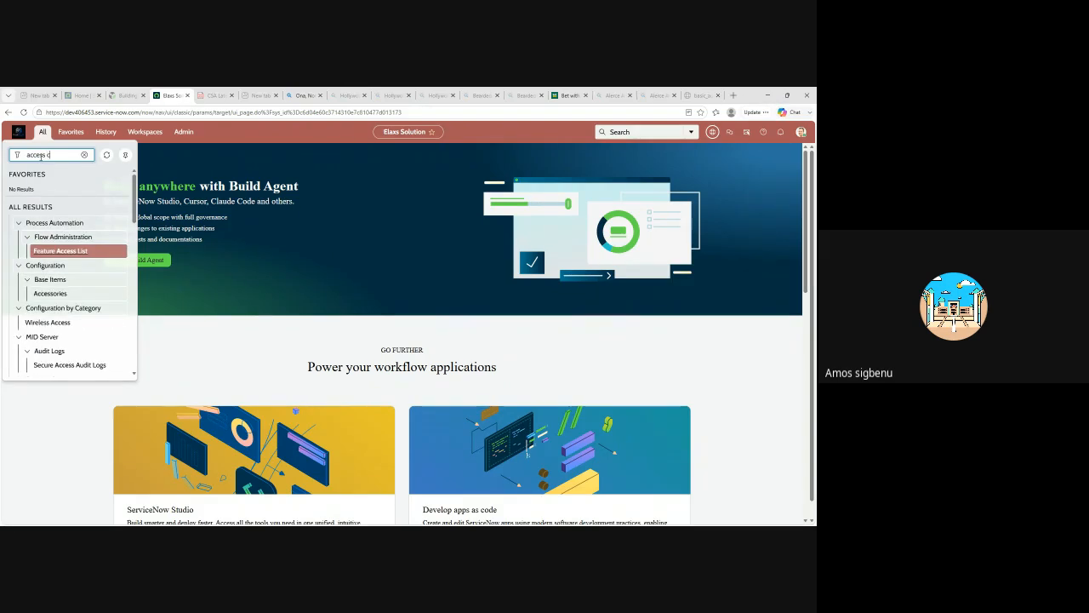
text(on)
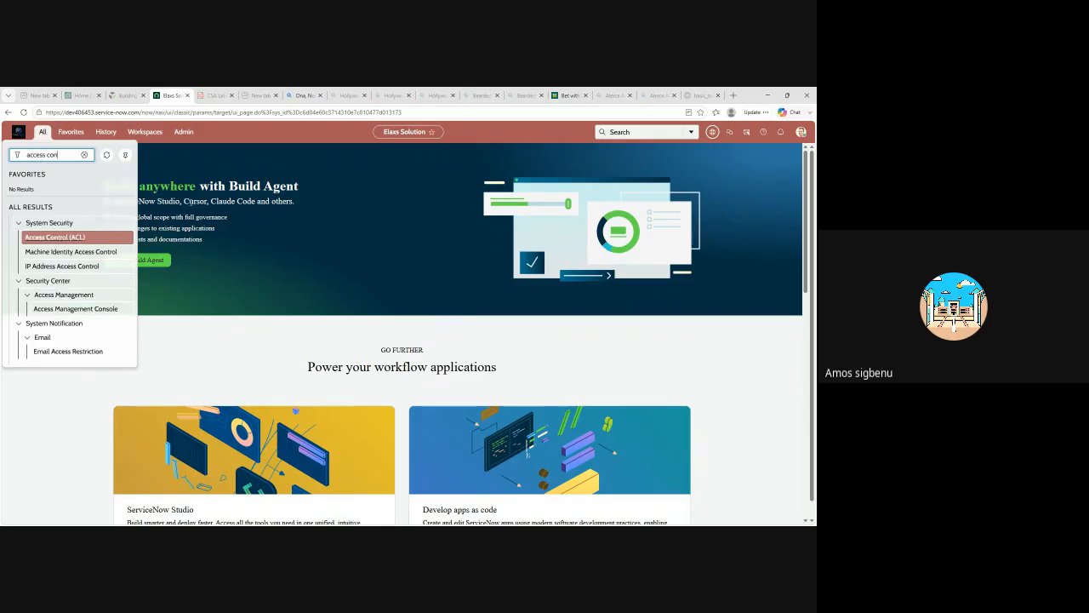
click(58, 237)
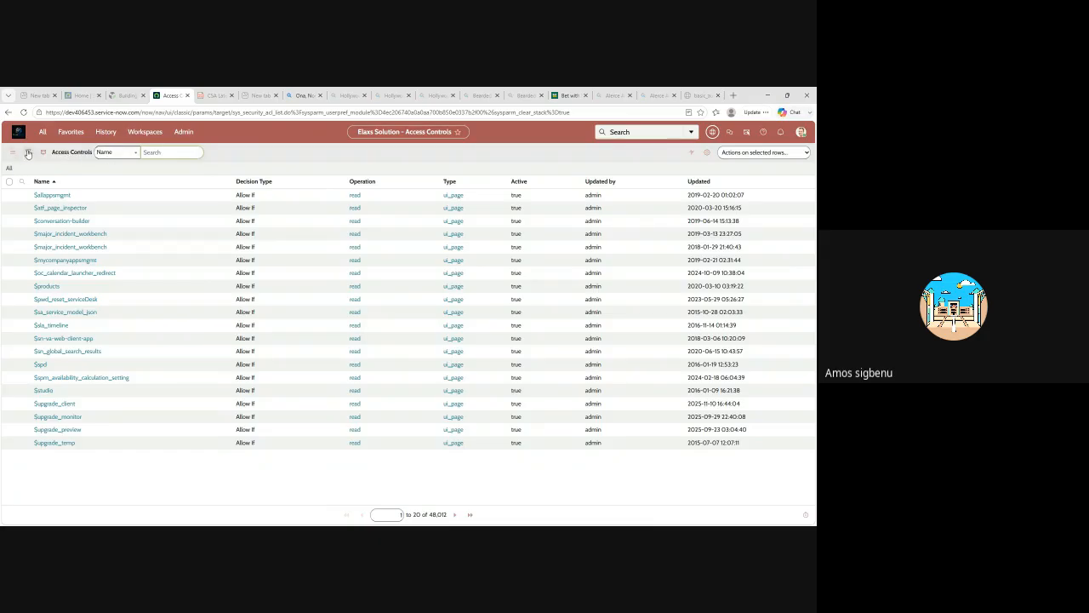
Filter the access controls with the condition Name contains "Elaxs solution".
click(27, 152)
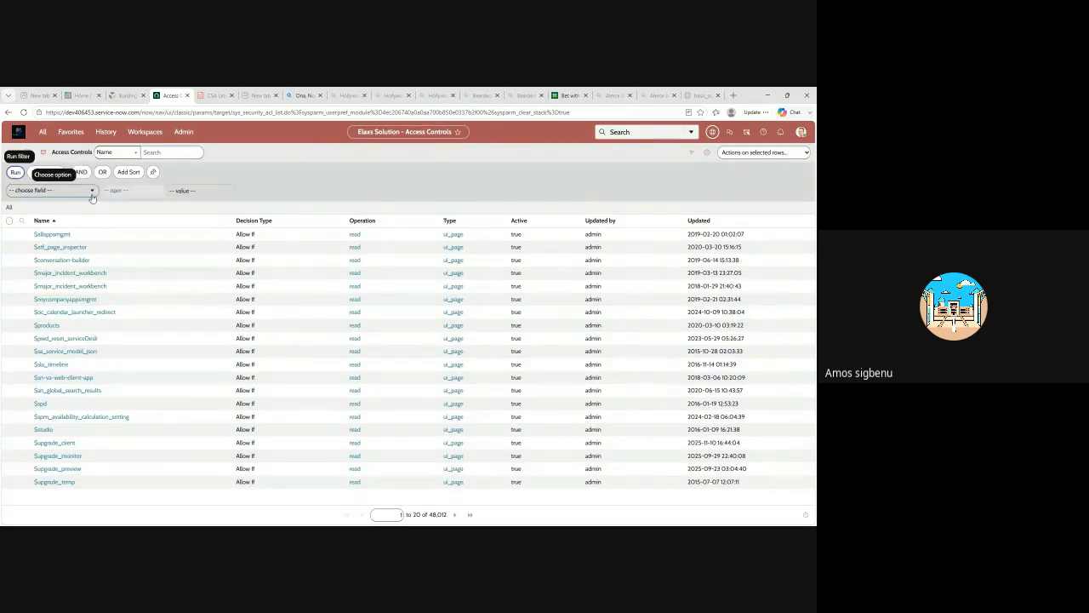
click(92, 192)
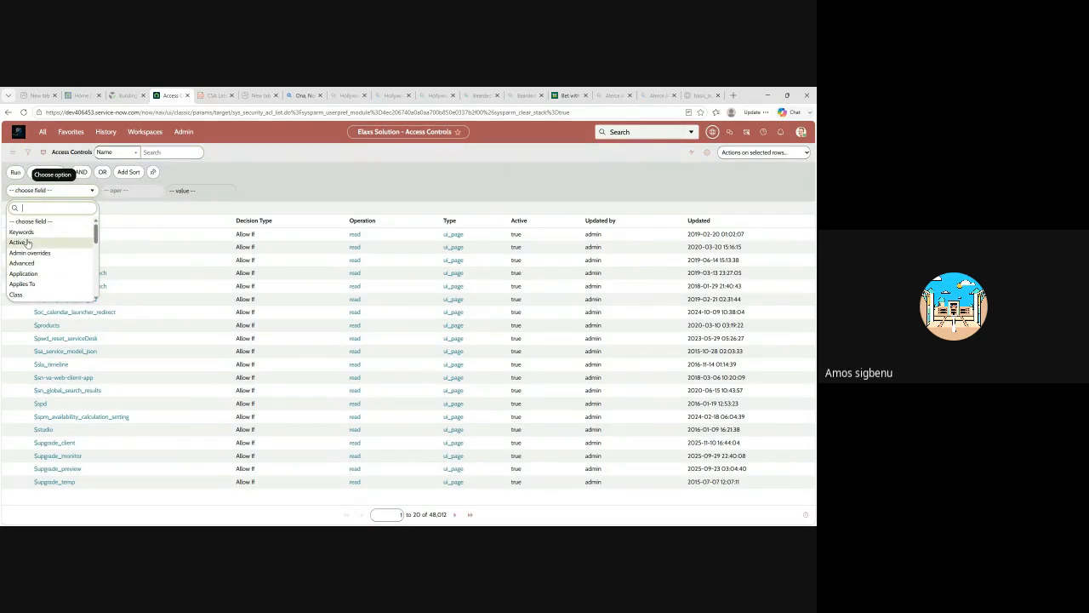
scroll(36, 249, down, 1)
scroll(36, 251, down, 4)
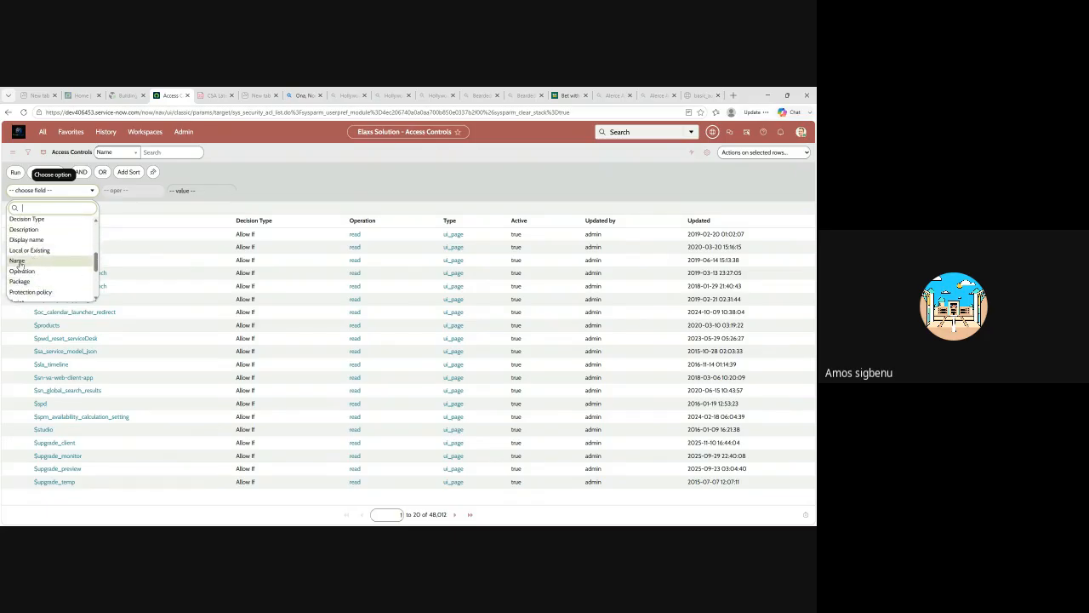
click(19, 261)
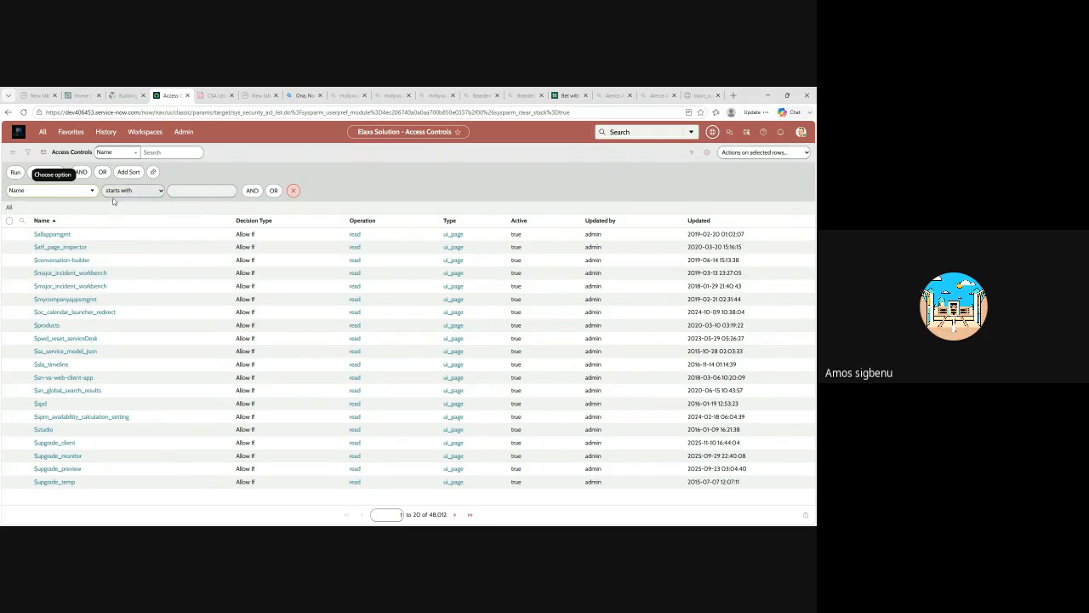
click(178, 190)
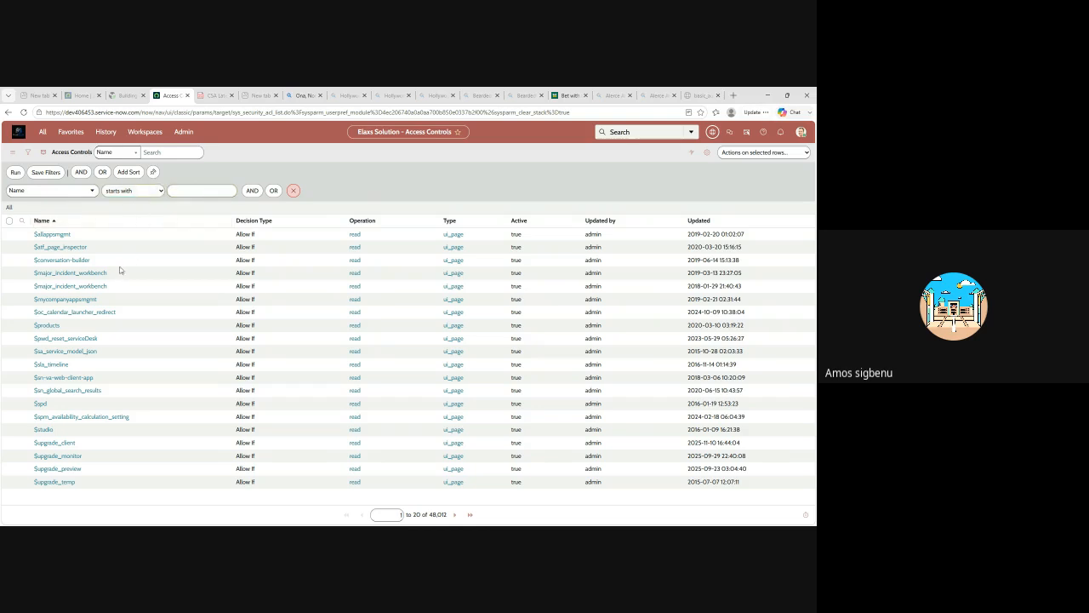
click(123, 228)
click(187, 191)
text(Elaxs)
text(Solu)
text(tion)
key(Return)
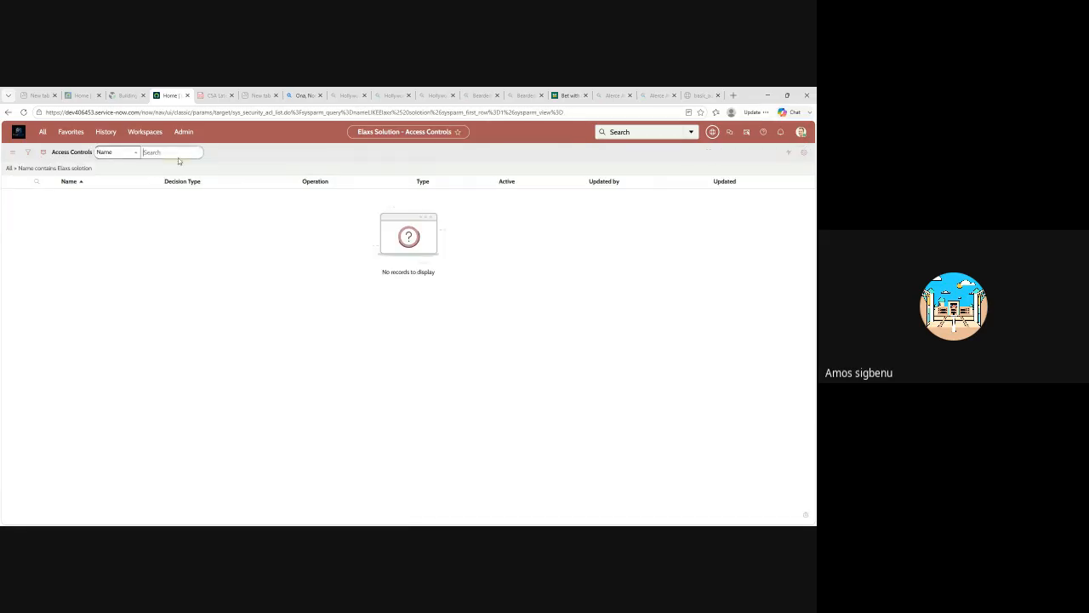
Reopen the list's filter condition, correct the Name value to "Elaxs solution", and run the filter again.
click(35, 169)
click(80, 170)
click(27, 154)
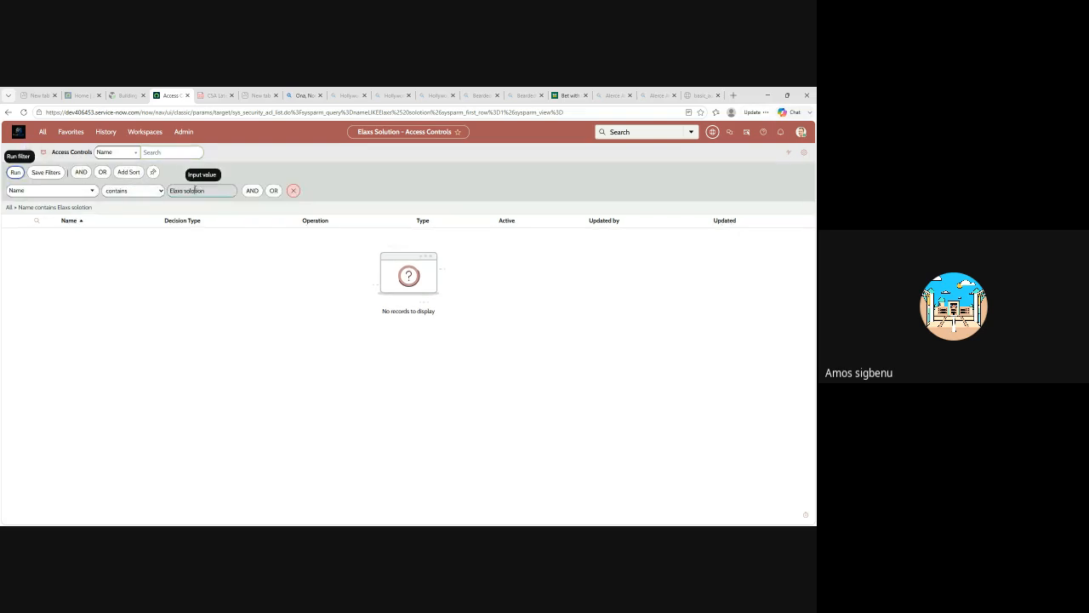
click(198, 190)
key(BackSpace)
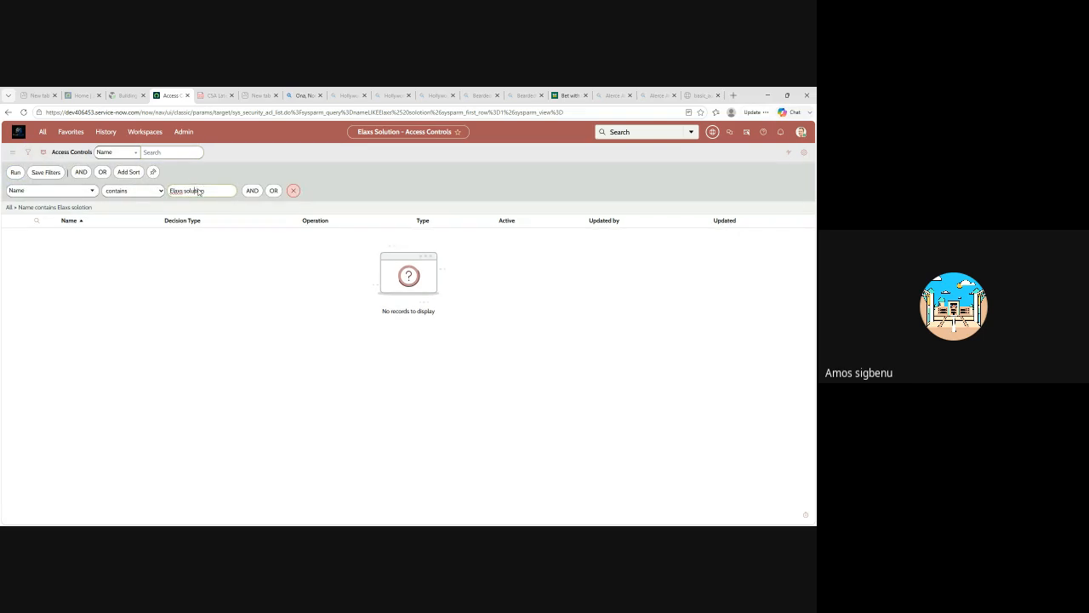
key(Return)
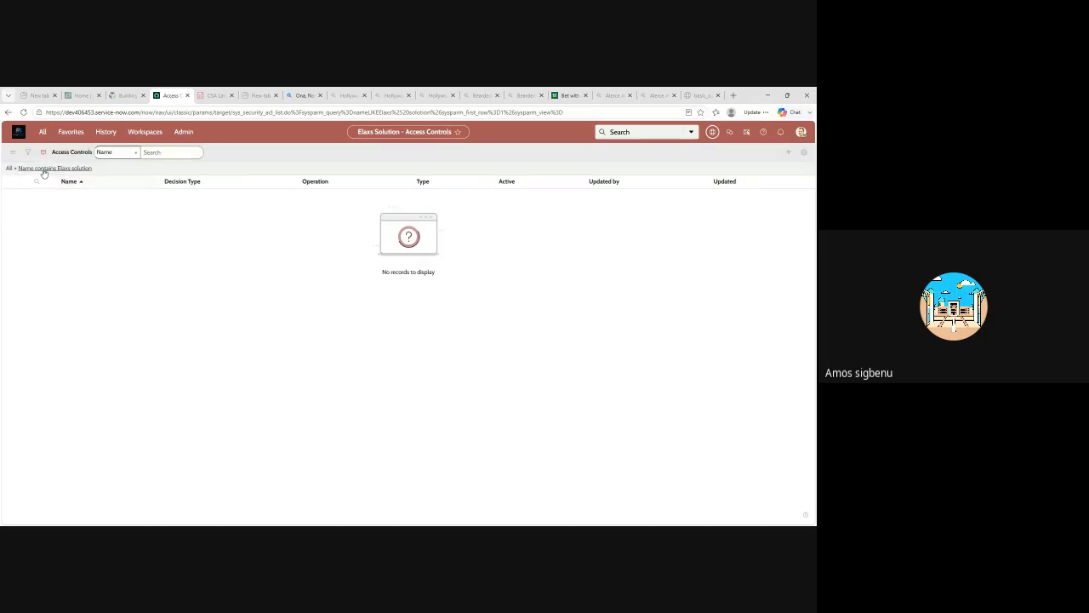
Change the filter's operator so the condition reads Name is "Elaxs solution", and run it.
click(28, 152)
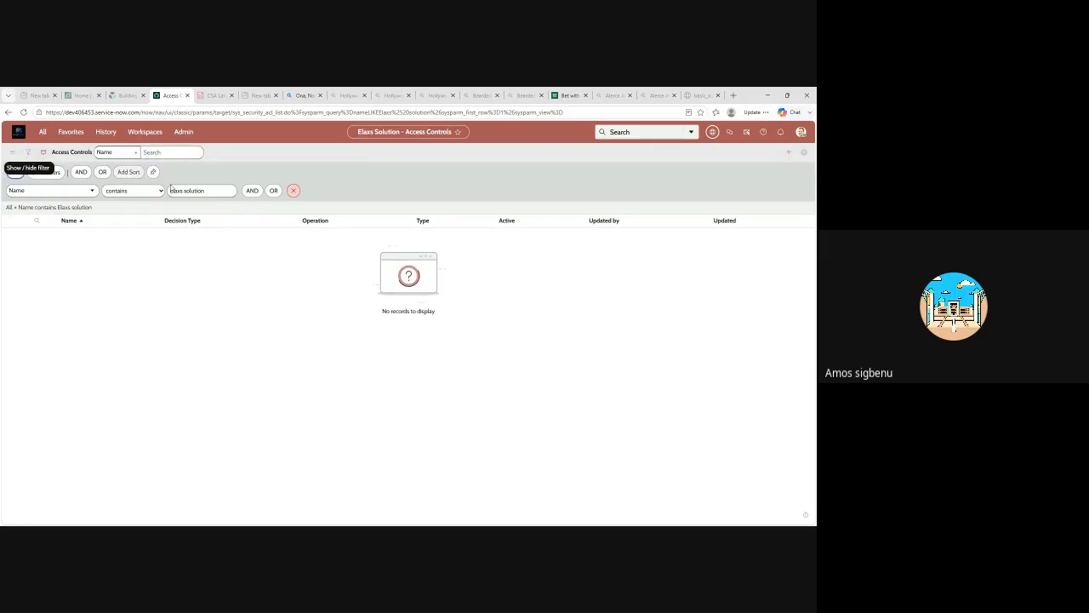
click(92, 191)
scroll(78, 255, down, 10)
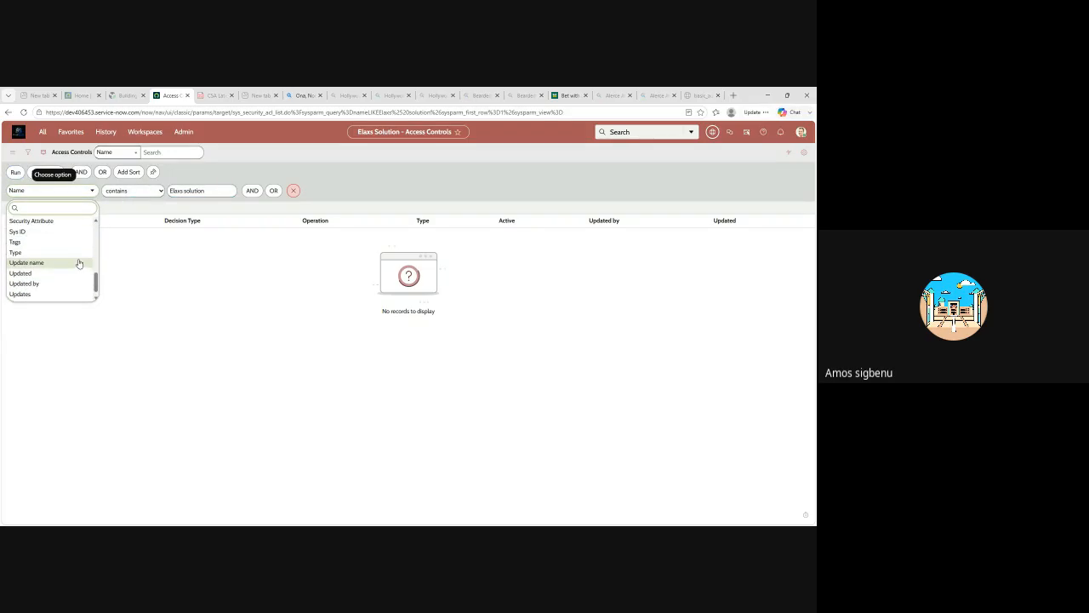
scroll(78, 263, up, 5)
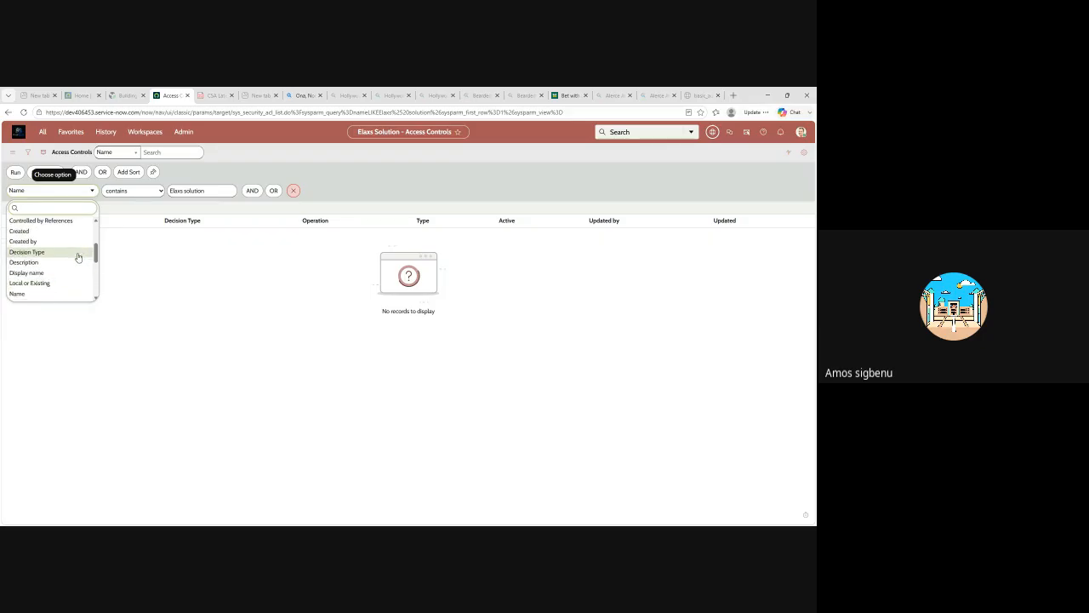
scroll(79, 257, up, 5)
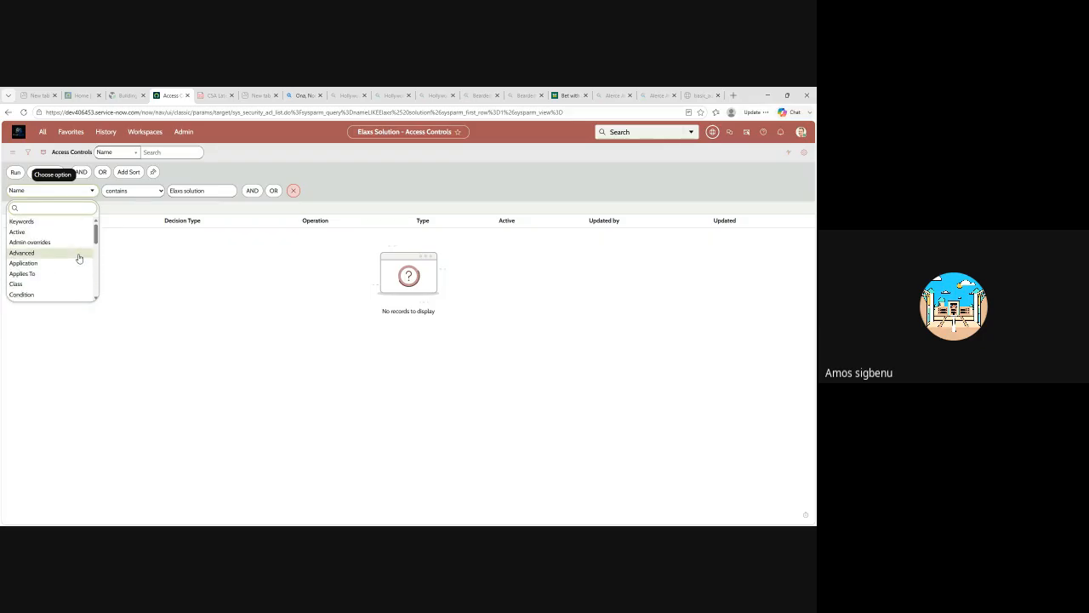
scroll(79, 258, down, 4)
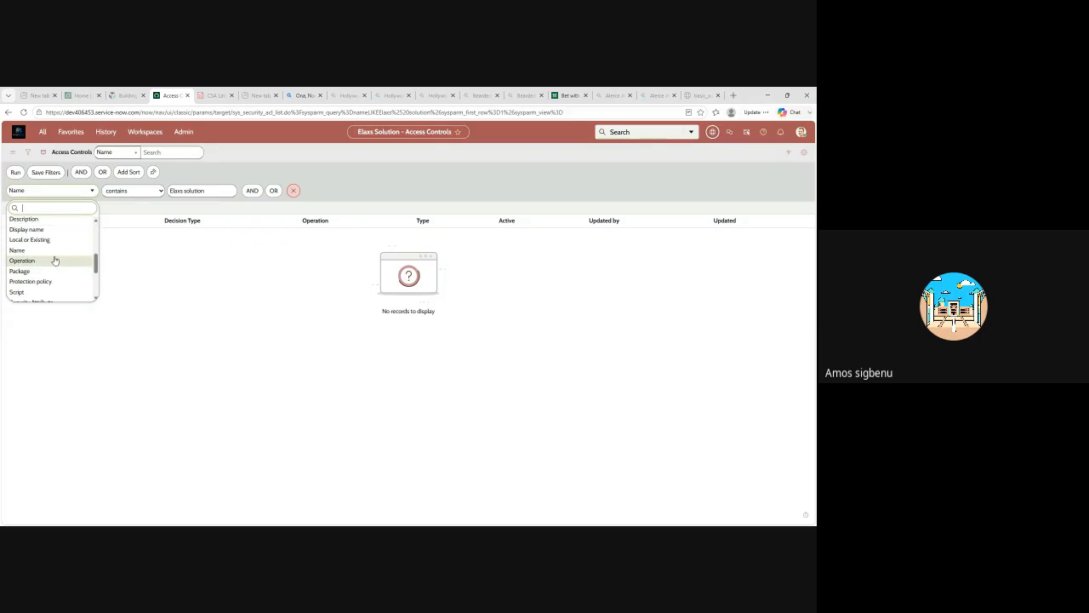
click(38, 250)
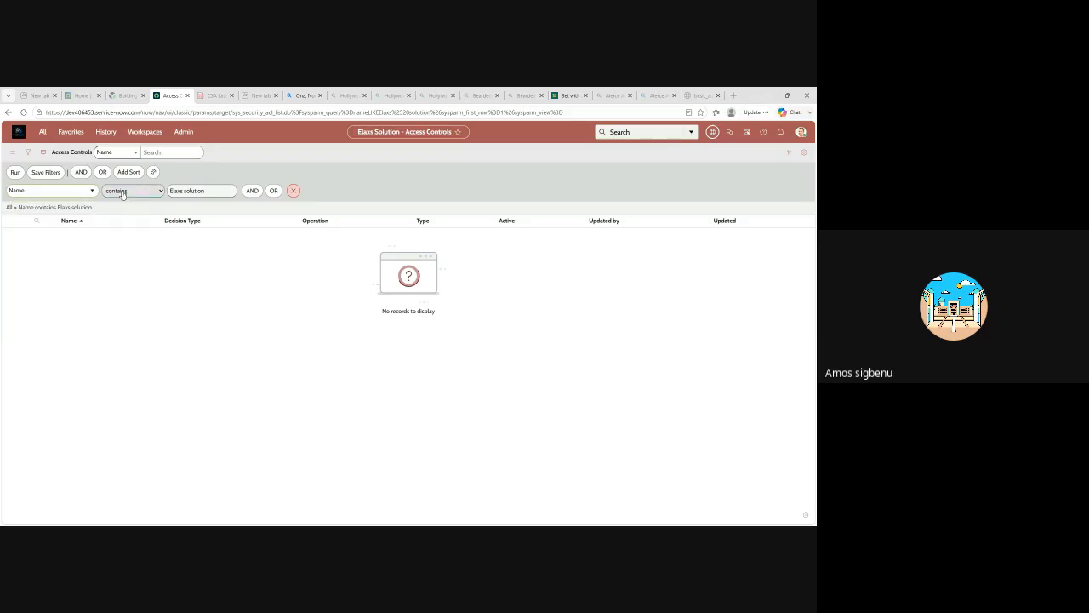
click(111, 250)
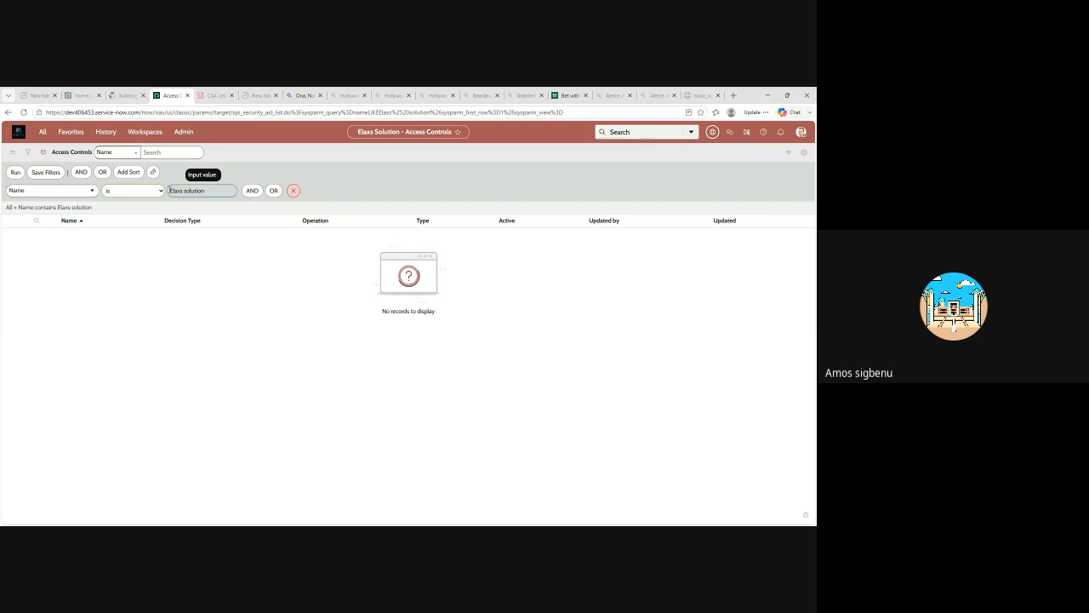
click(15, 172)
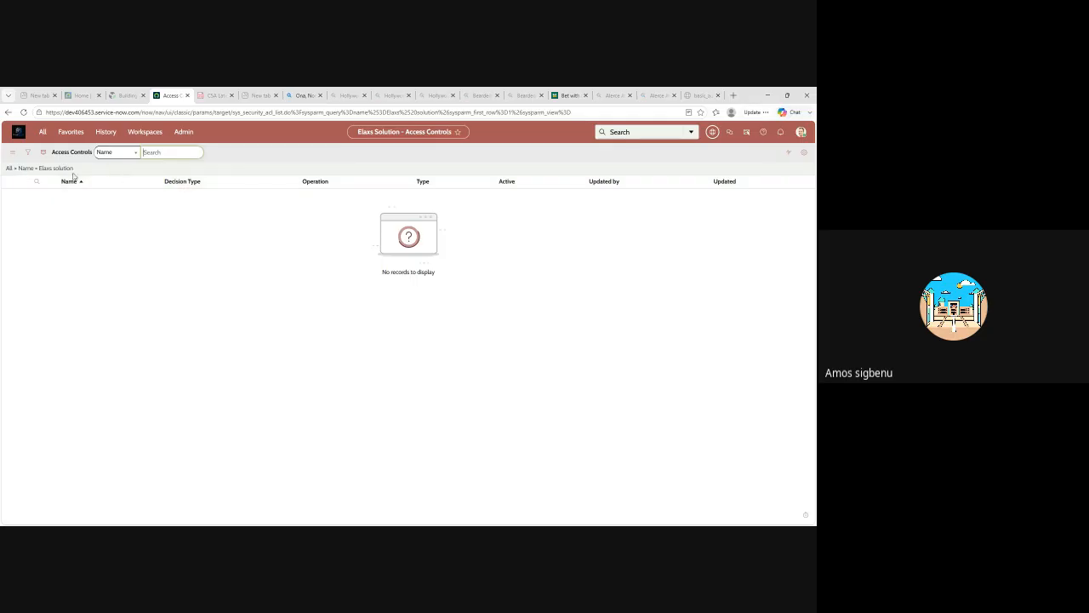
Filter the application navigator for "elaxs" and open the Elaxs Solutions record list.
click(11, 154)
mouse_move(53, 161)
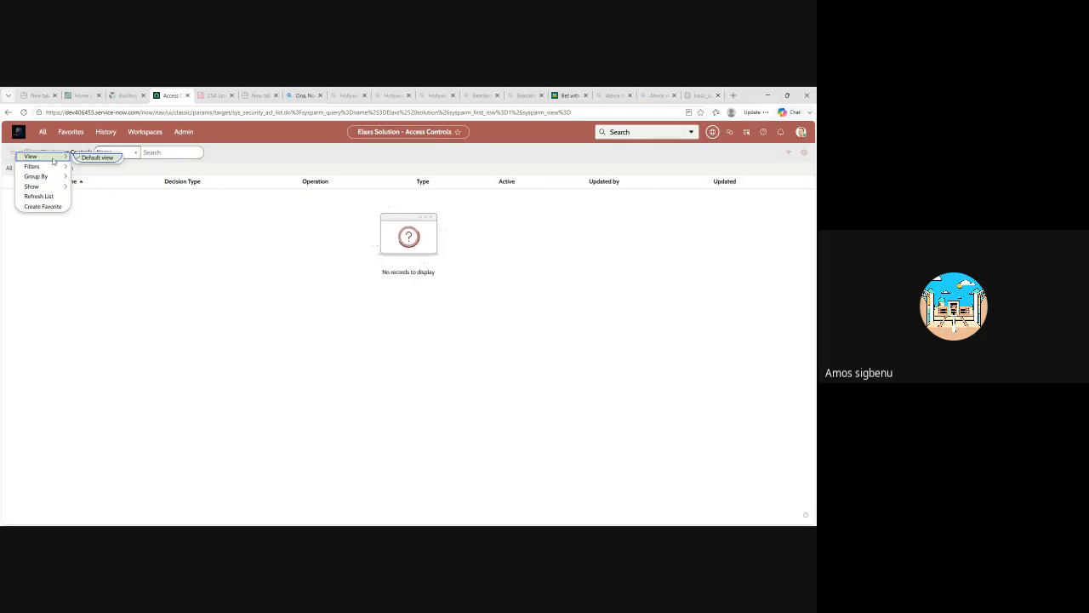
click(43, 132)
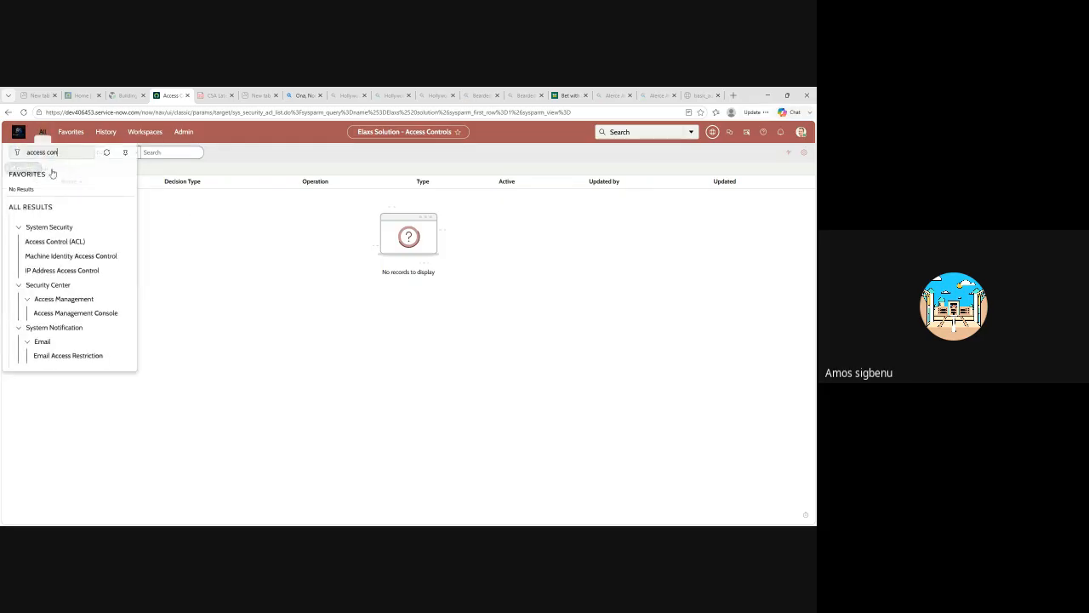
click(83, 155)
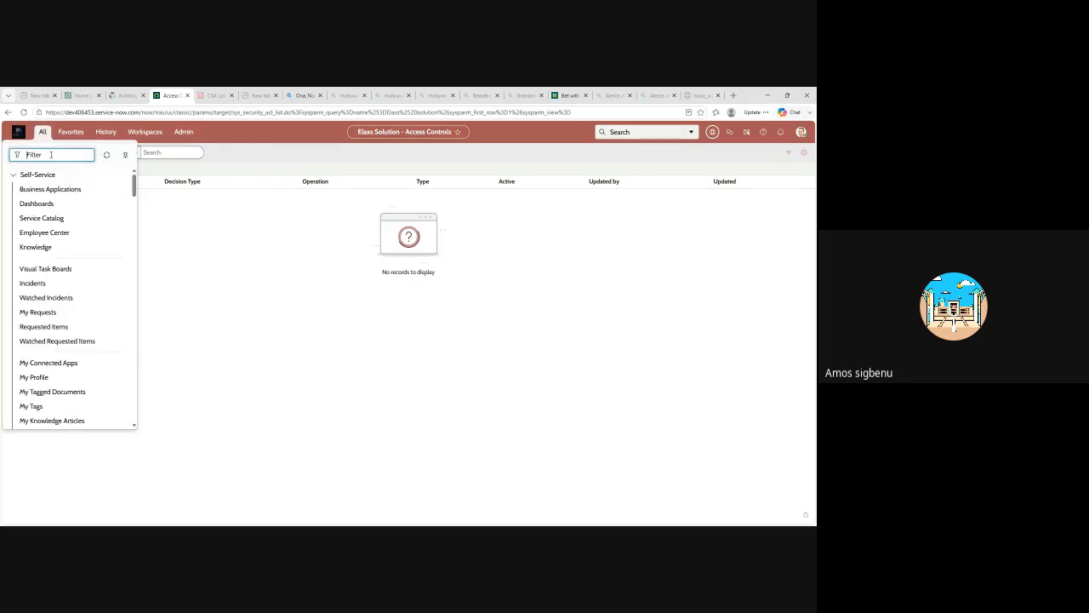
text(elaxs)
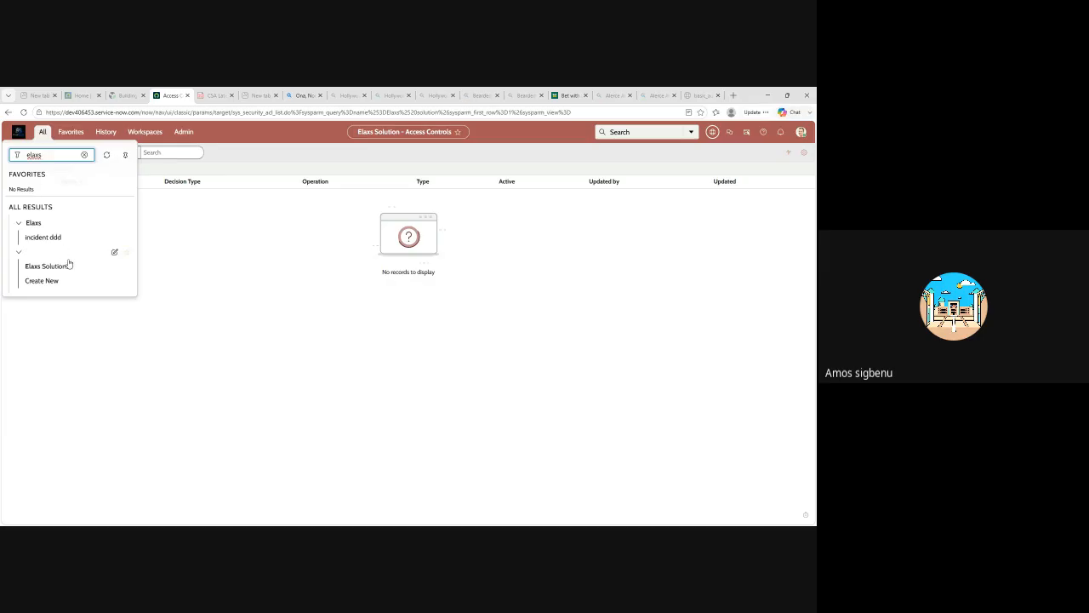
click(42, 252)
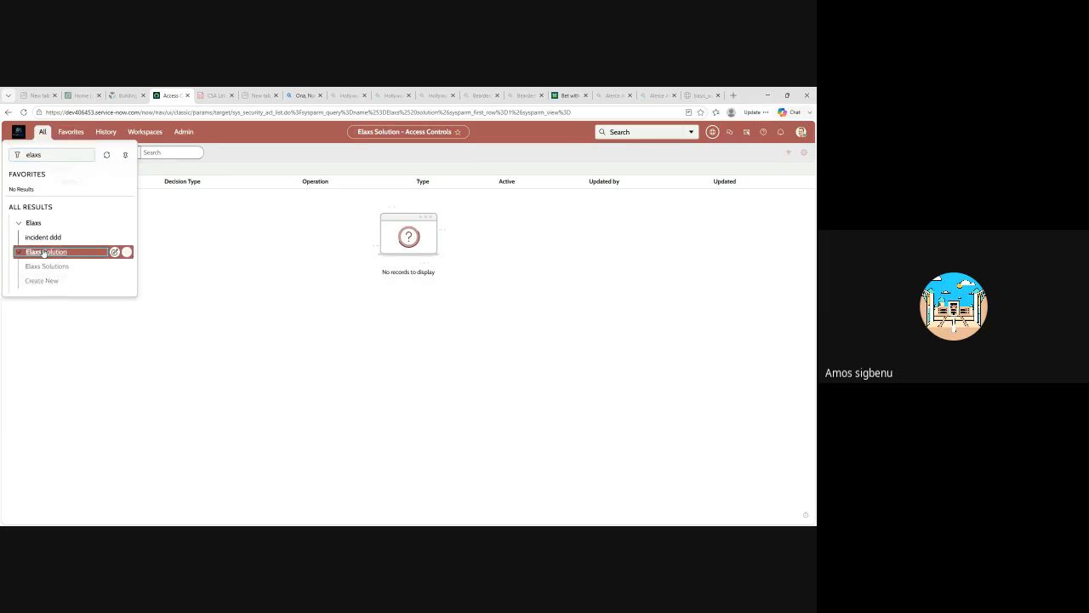
click(40, 253)
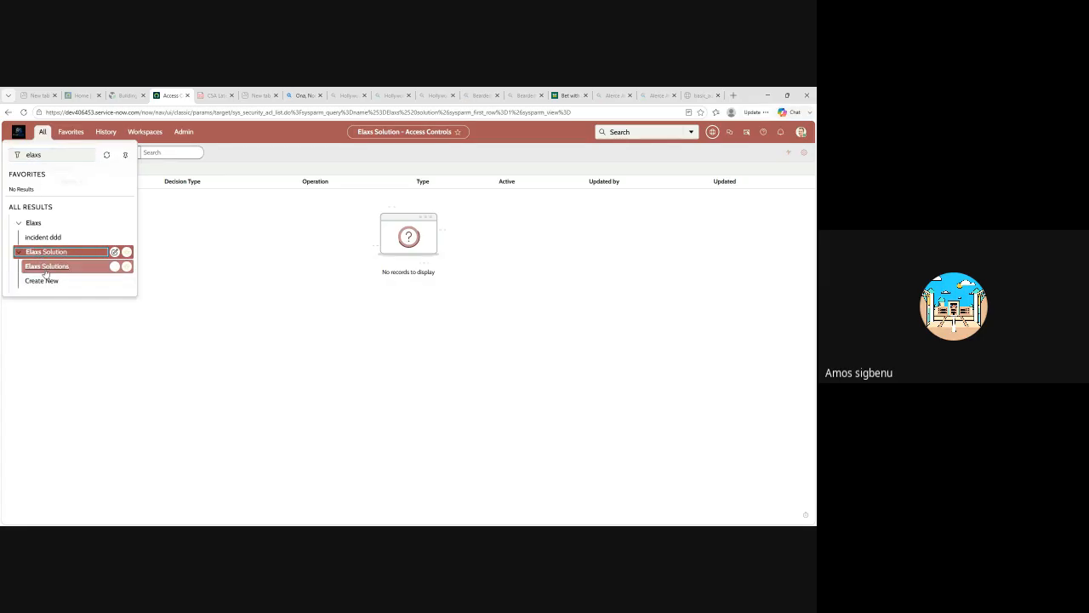
click(44, 267)
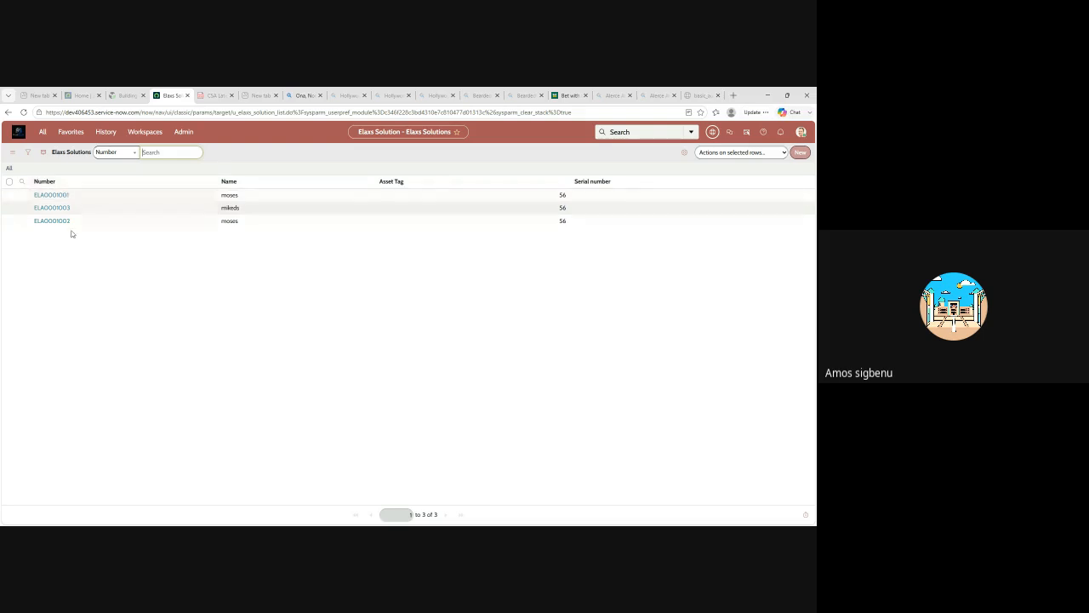
Filter the application navigator for "access contro" and reopen the Access Control (ACL) list.
click(42, 135)
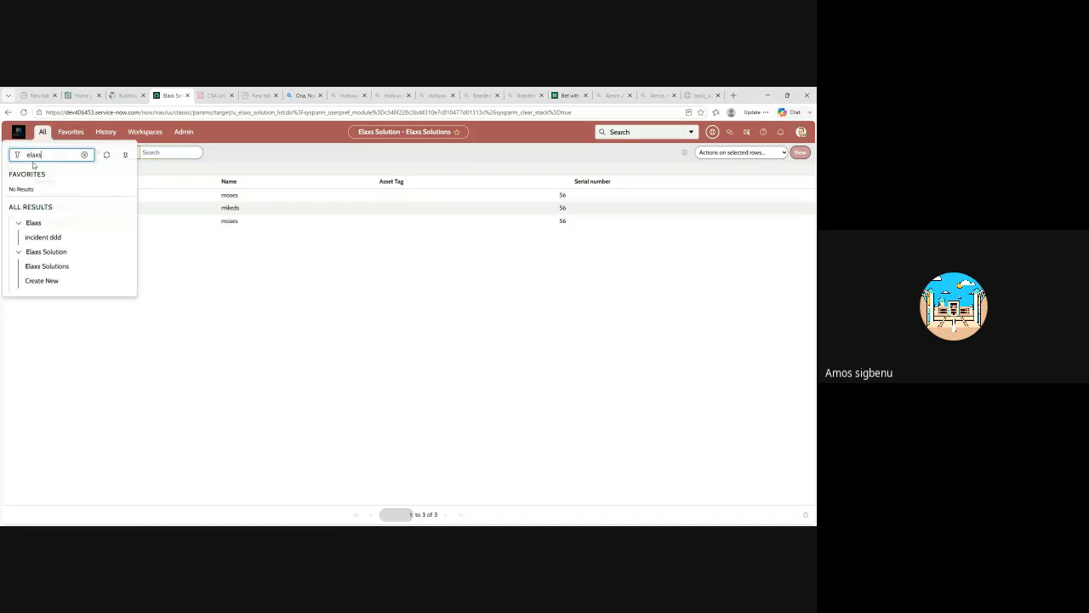
click(84, 154)
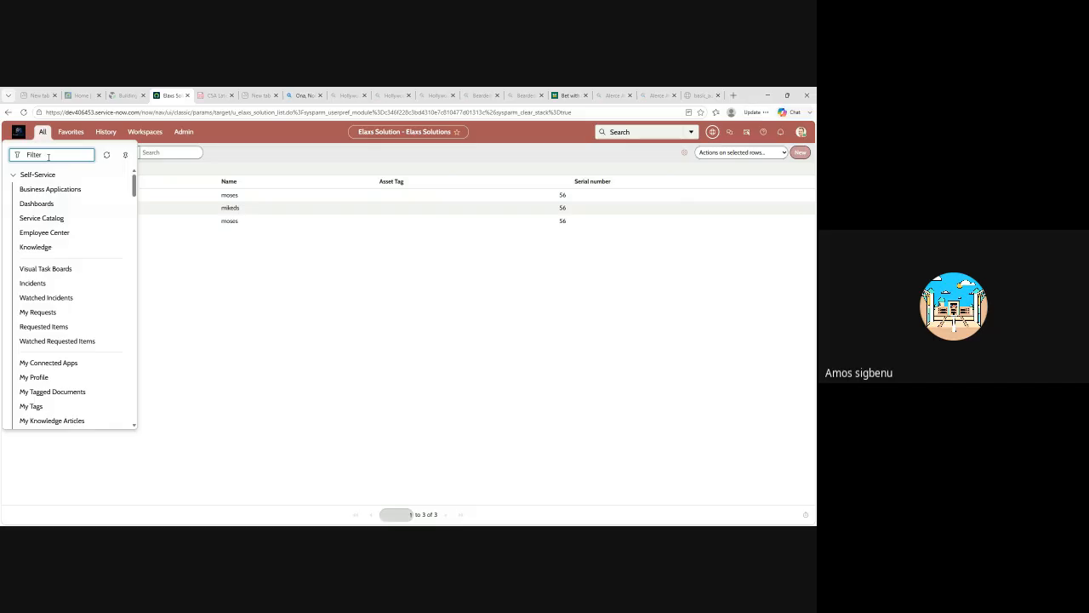
text(access)
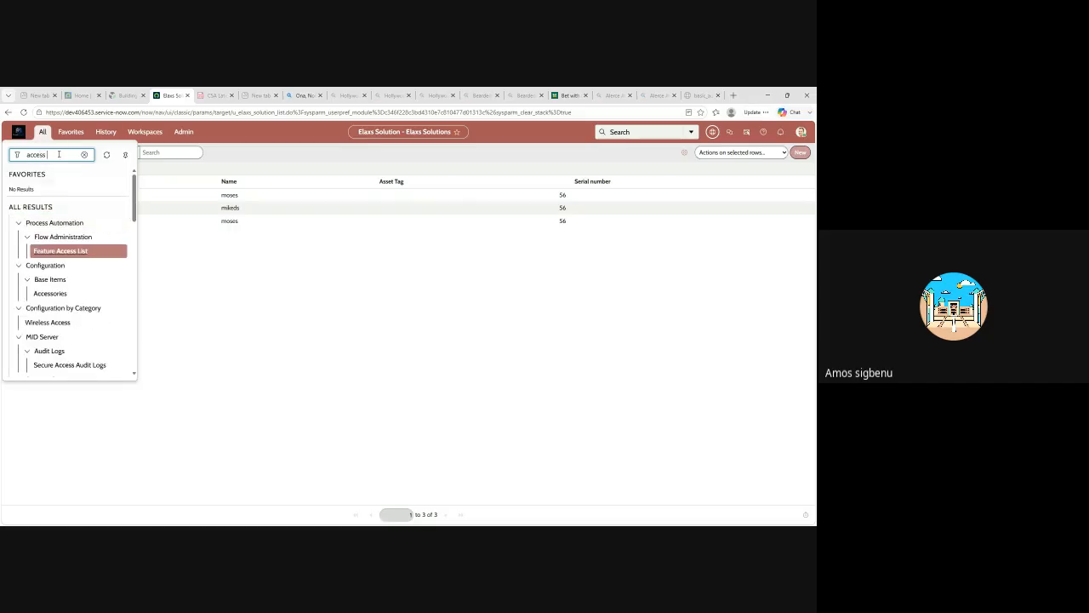
text( contro)
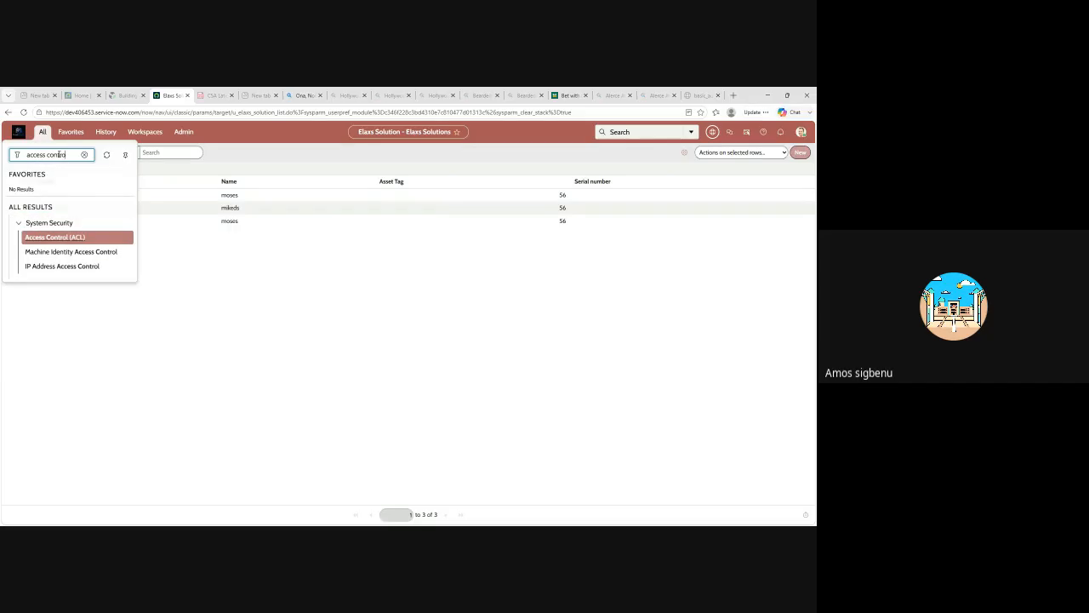
click(50, 238)
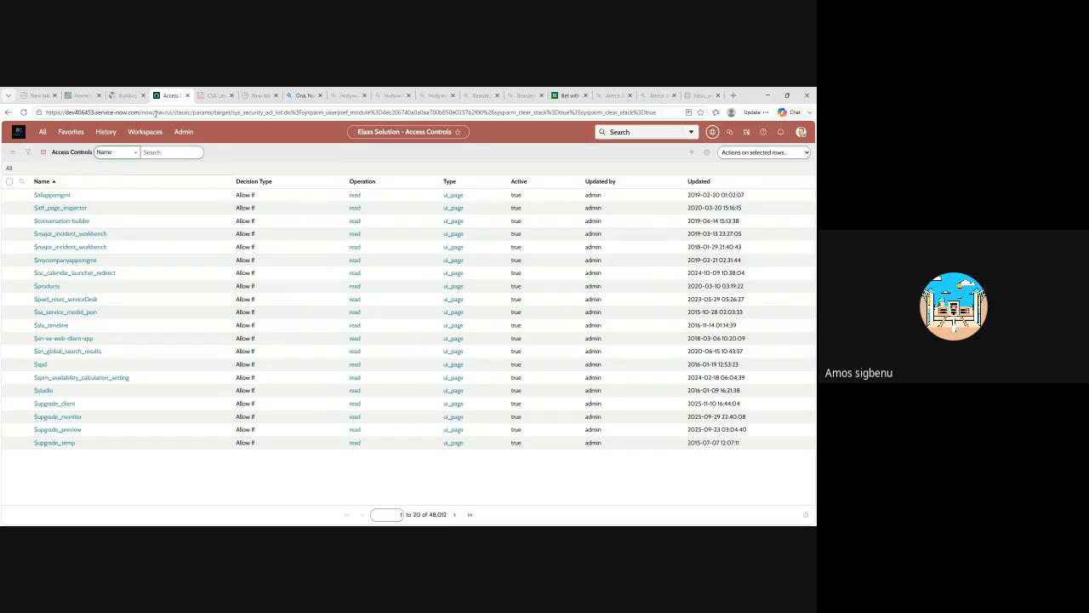
Search the access controls by name for "solution", and search the Name column for "Elaxs".
click(158, 151)
key(Return)
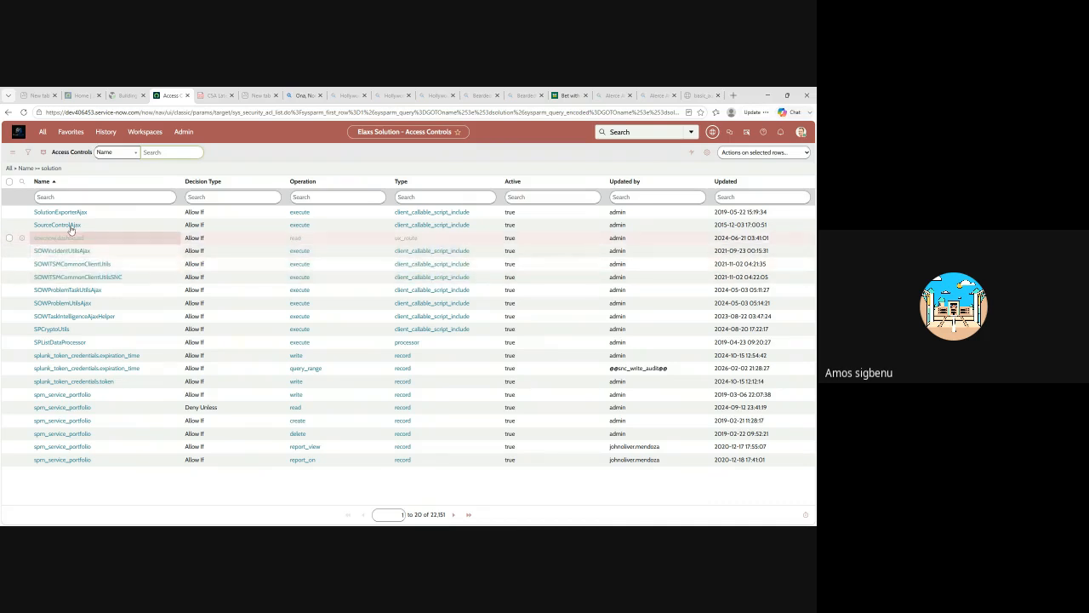
click(52, 196)
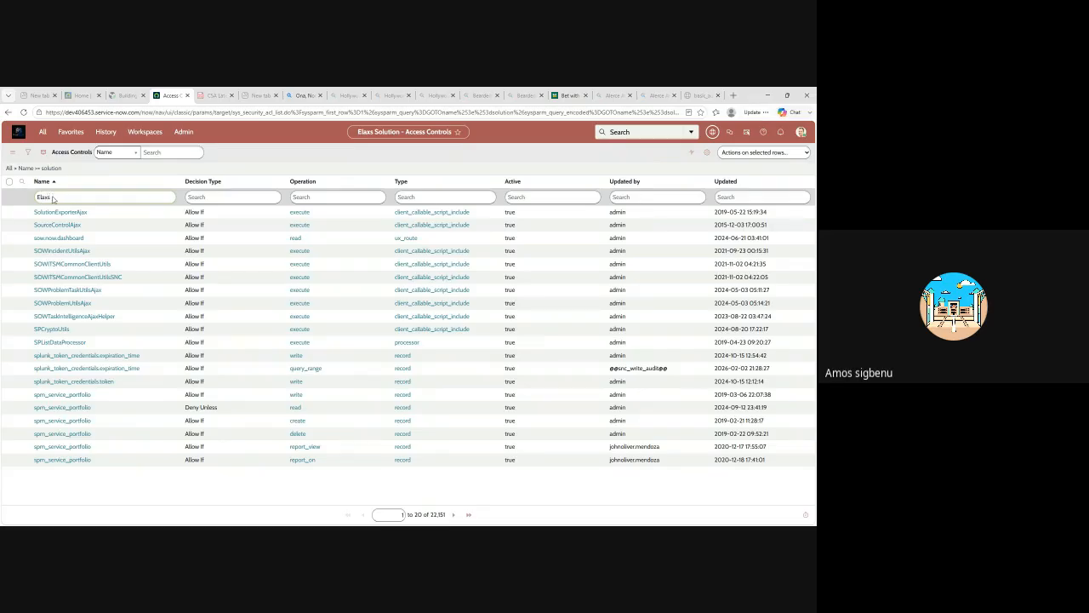
key(Return)
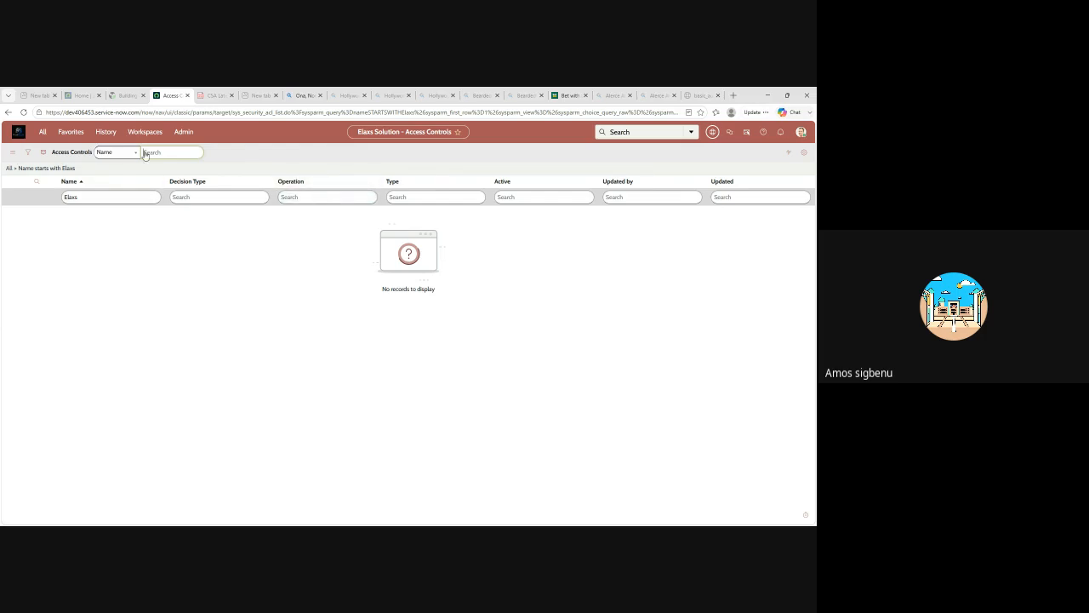
Clear the "Elaxs" name search and list all access controls again.
double_click(81, 197)
key(BackSpace)
click(38, 171)
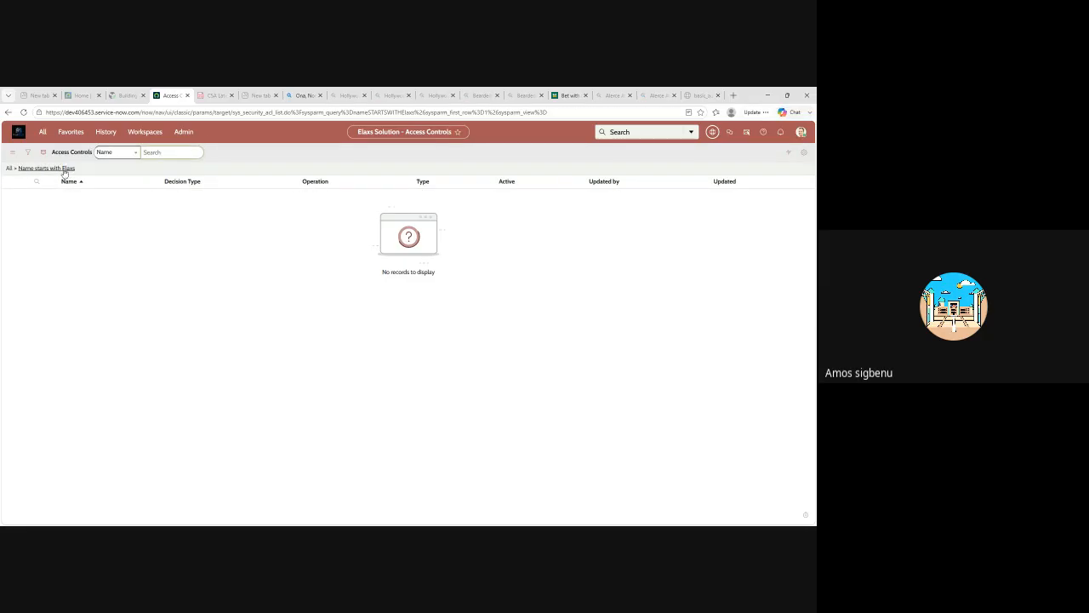
click(10, 169)
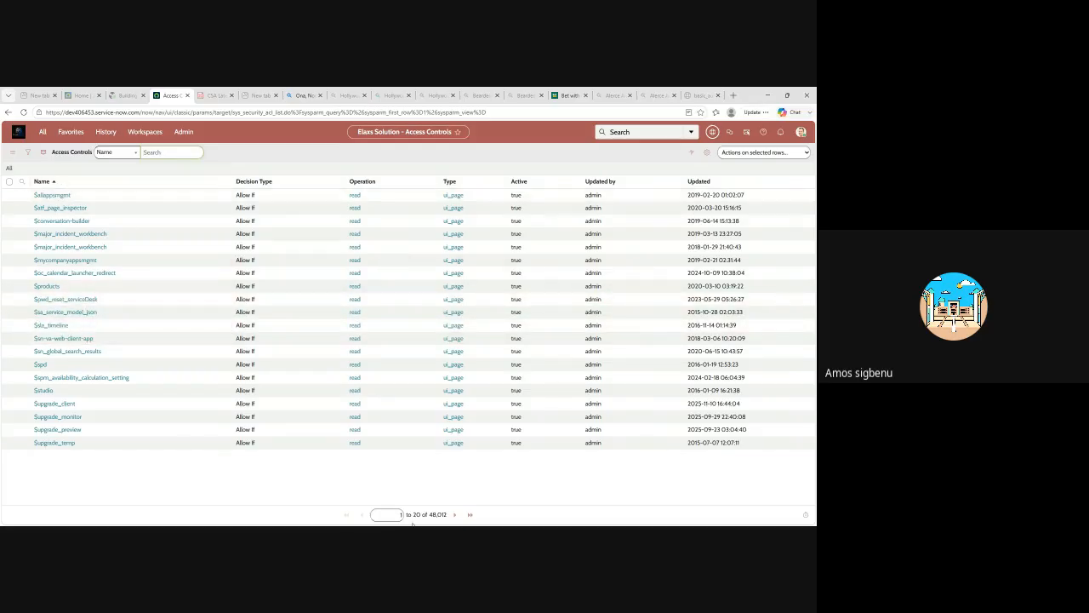
Go to the last page of access controls, review the first x_2097753_laons_0_loan_apps create rule and its required role, and return to the list.
click(470, 517)
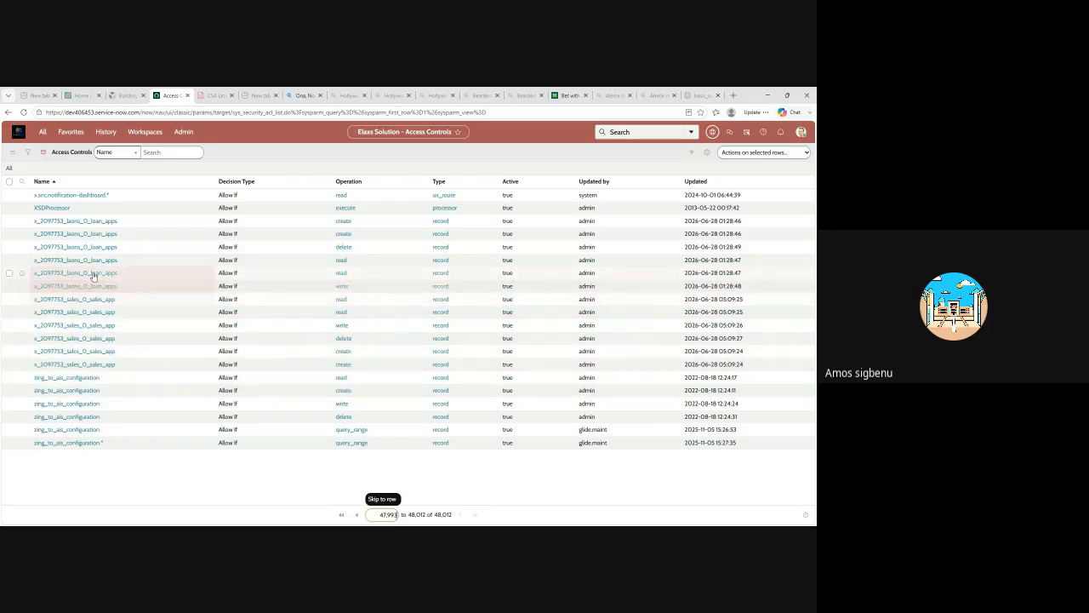
click(62, 223)
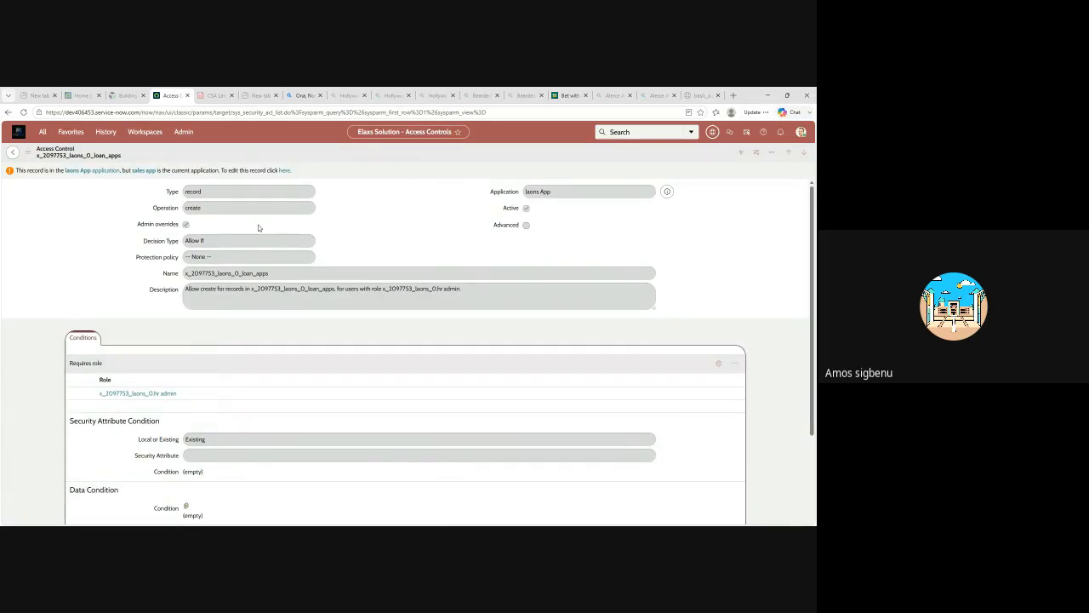
scroll(242, 256, down, 2)
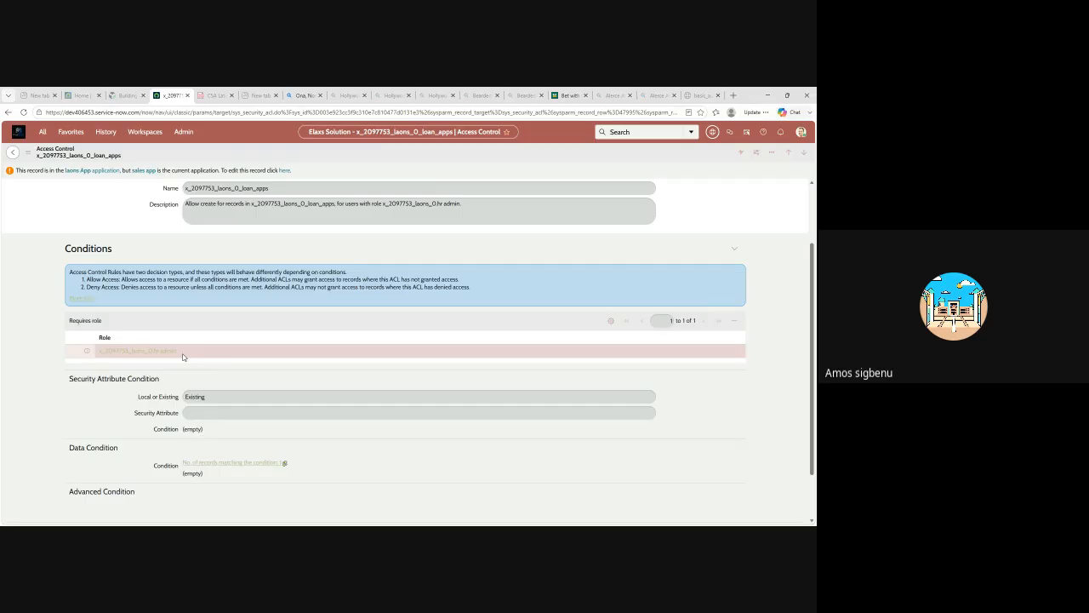
scroll(182, 357, up, 2)
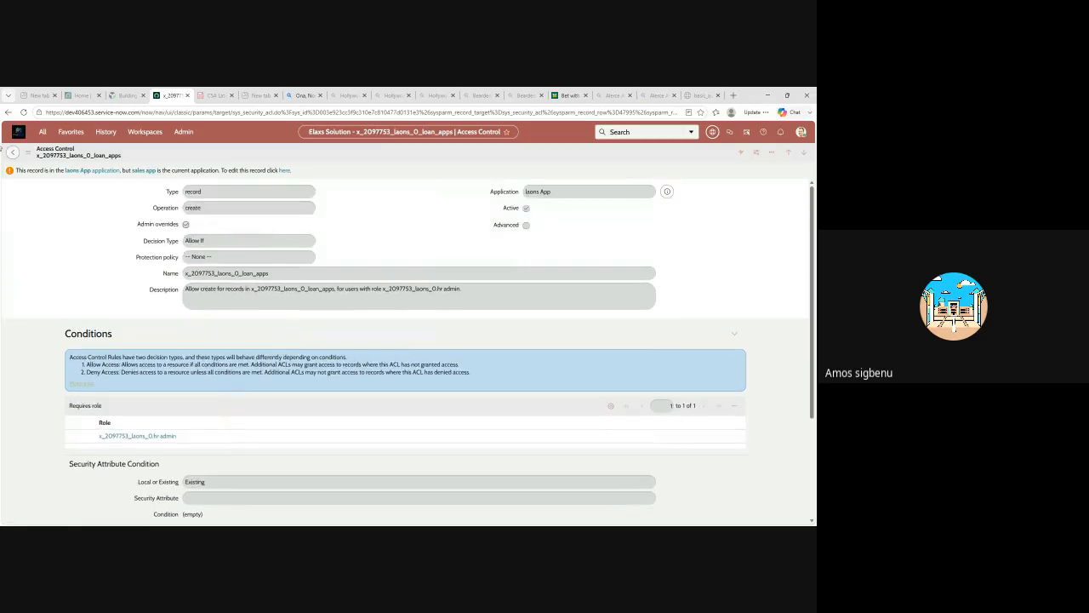
click(13, 154)
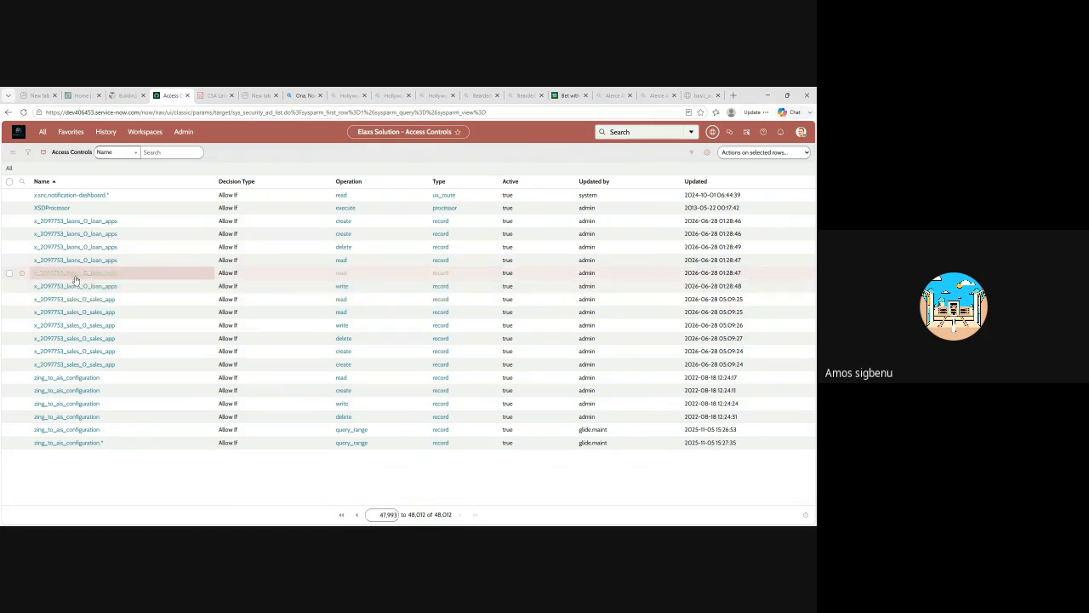
Reopen the first x_2097753_laons_0_loan_apps create access control and elevate the session to the security_admin role.
click(76, 223)
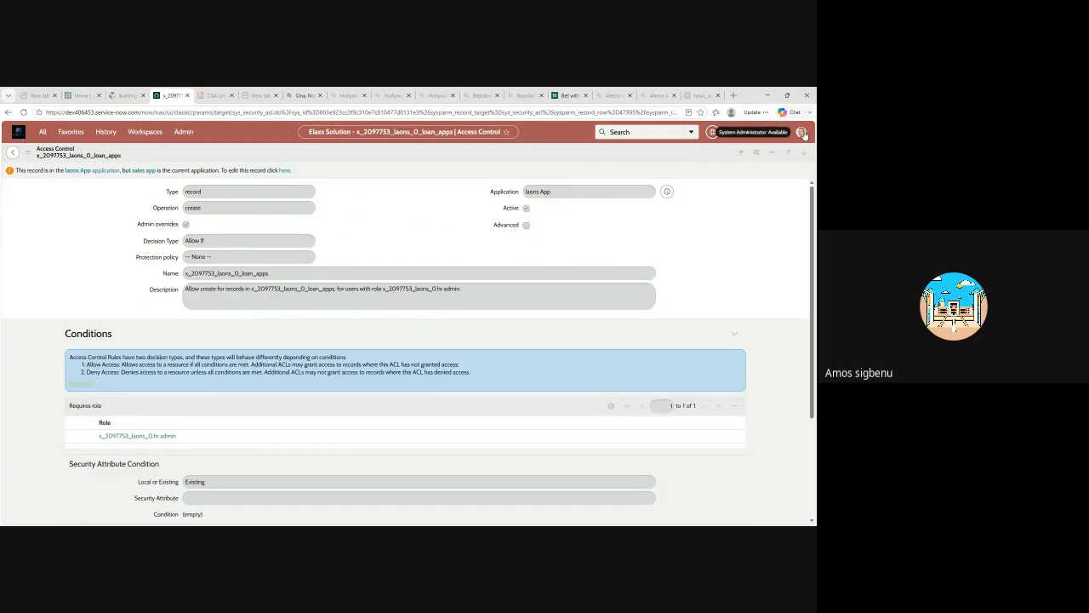
click(801, 132)
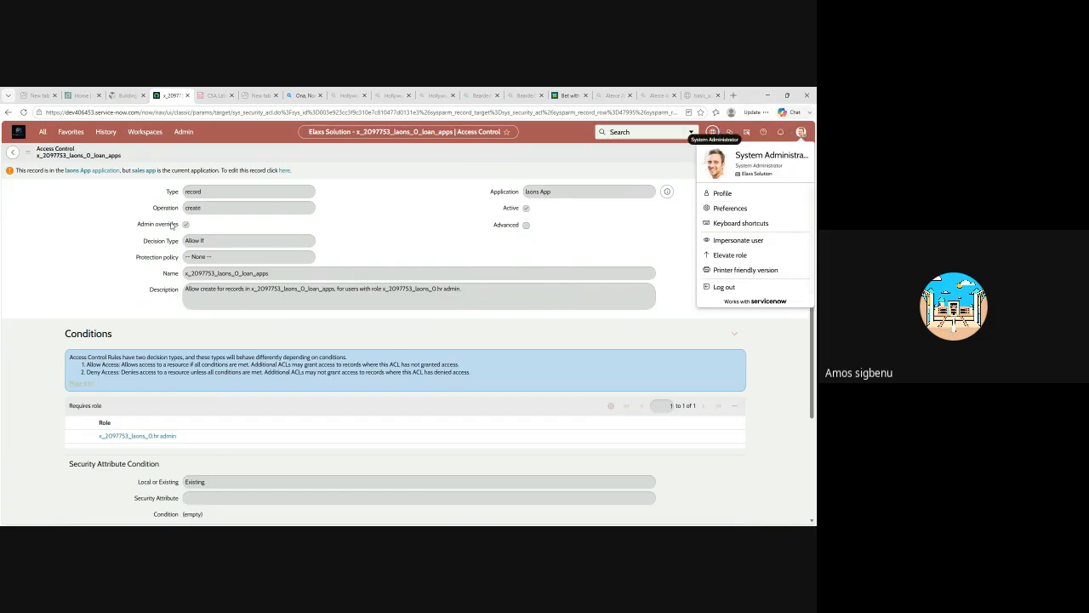
click(730, 255)
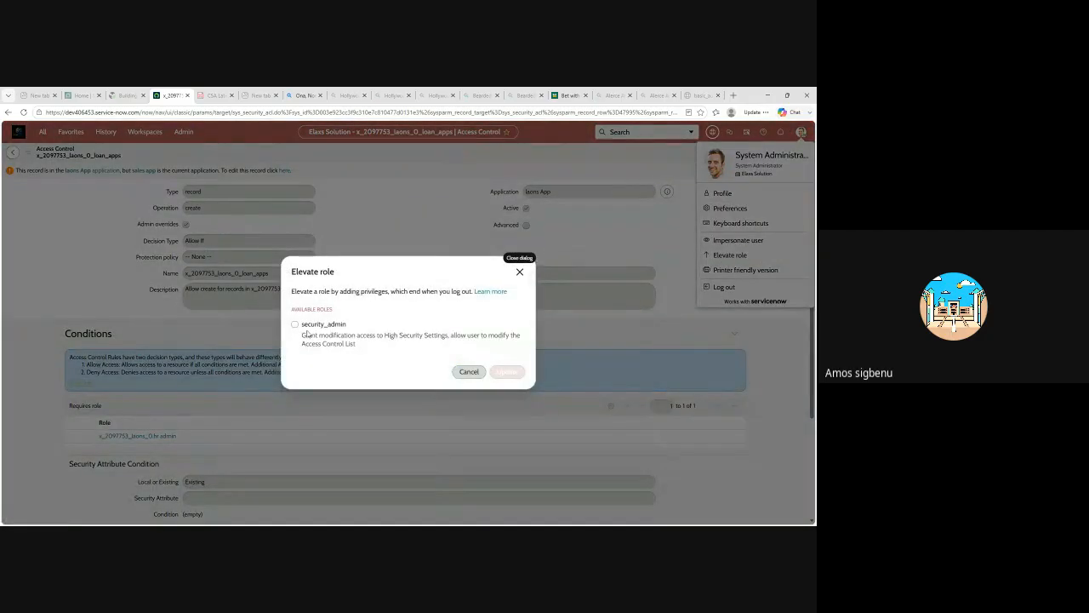
click(294, 326)
click(513, 372)
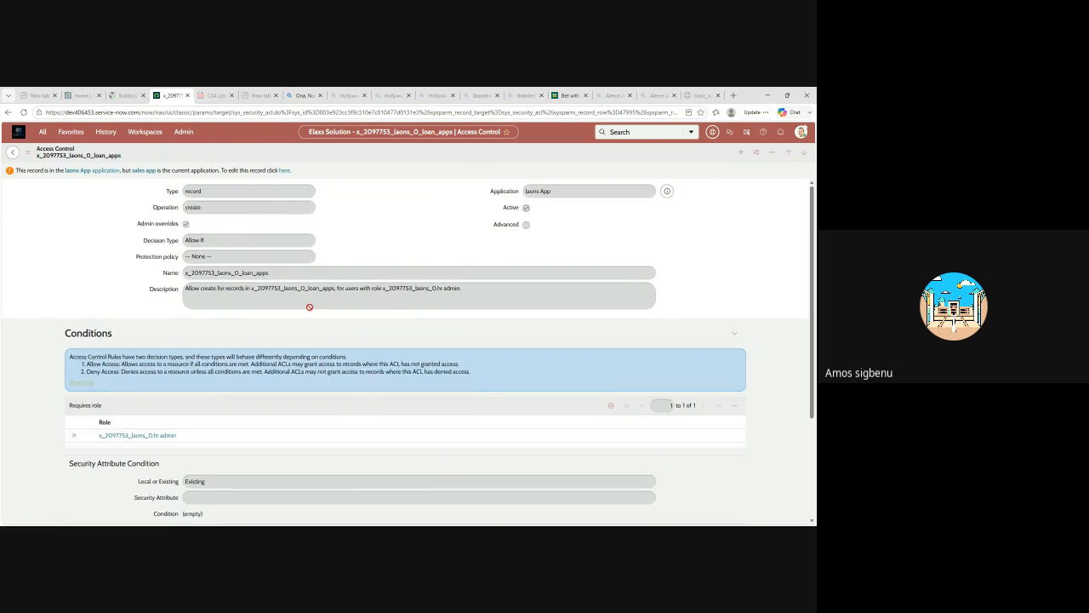
Examine the loan apps access control's fields, conditions and required role with the elevated role, and return to the list.
scroll(299, 332, down, 3)
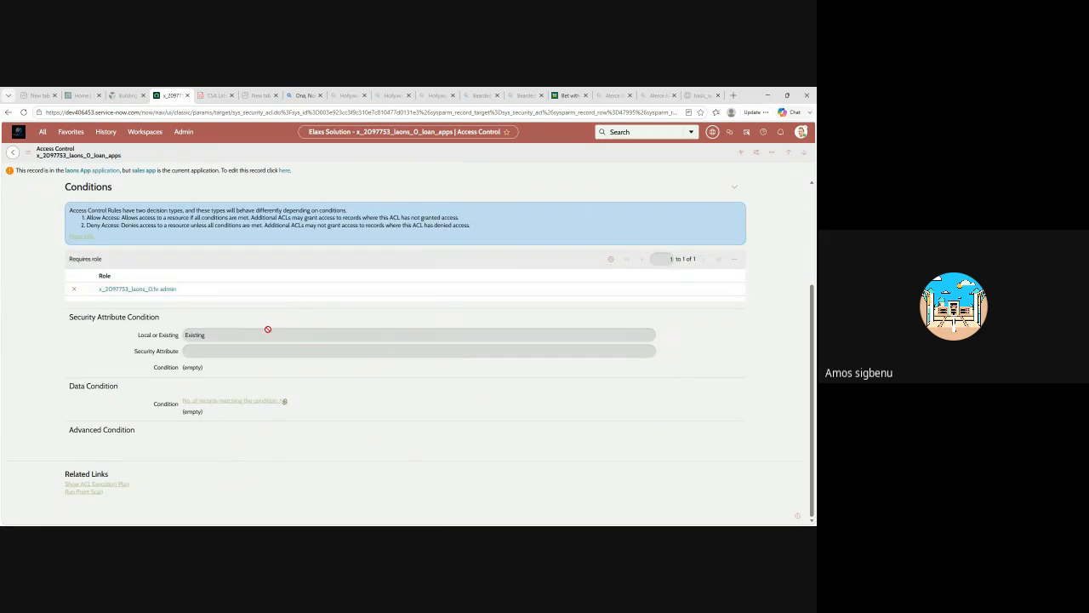
scroll(267, 331, up, 2)
scroll(268, 340, down, 2)
scroll(263, 297, up, 3)
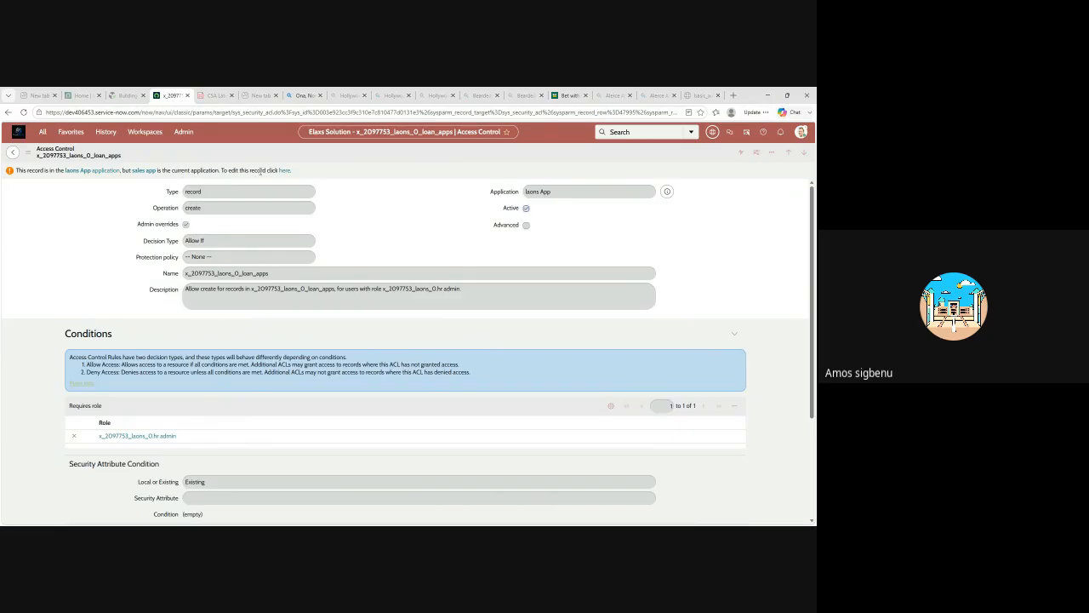
click(14, 153)
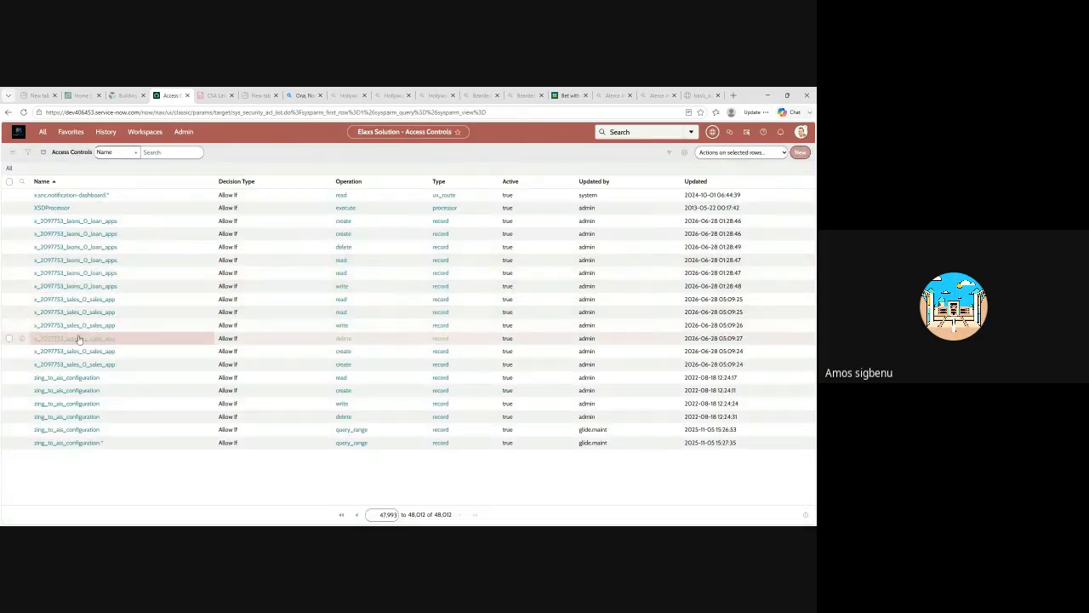
Open the x_2097753_sales_0_sales_app write access control to review its fields and required role, and return to the list.
click(64, 326)
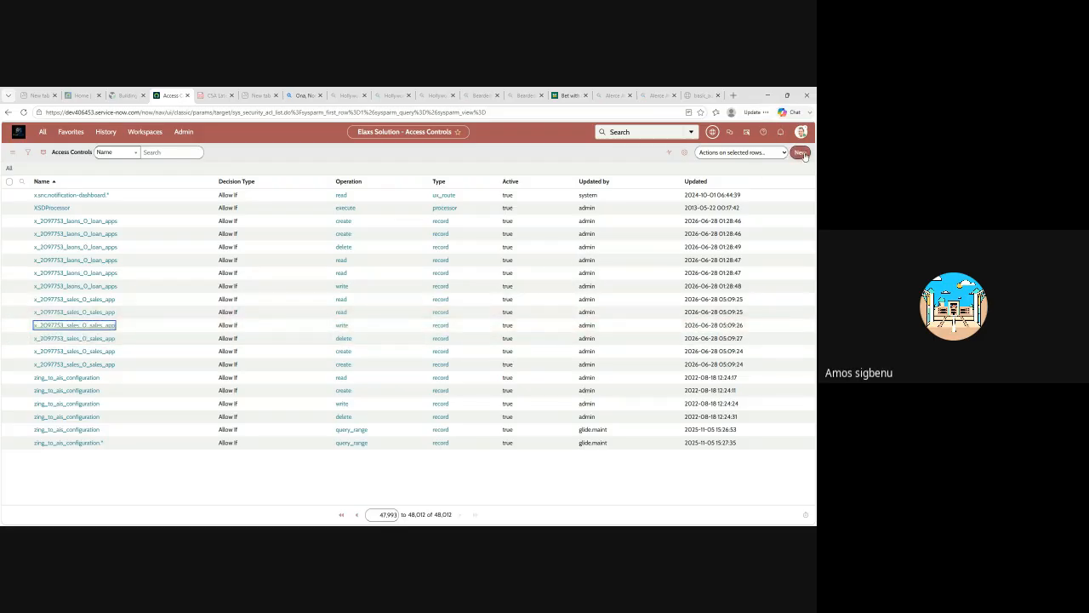
key(Return)
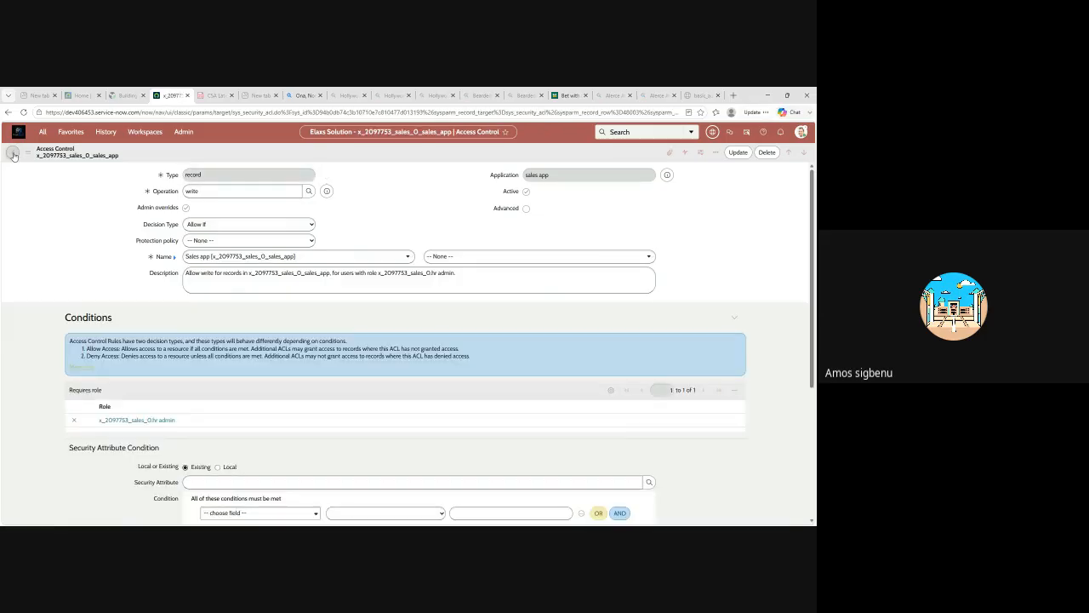
click(13, 155)
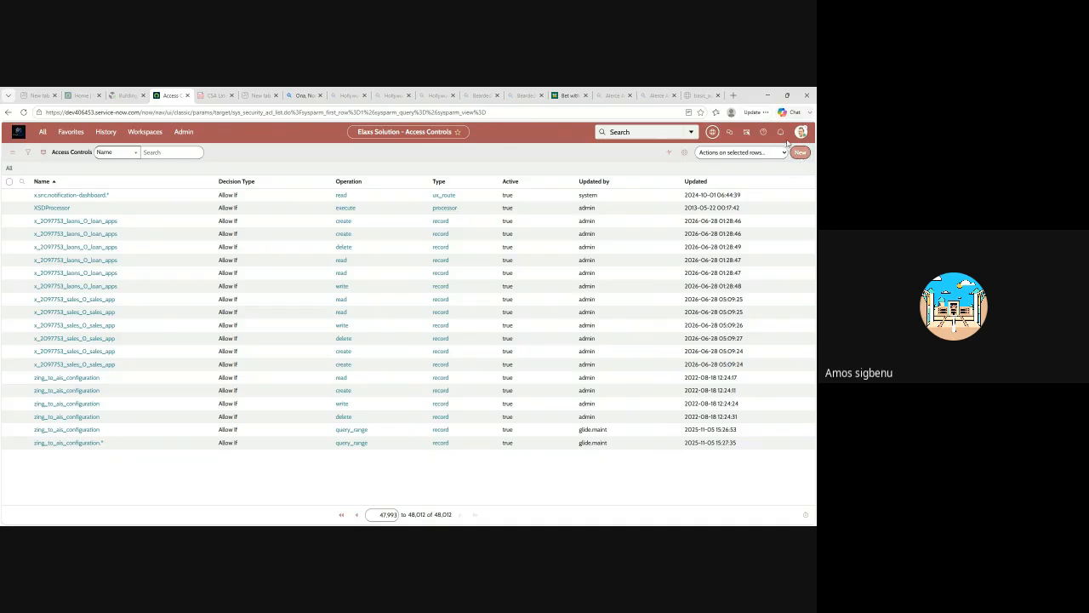
Remove the elevated security_admin role, check the x_2097753_sales_0_sales_app write access control without it, and return to the list.
click(801, 132)
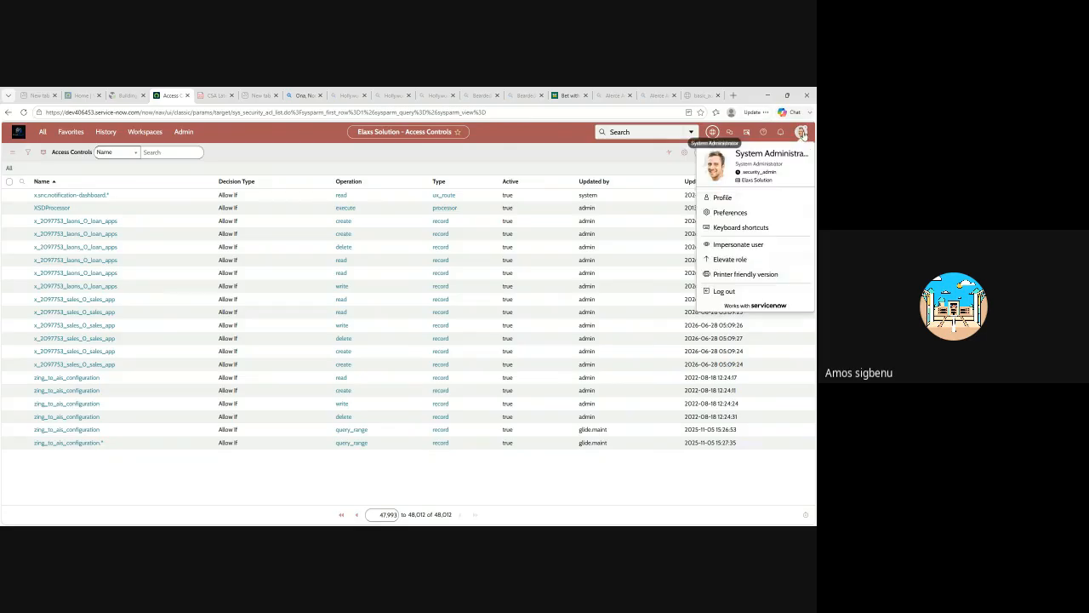
click(744, 258)
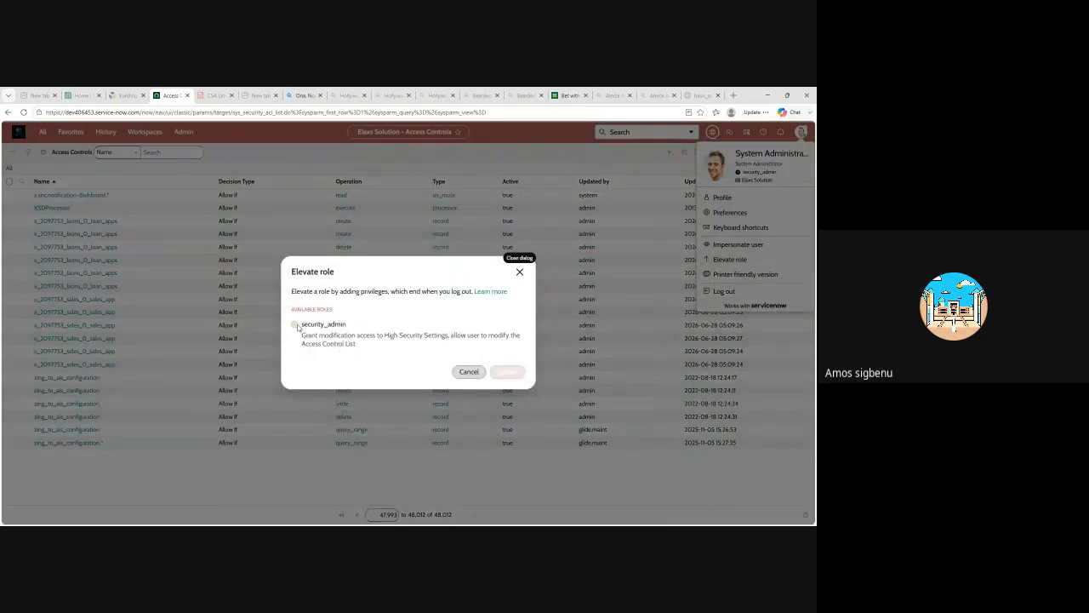
click(296, 325)
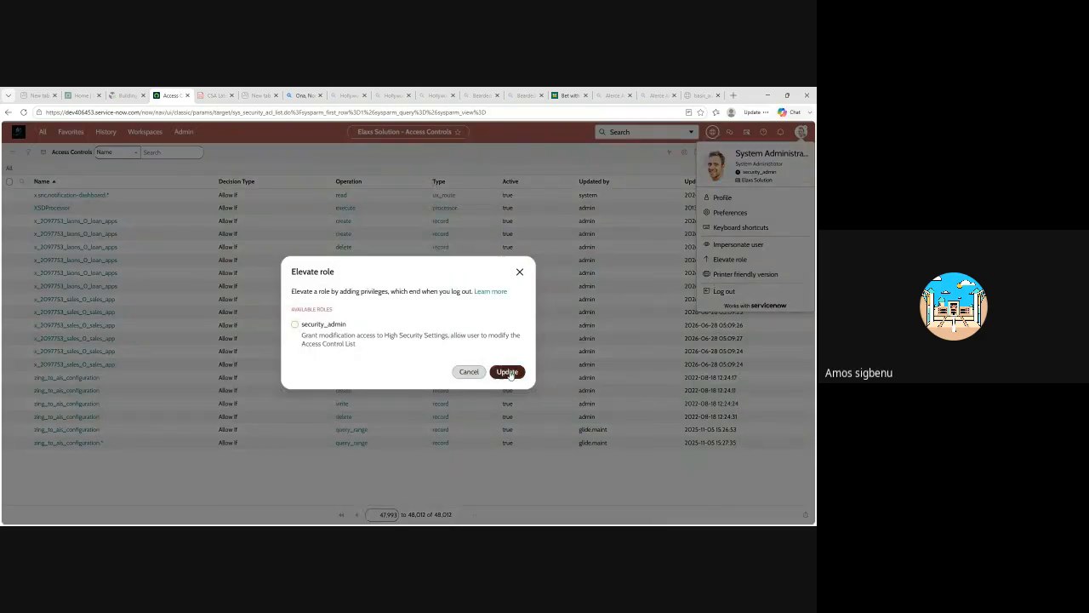
click(508, 372)
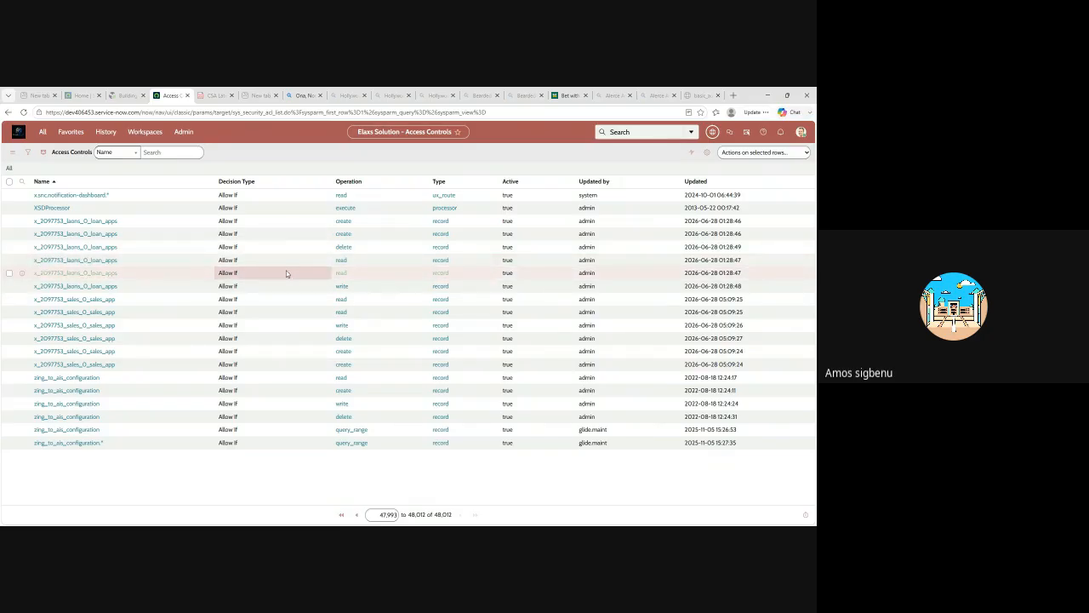
click(95, 326)
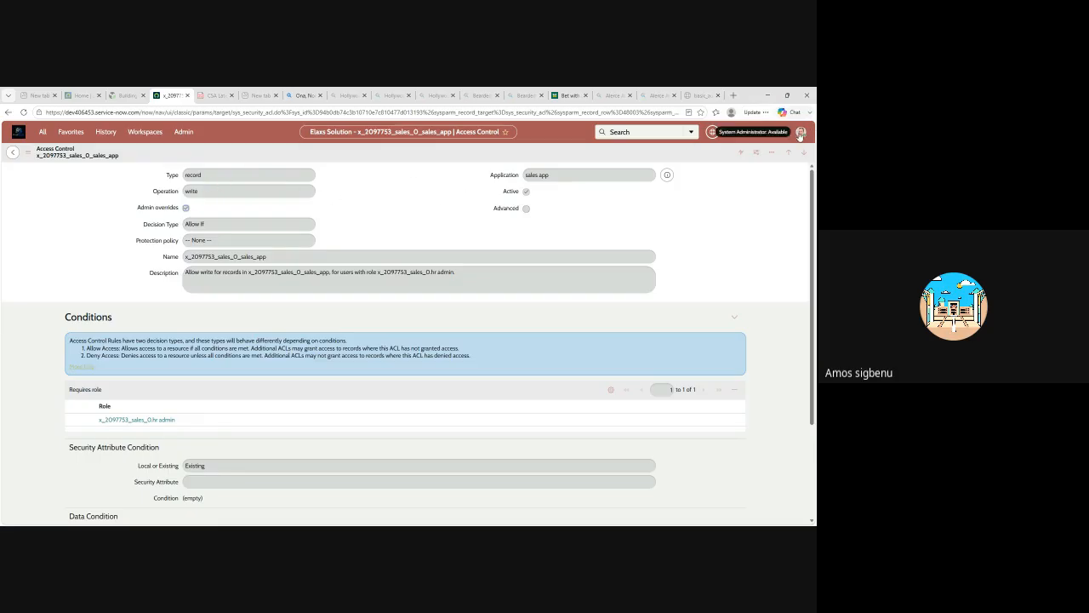
click(12, 153)
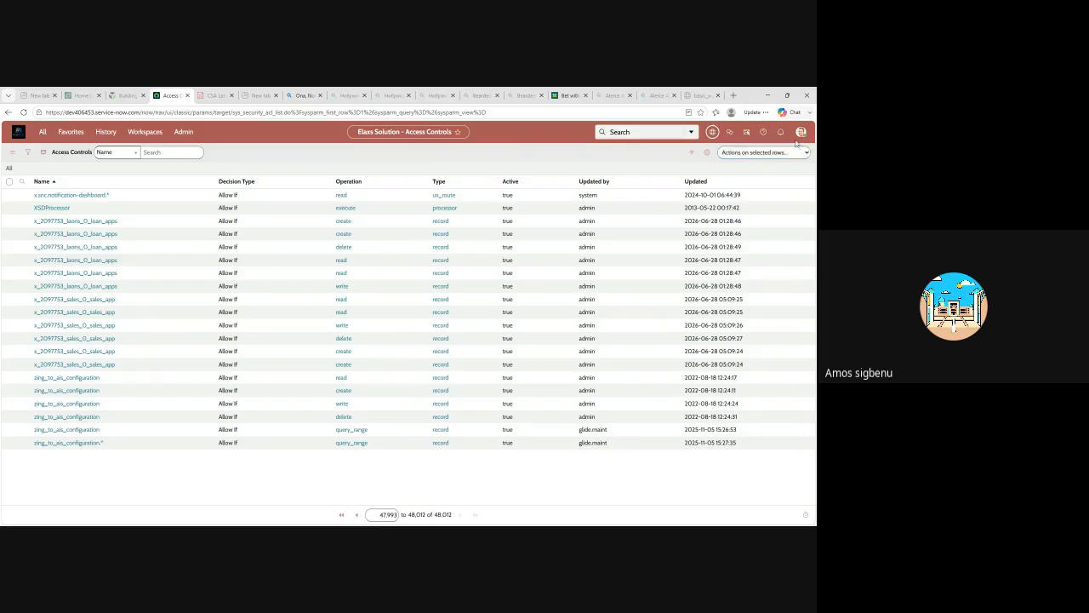
Elevate the session to the security_admin role again from the access controls list.
click(801, 132)
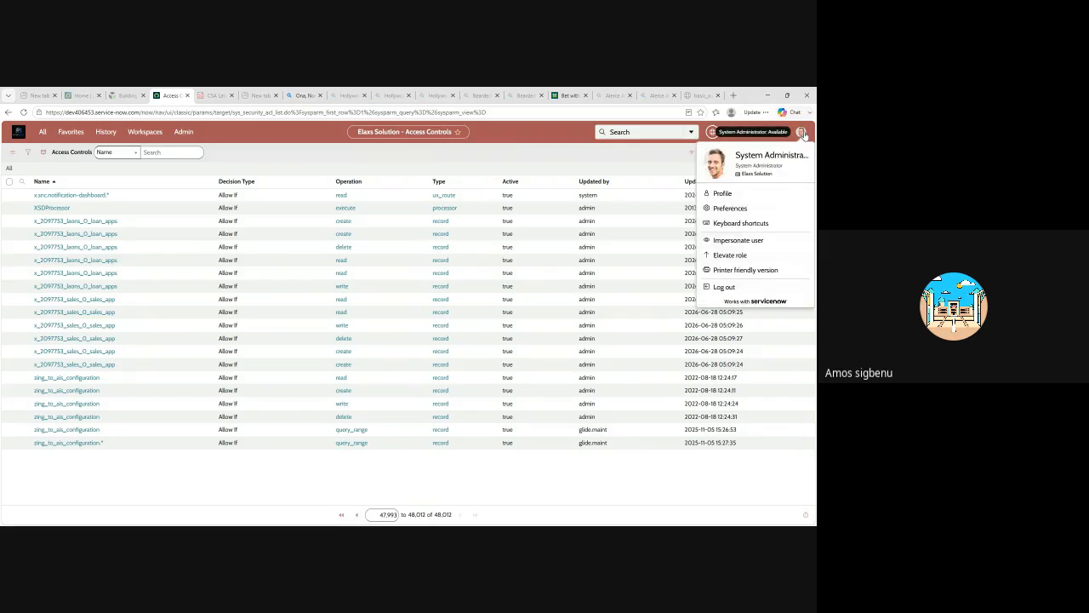
click(739, 256)
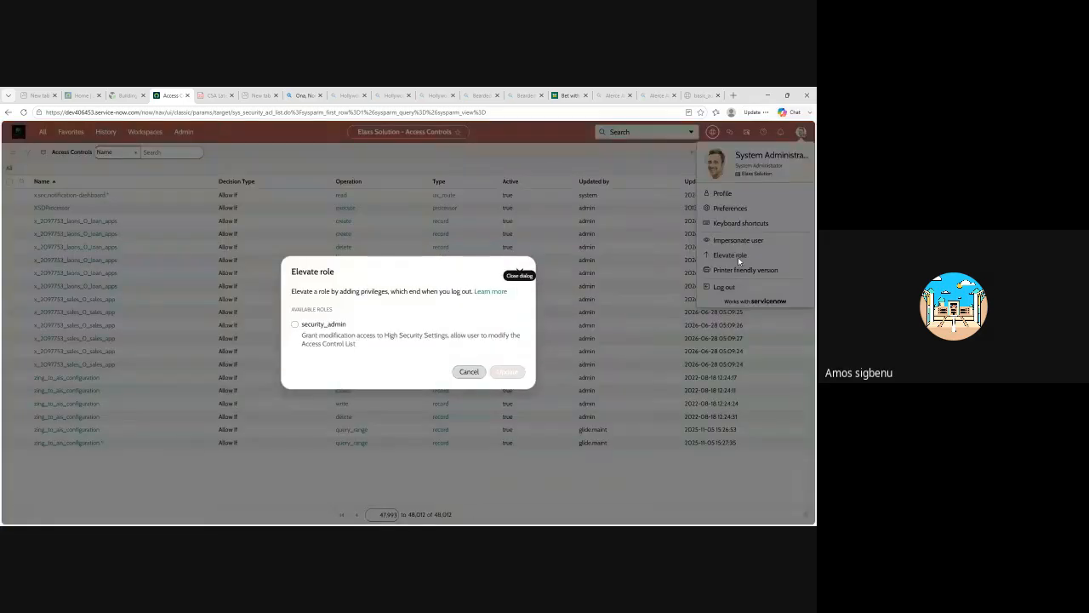
click(295, 326)
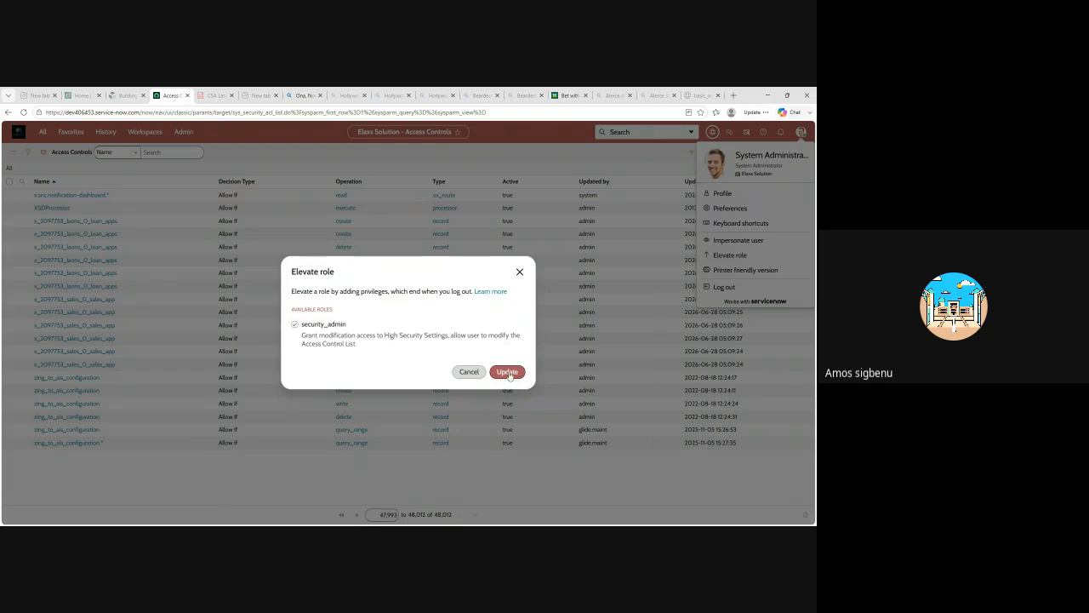
click(508, 373)
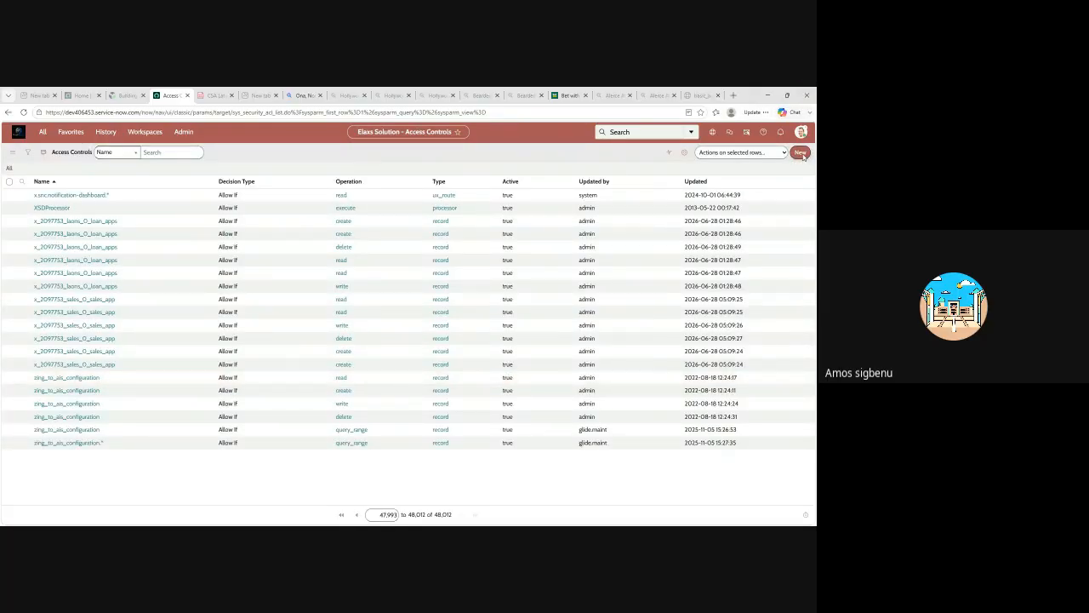
Start a new access control record and examine its operation, decision type, table and field choices, leaving the field as None.
click(800, 152)
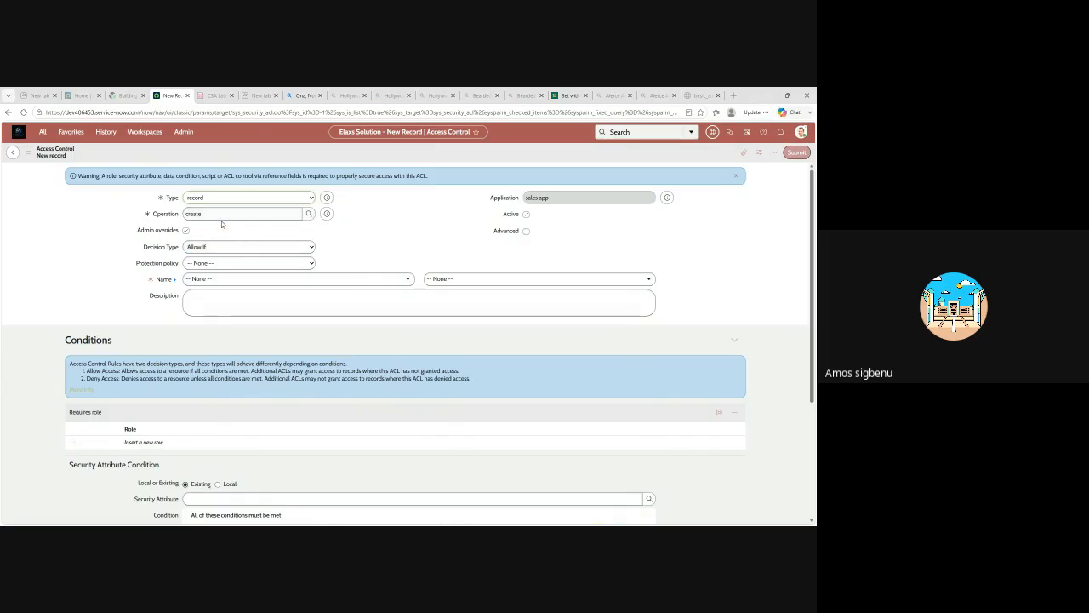
click(308, 215)
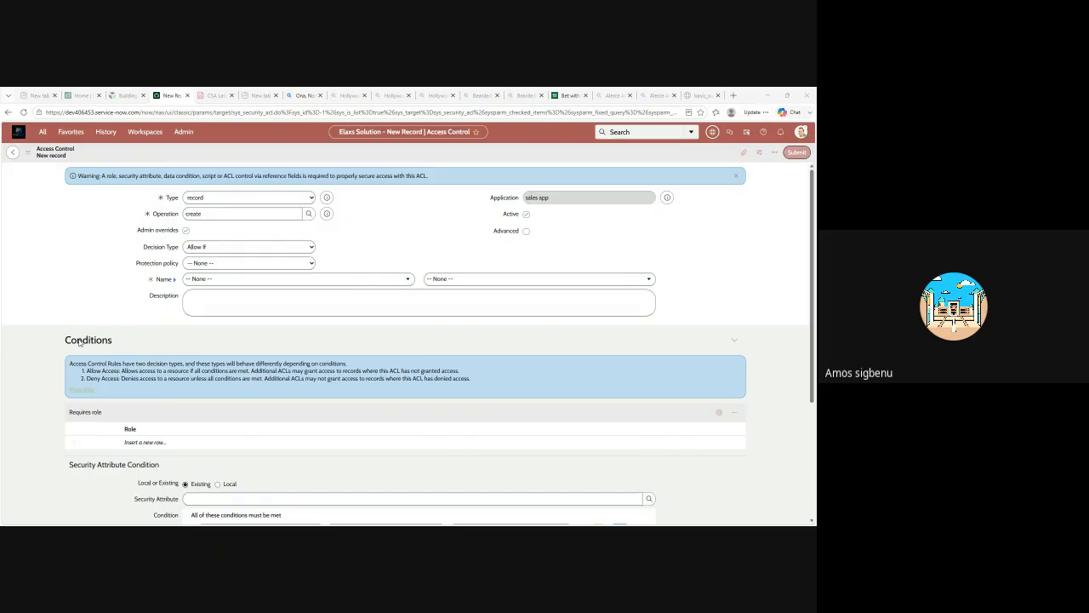
click(330, 228)
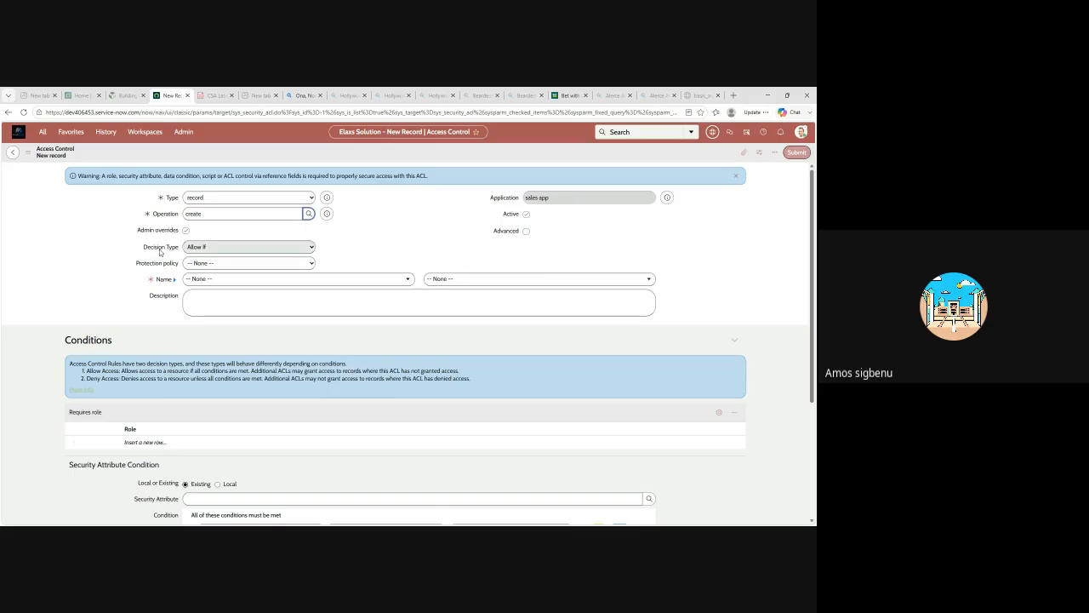
mouse_move(150, 252)
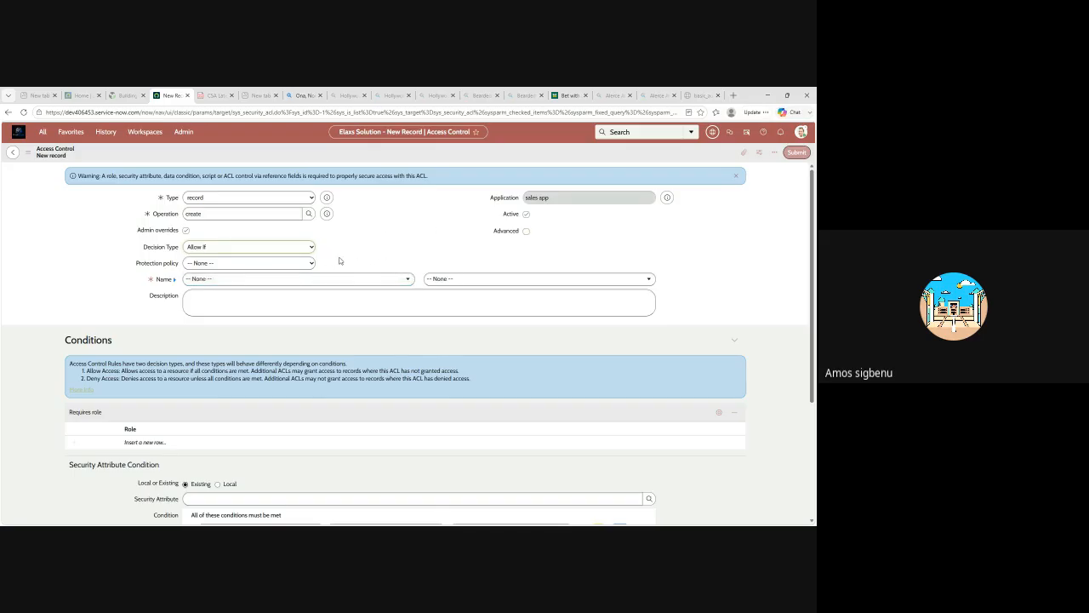
scroll(369, 255, down, 3)
scroll(389, 243, up, 3)
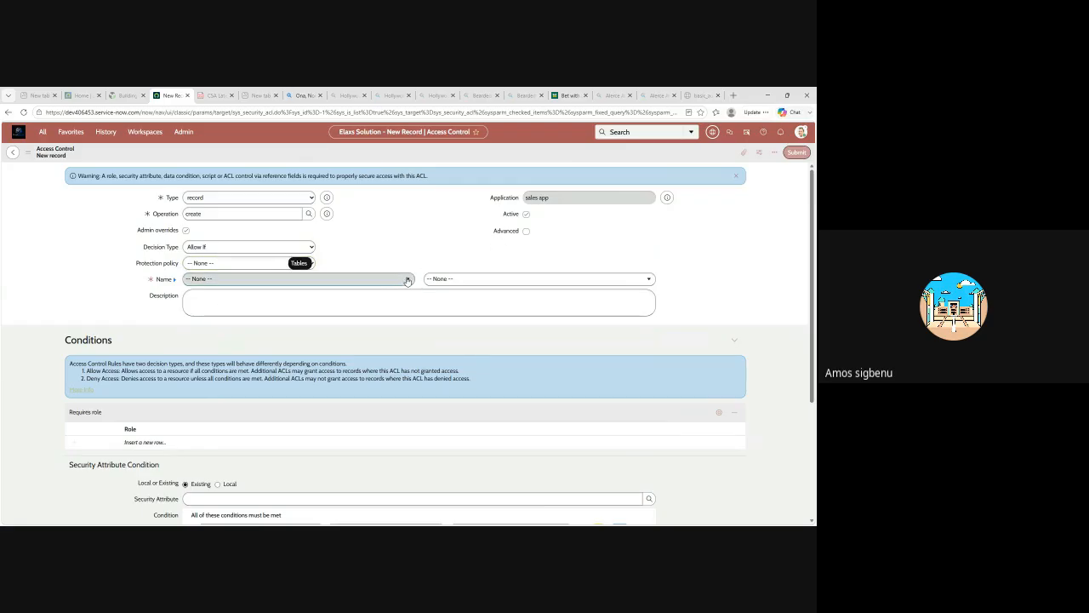
click(408, 281)
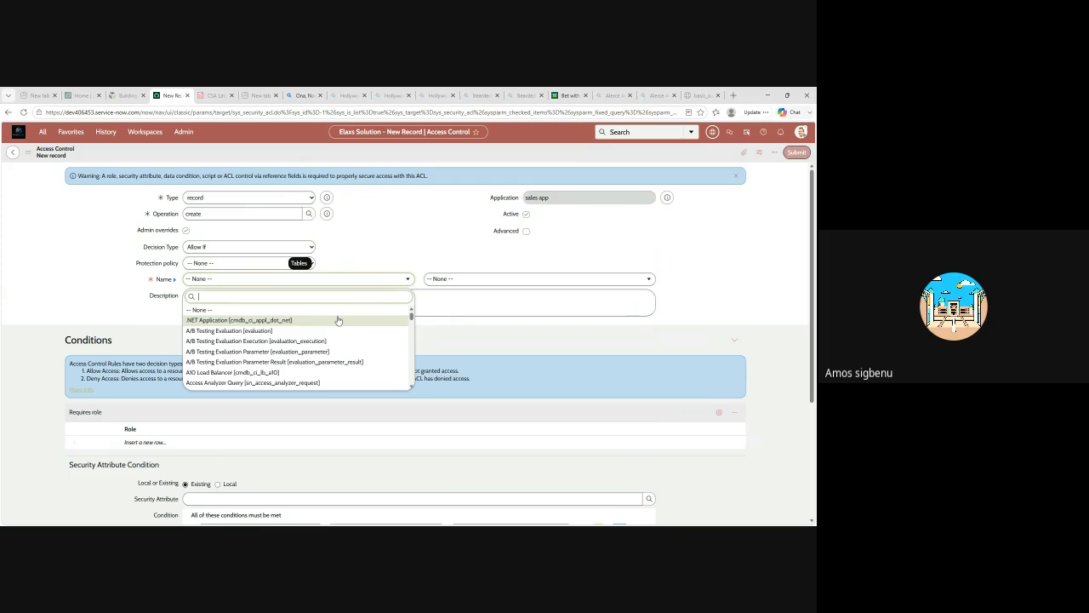
click(650, 279)
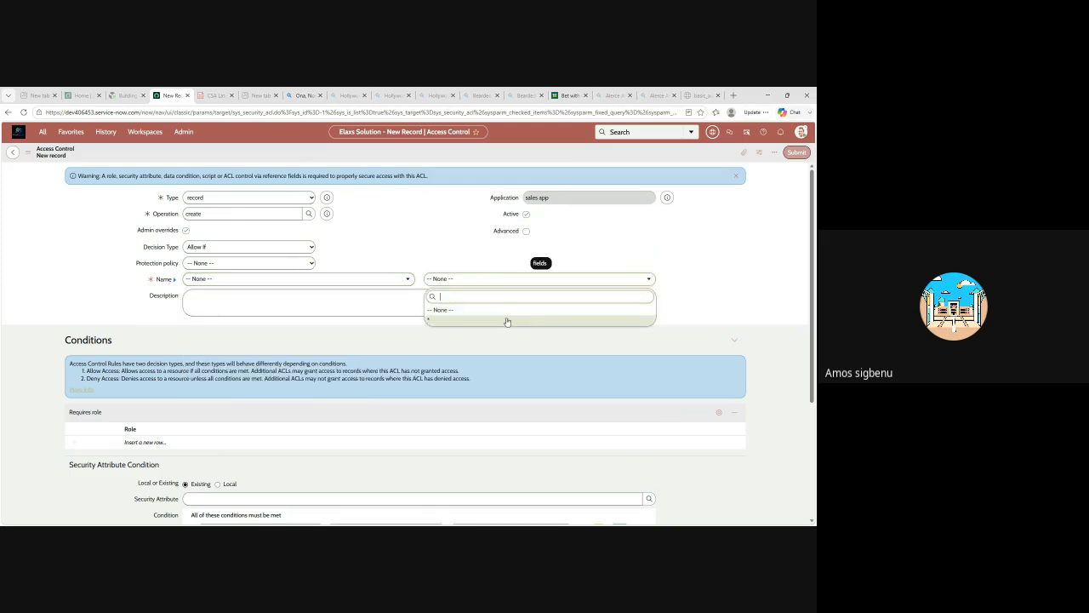
click(481, 310)
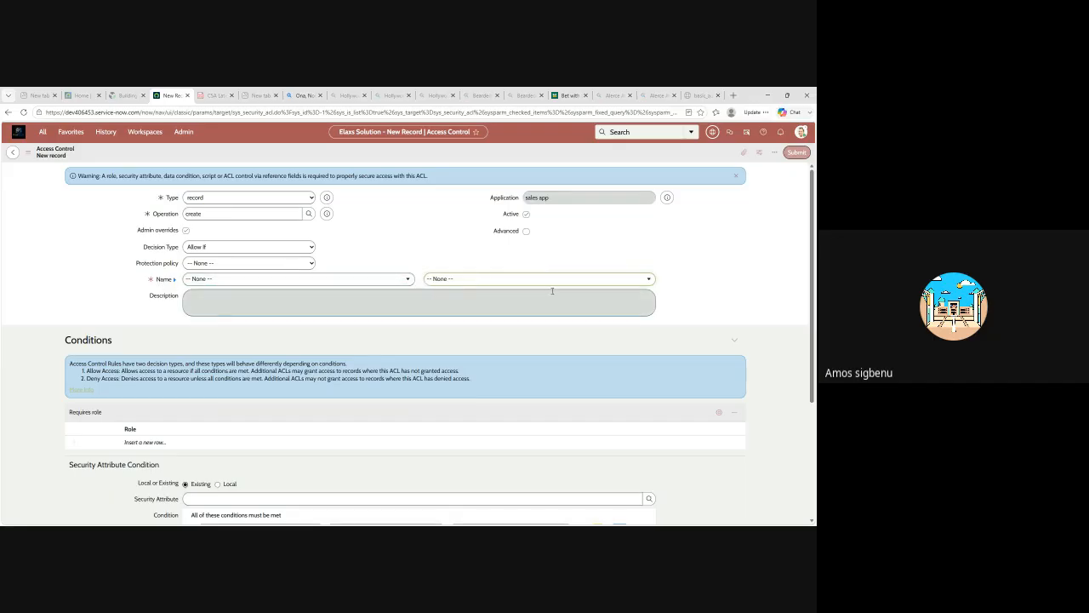
Browse the available security attributes and set the security attribute condition to SAC_99718526 is true.
scroll(489, 307, down, 2)
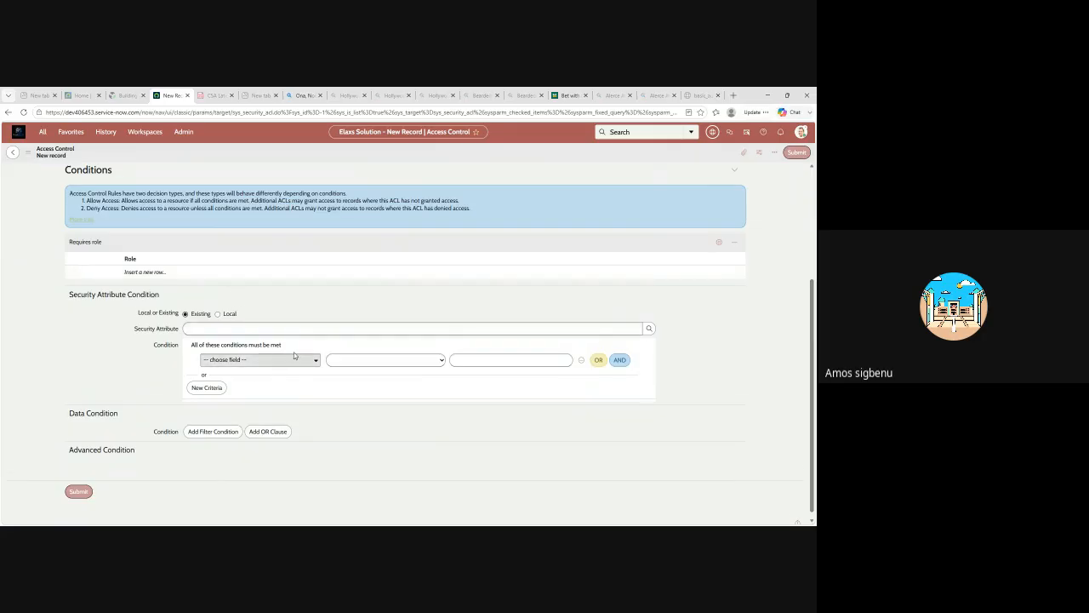
scroll(294, 355, down, 1)
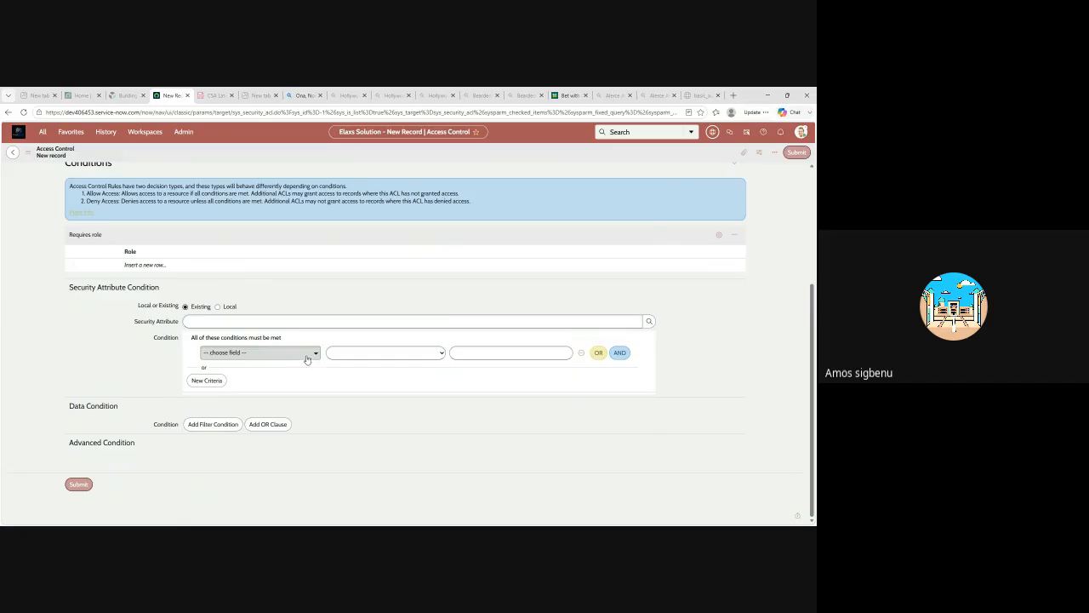
click(304, 358)
click(304, 361)
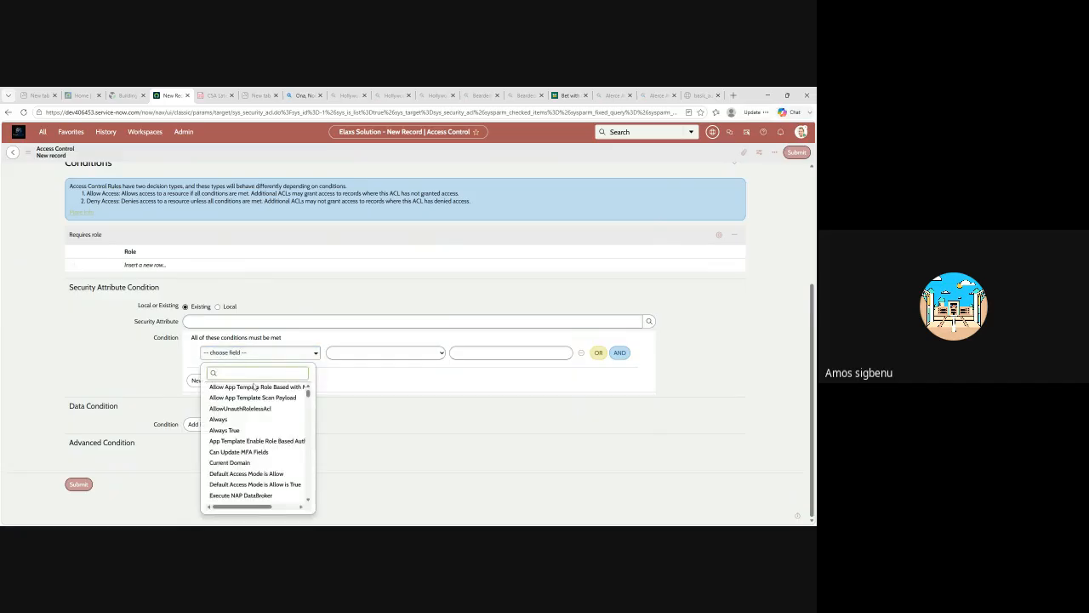
scroll(241, 432, down, 3)
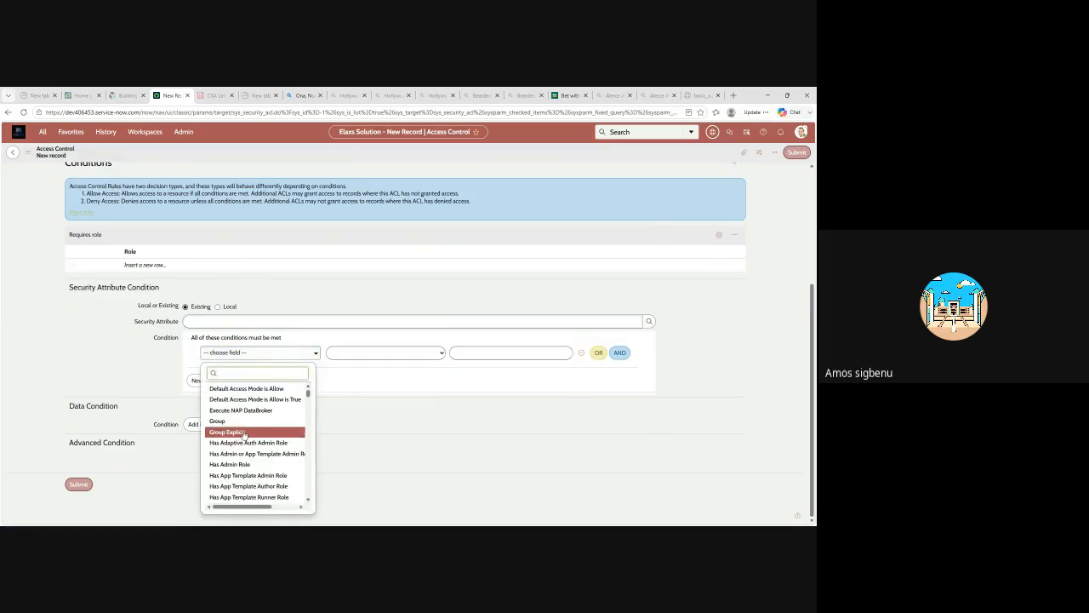
scroll(239, 439, down, 3)
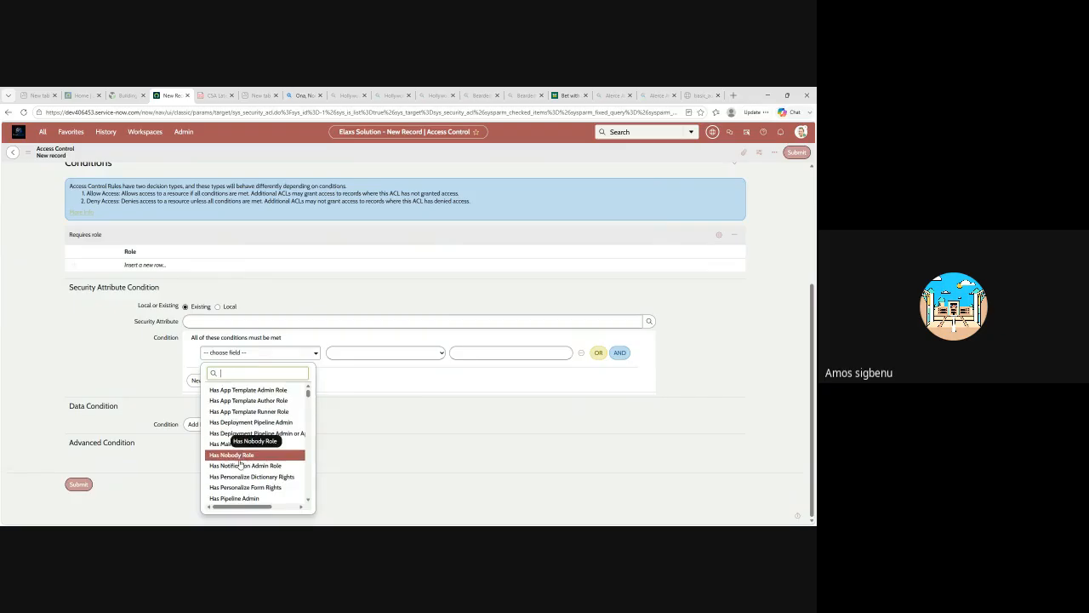
scroll(239, 458, down, 3)
scroll(241, 451, down, 3)
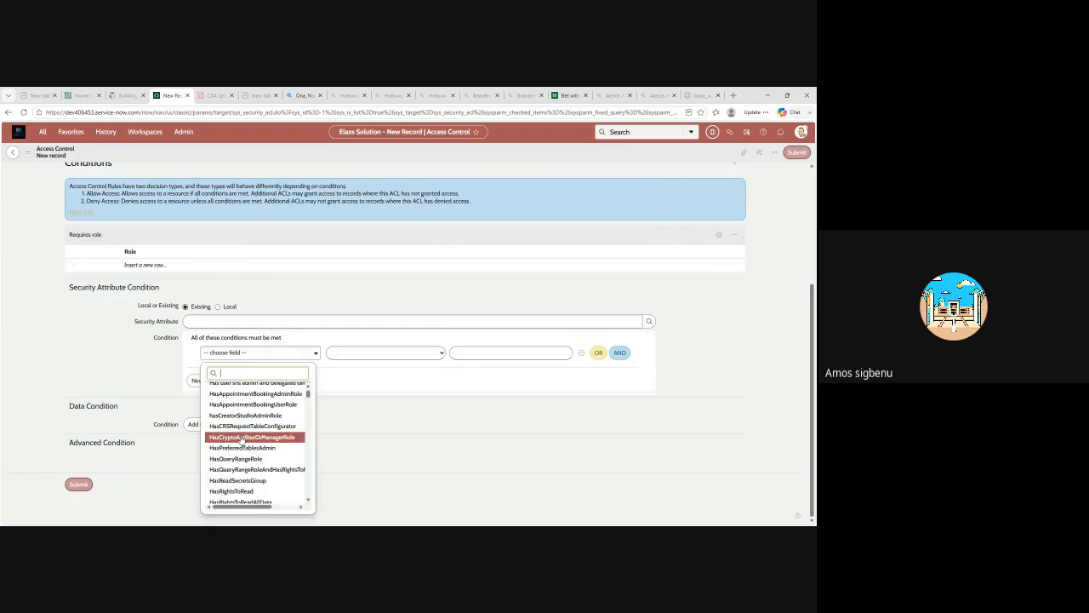
scroll(242, 440, down, 4)
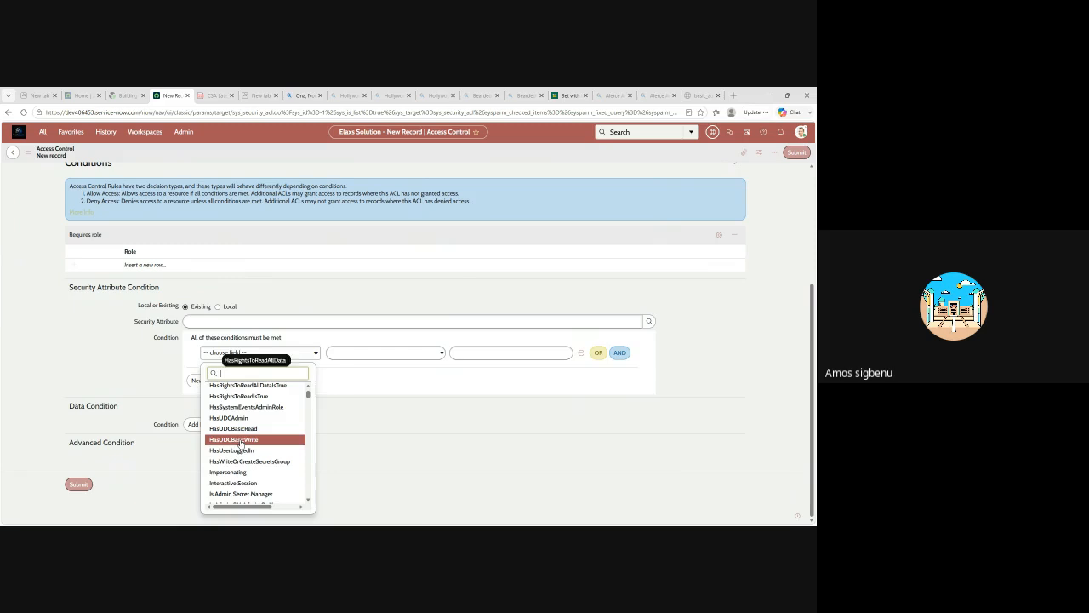
scroll(242, 445, down, 3)
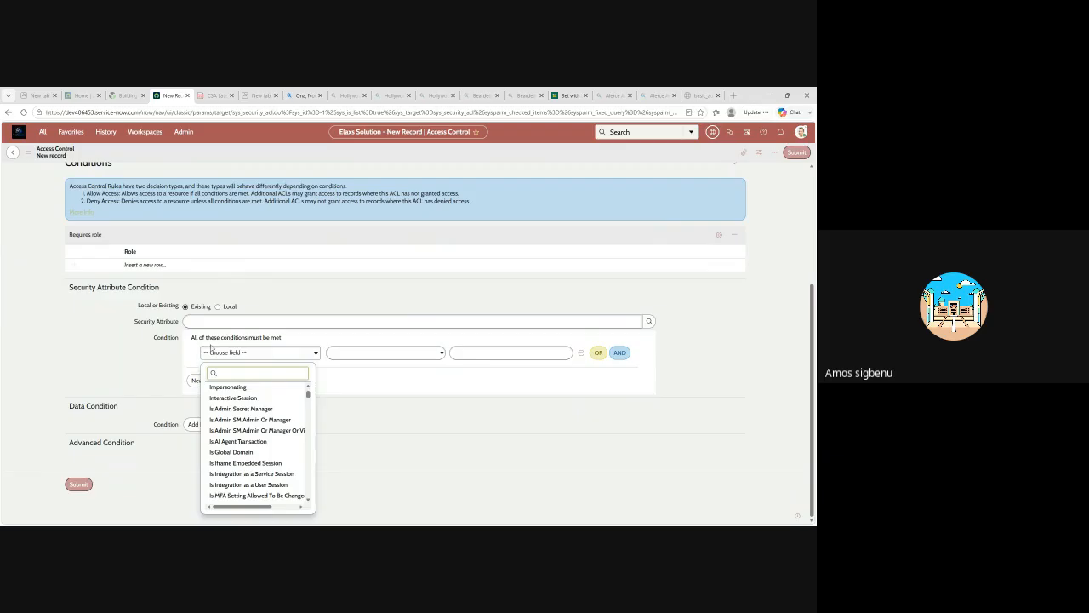
scroll(250, 443, down, 5)
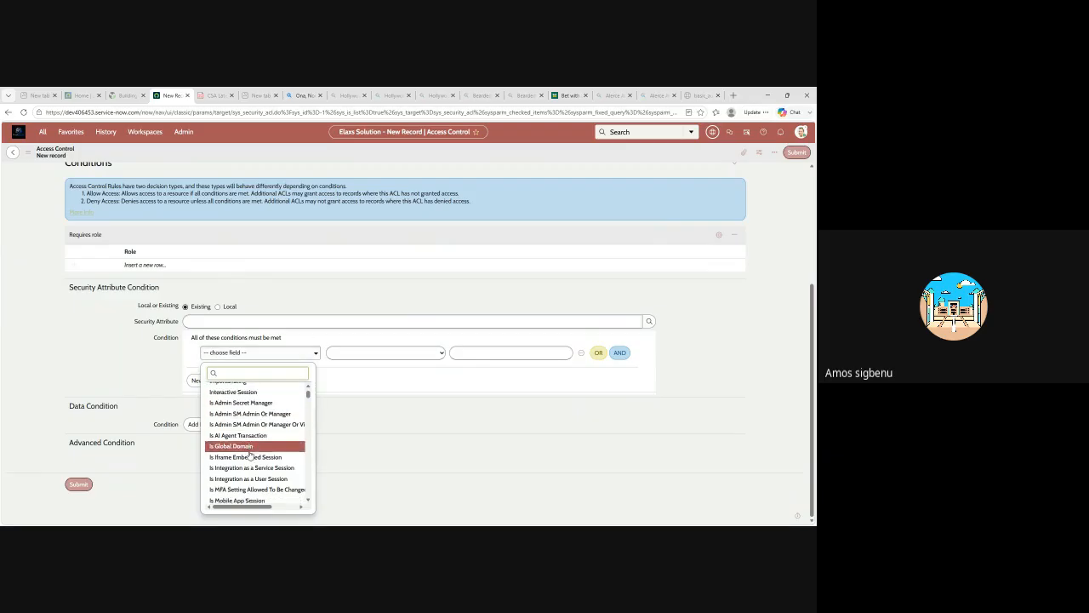
scroll(250, 444, down, 5)
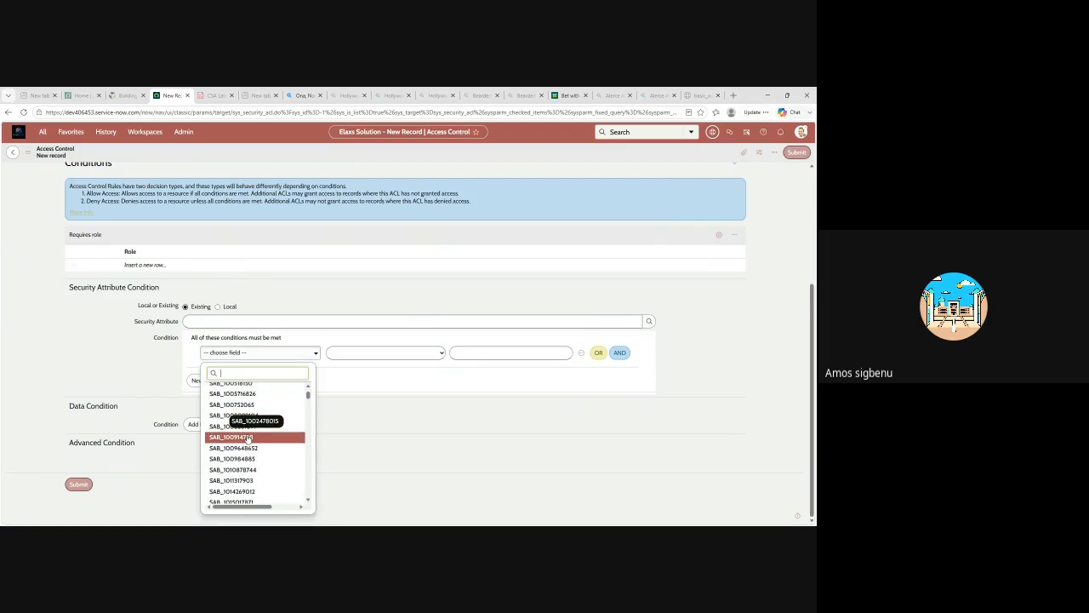
scroll(248, 438, up, 10)
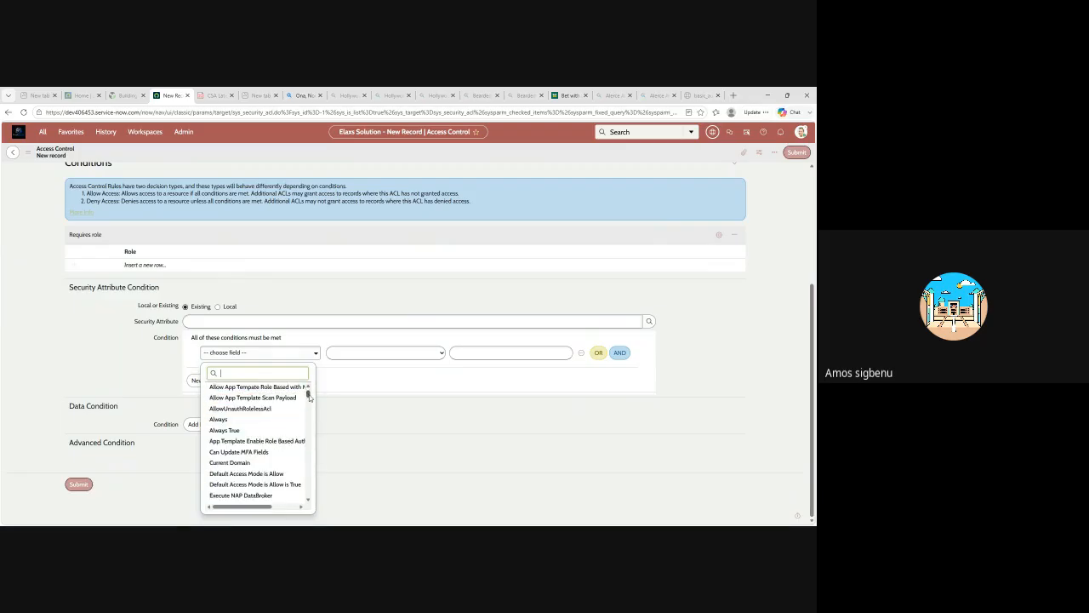
drag(308, 393, 299, 507)
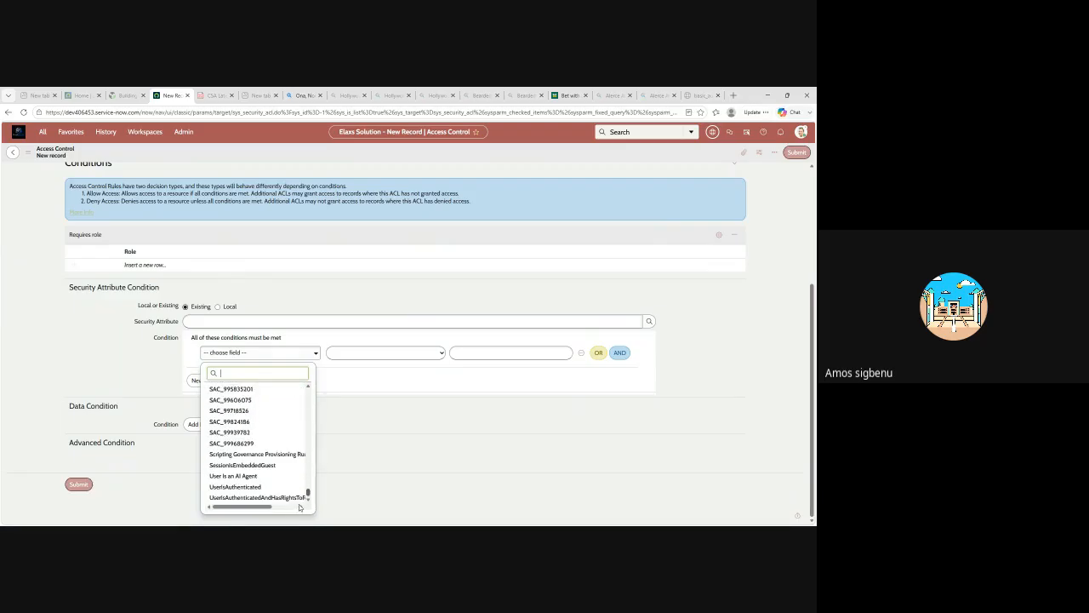
click(229, 411)
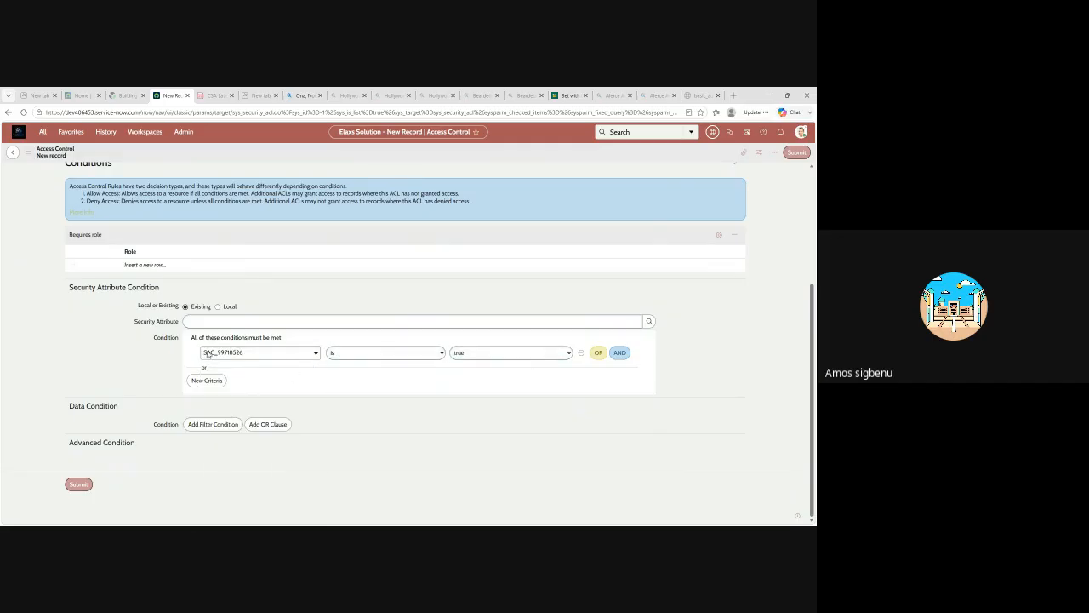
Review the new access control form from its record details to its required role and conditions, and reopen the security attribute condition's field choices.
scroll(311, 340, up, 3)
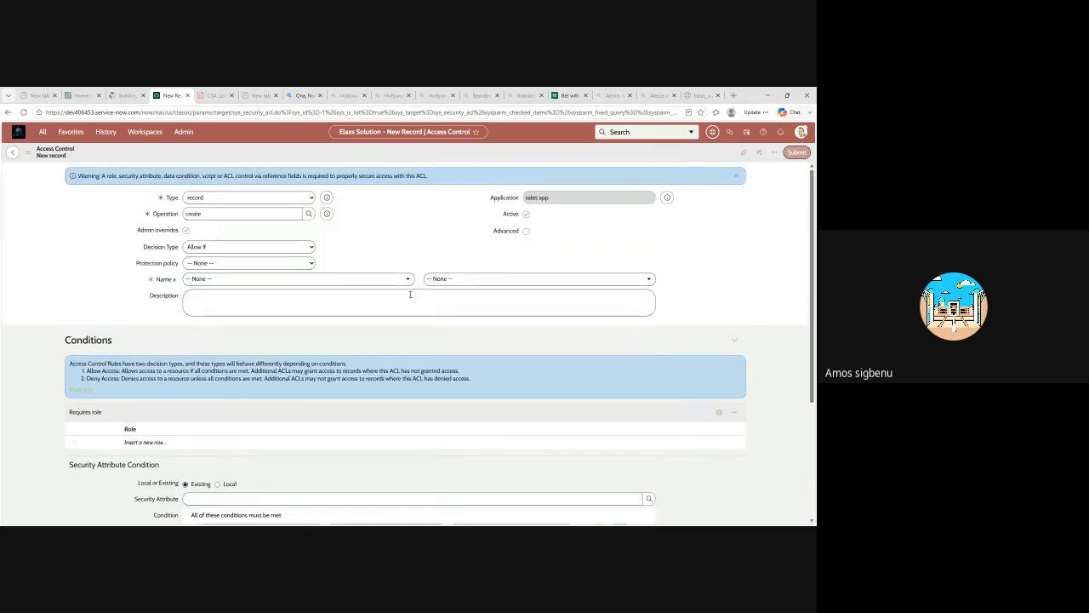
scroll(354, 400, down, 3)
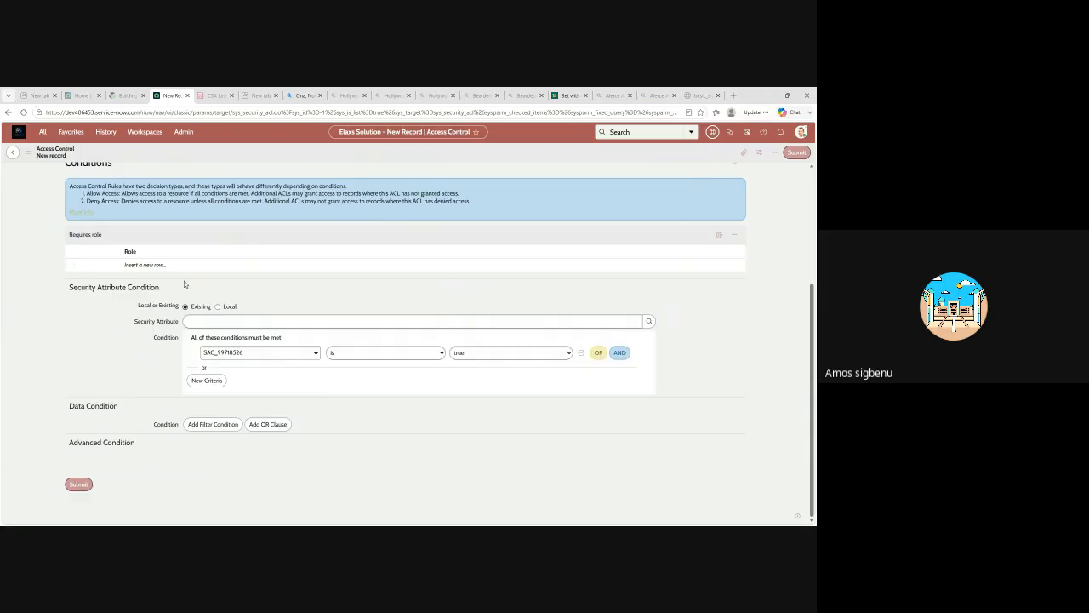
scroll(202, 281, up, 2)
scroll(194, 286, up, 1)
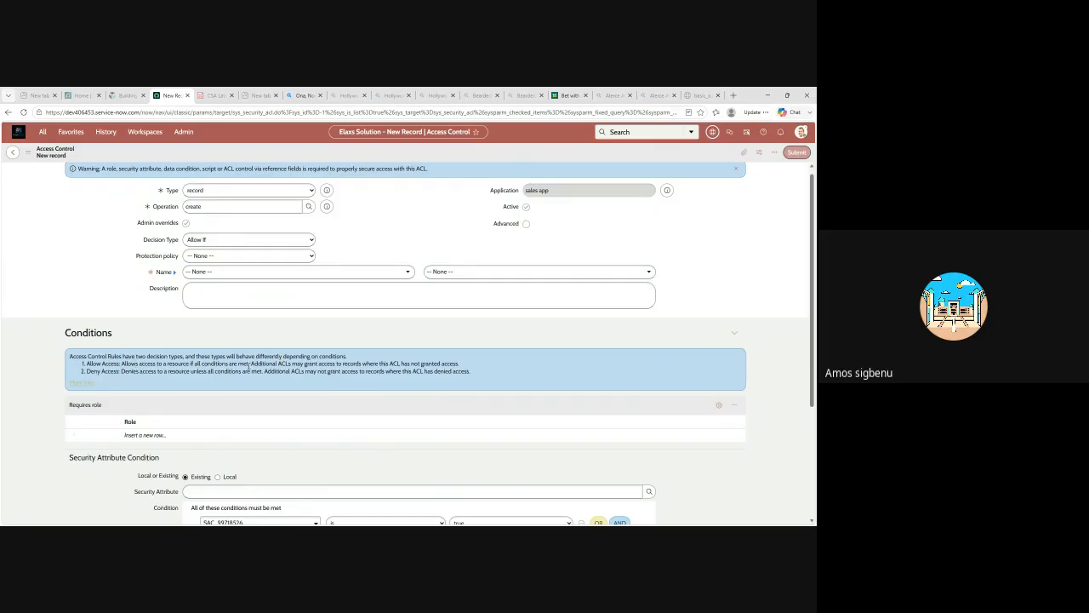
scroll(264, 371, down, 4)
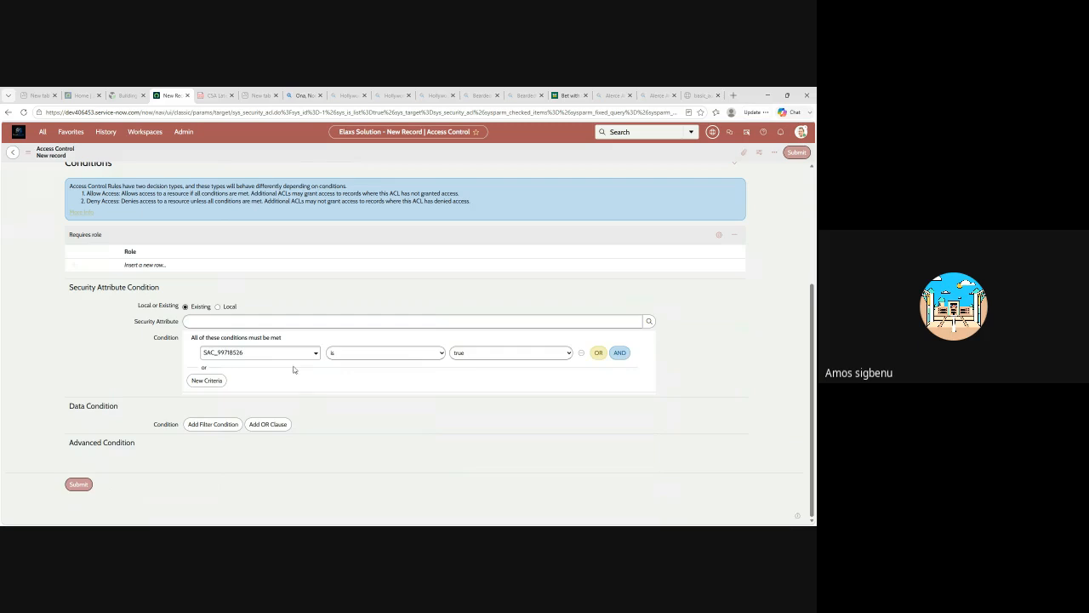
click(315, 355)
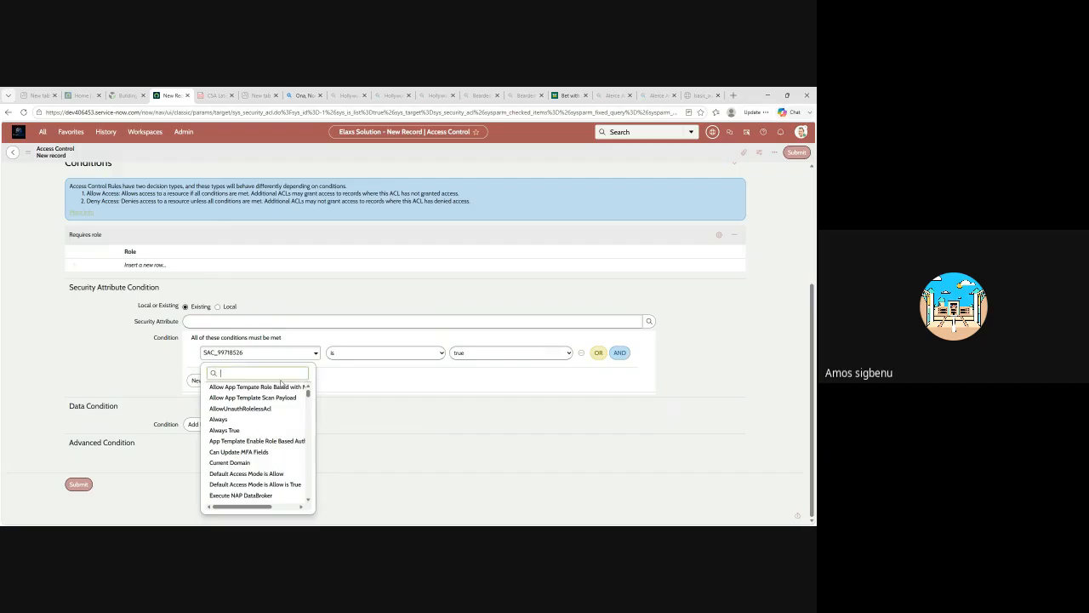
scroll(228, 369, up, 2)
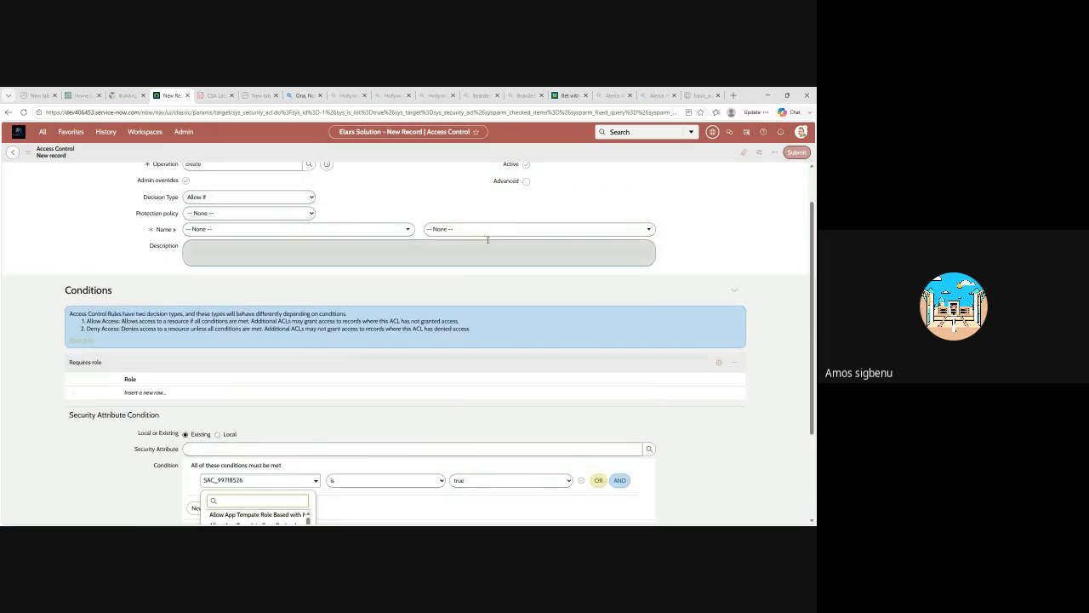
scroll(394, 480, down, 1)
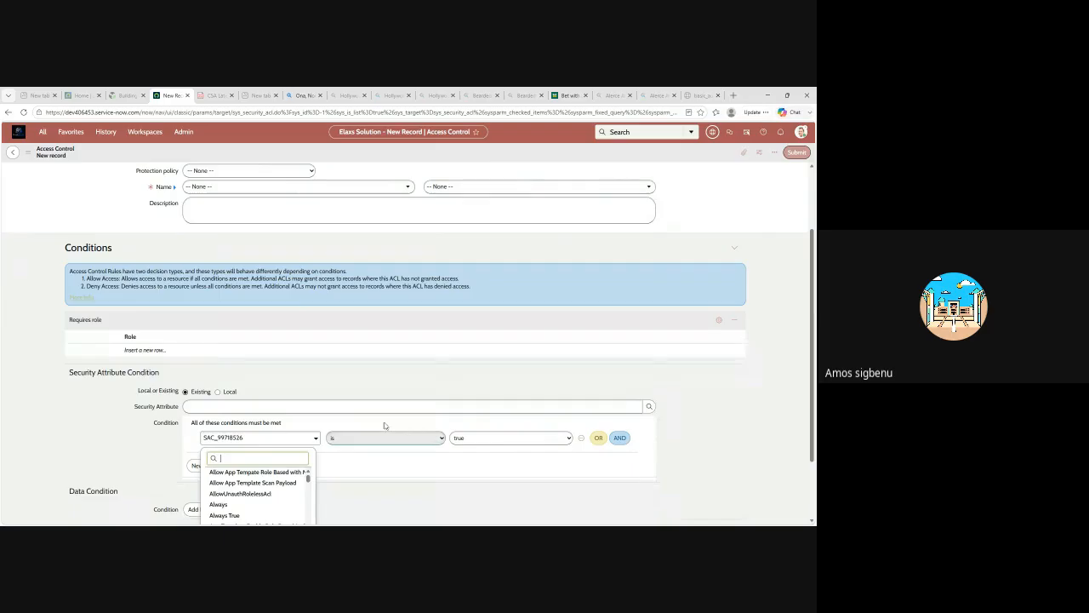